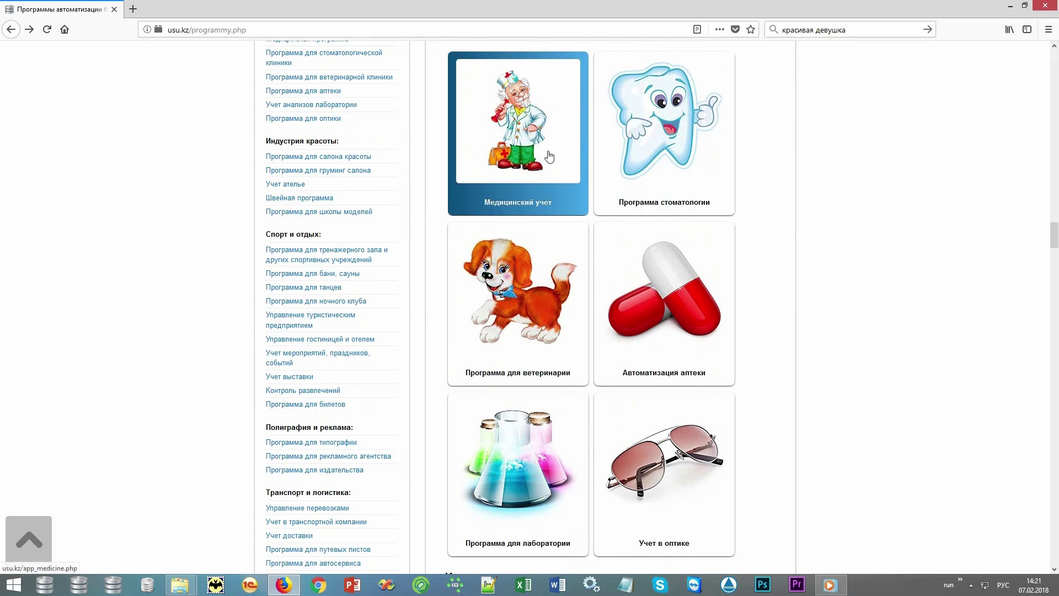
Open the Медицинский учет page on usu.kz and scroll through its feature tiles
click(549, 157)
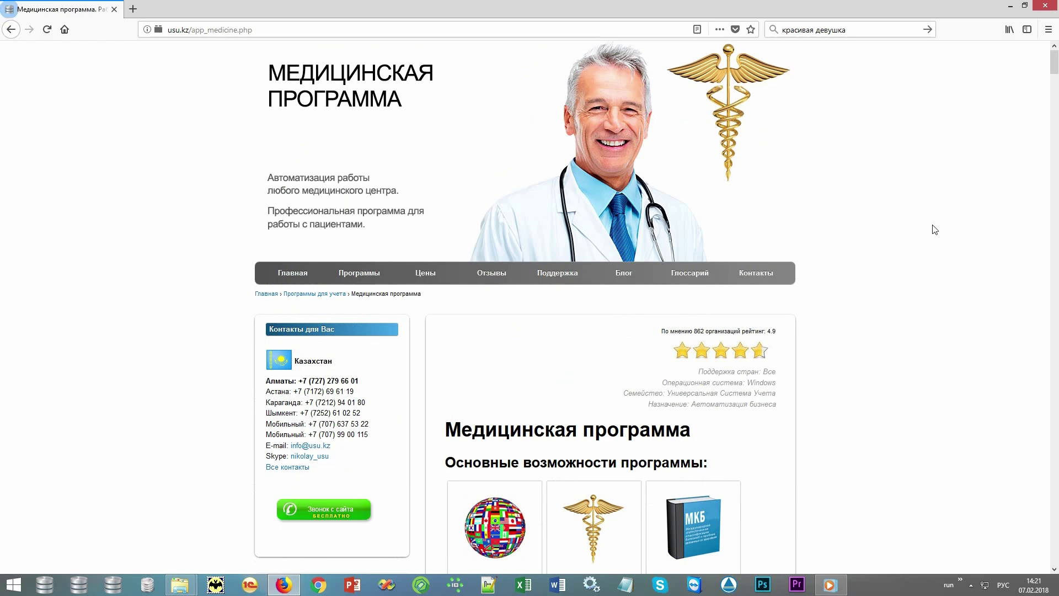
scroll(934, 229, down, 5)
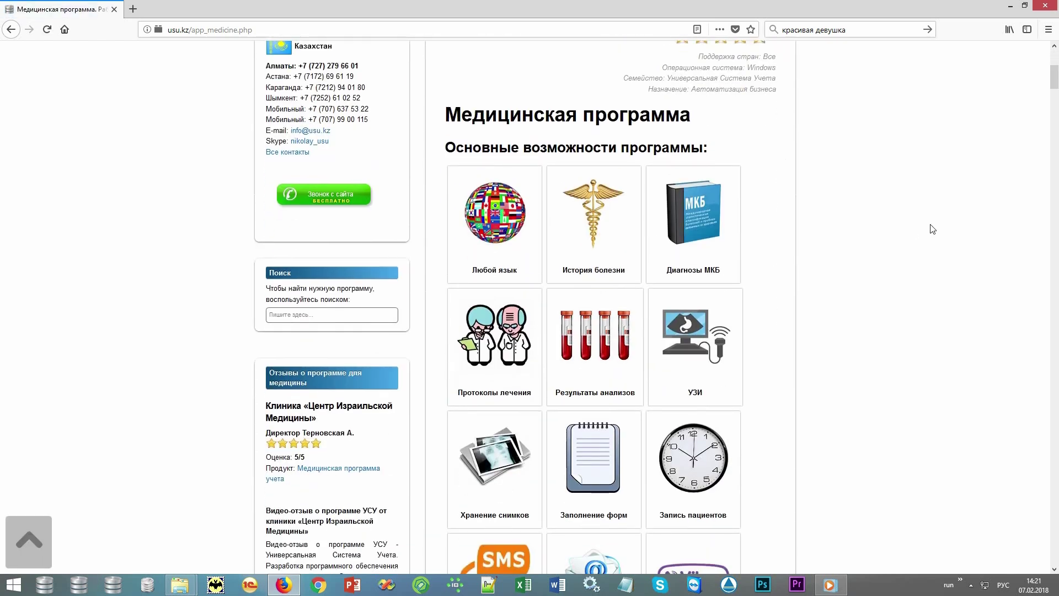
scroll(932, 229, down, 8)
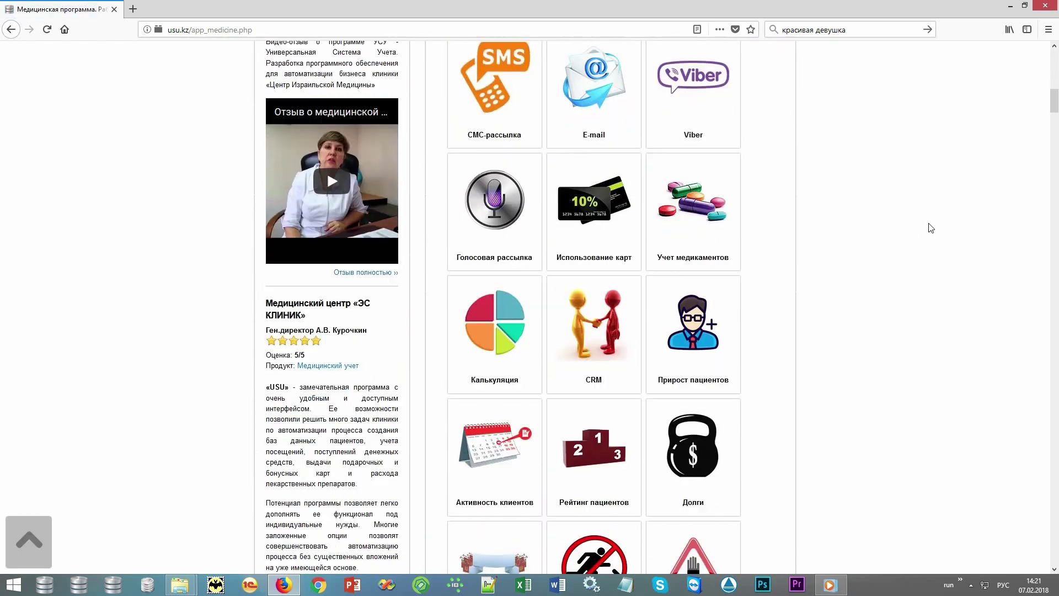
scroll(931, 228, down, 4)
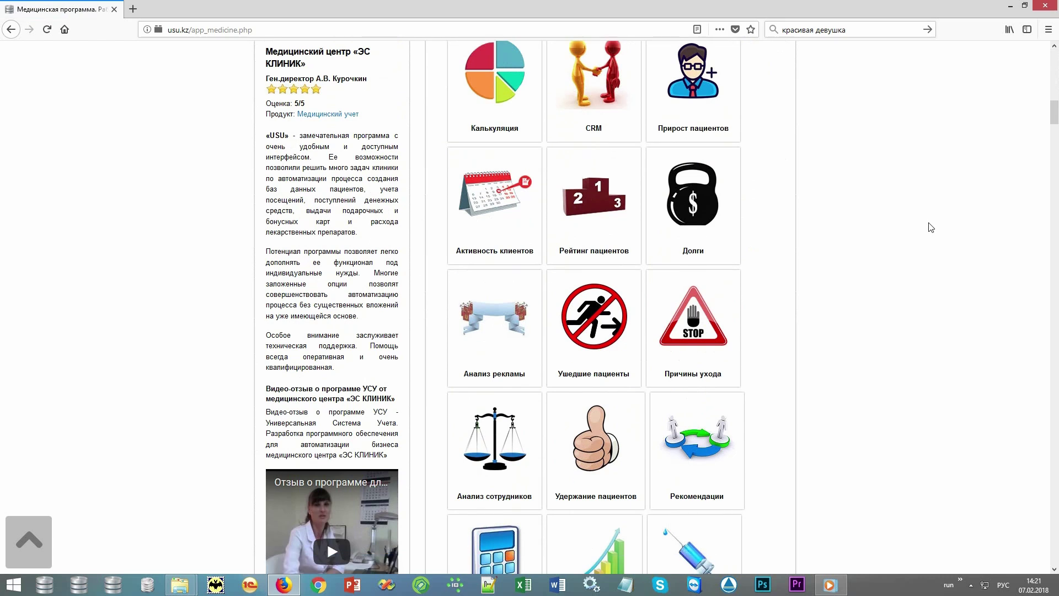
scroll(931, 227, down, 4)
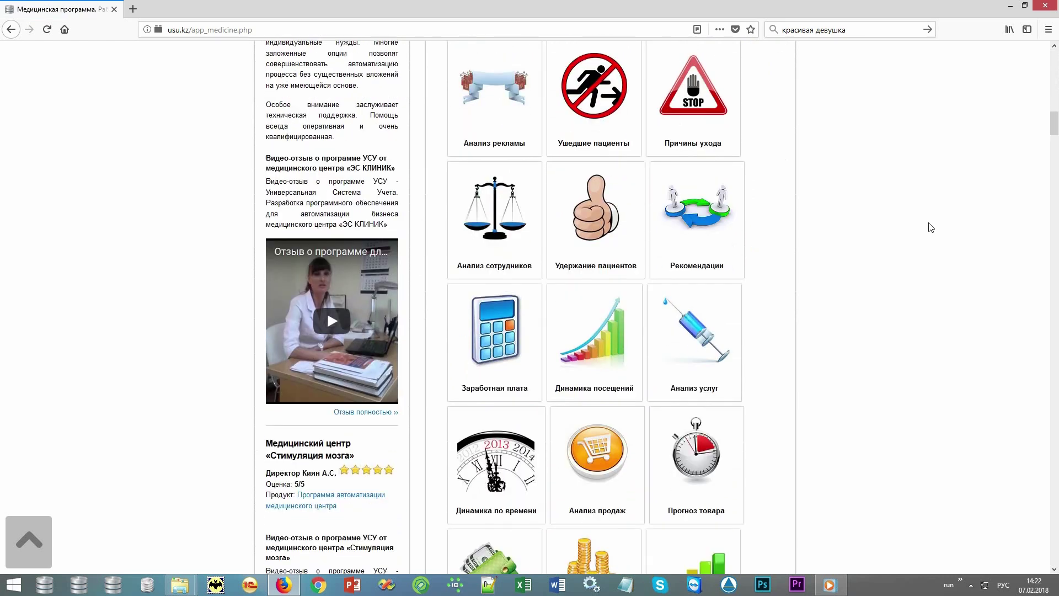
scroll(931, 227, down, 5)
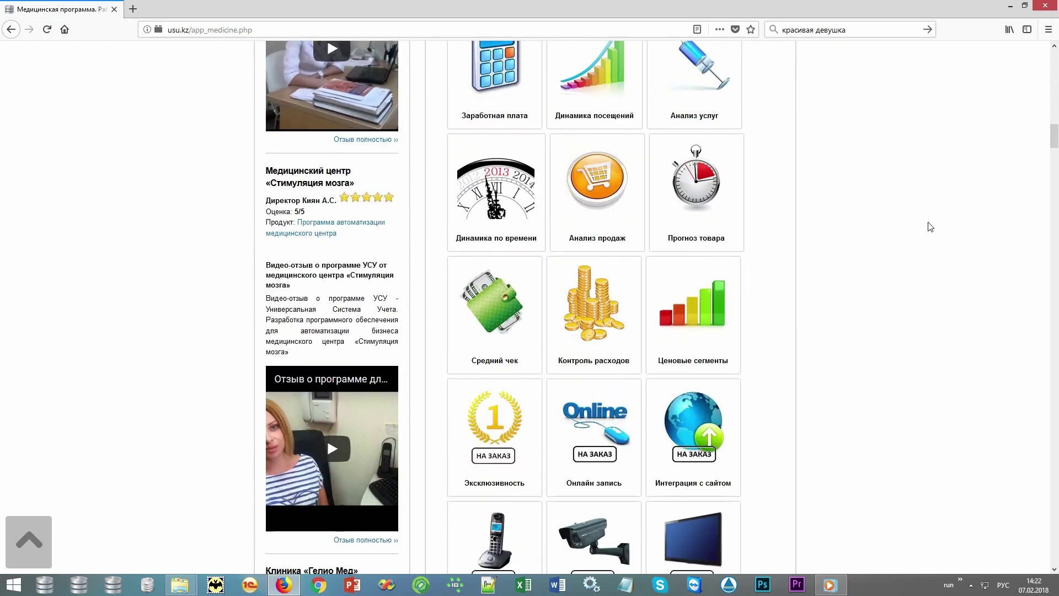
scroll(931, 227, down, 4)
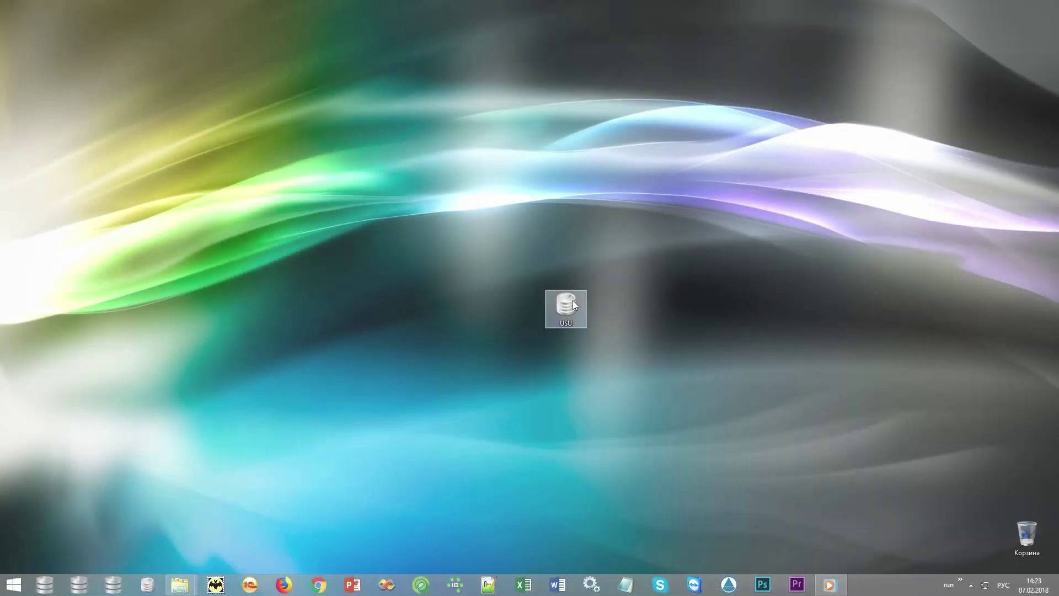
Launch USU and sign in with the user name and password, keeping the MAIN role
double_click(572, 303)
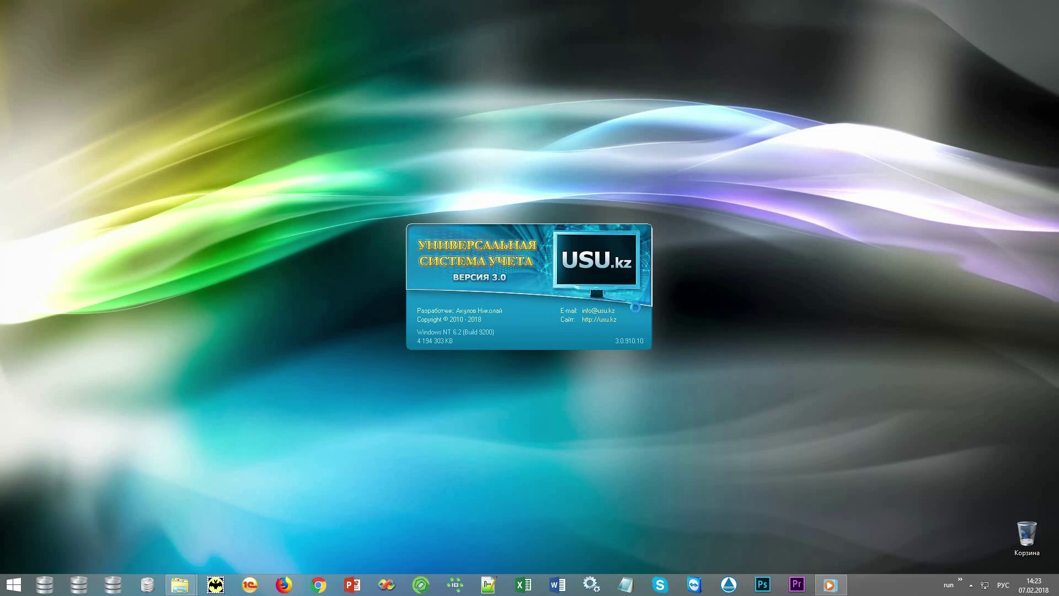
key(alt+shift)
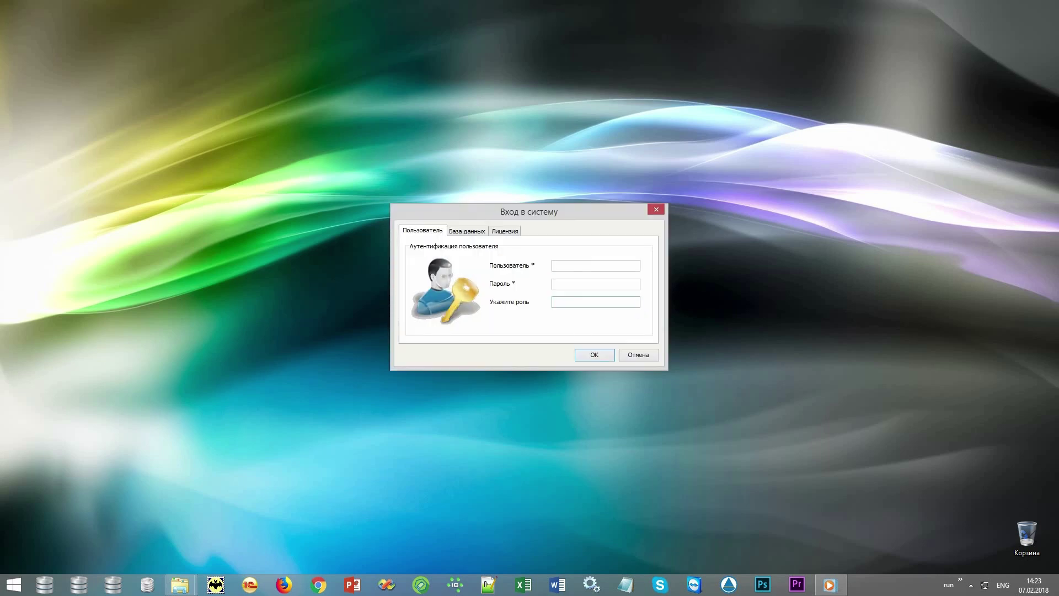
text(NIKOLAY)
key(Tab)
text(1)
text(MAIN)
double_click(564, 299)
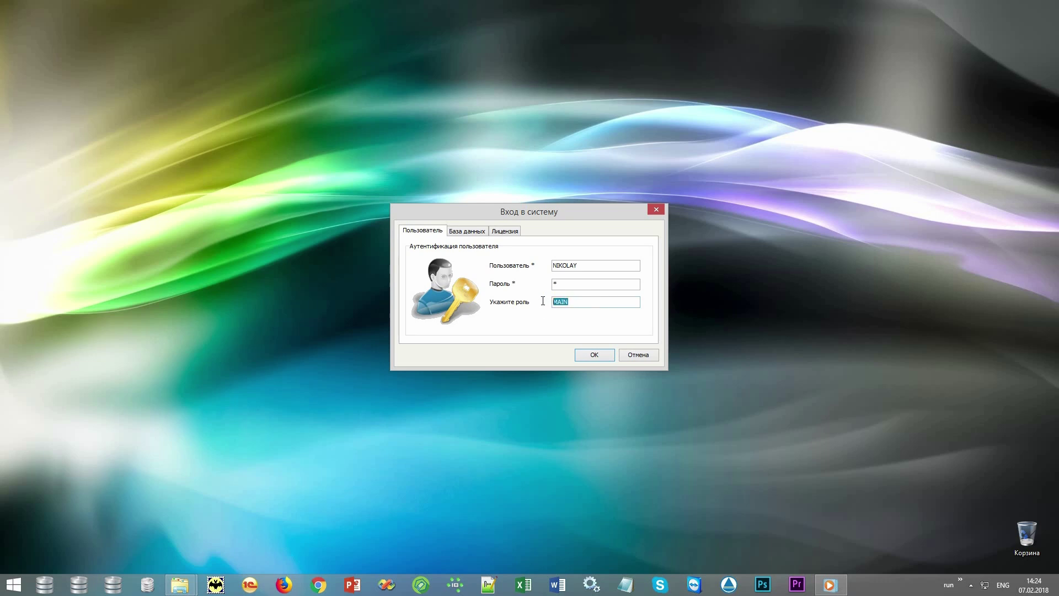
click(596, 303)
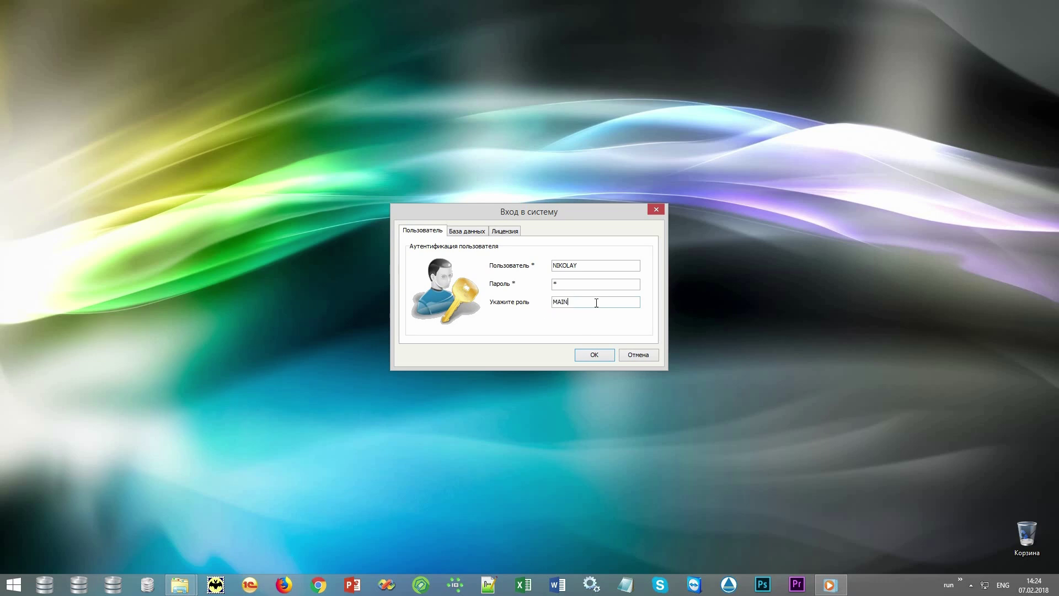
click(601, 357)
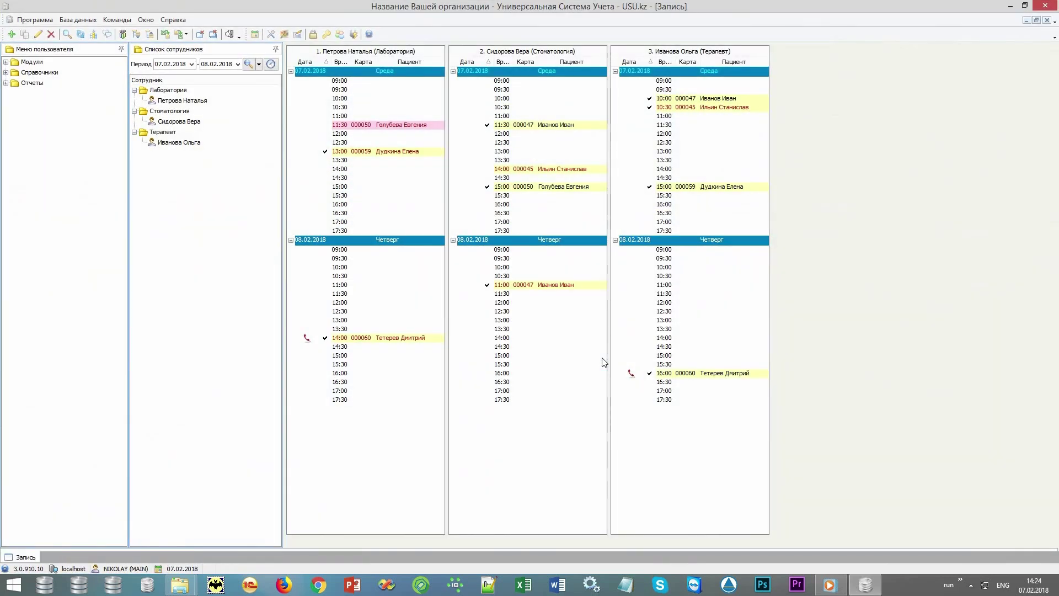
click(285, 35)
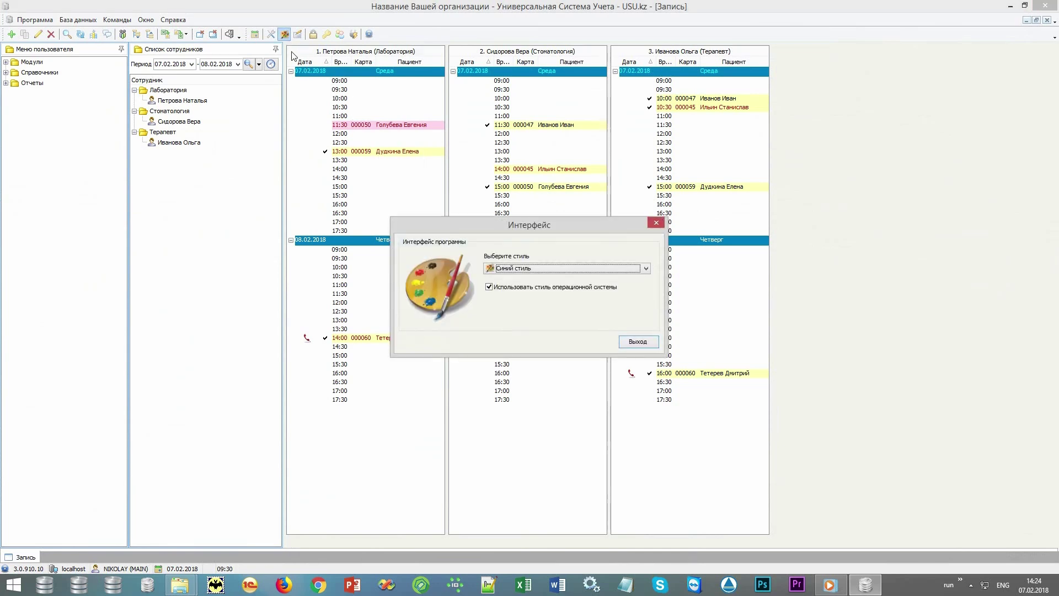
click(553, 287)
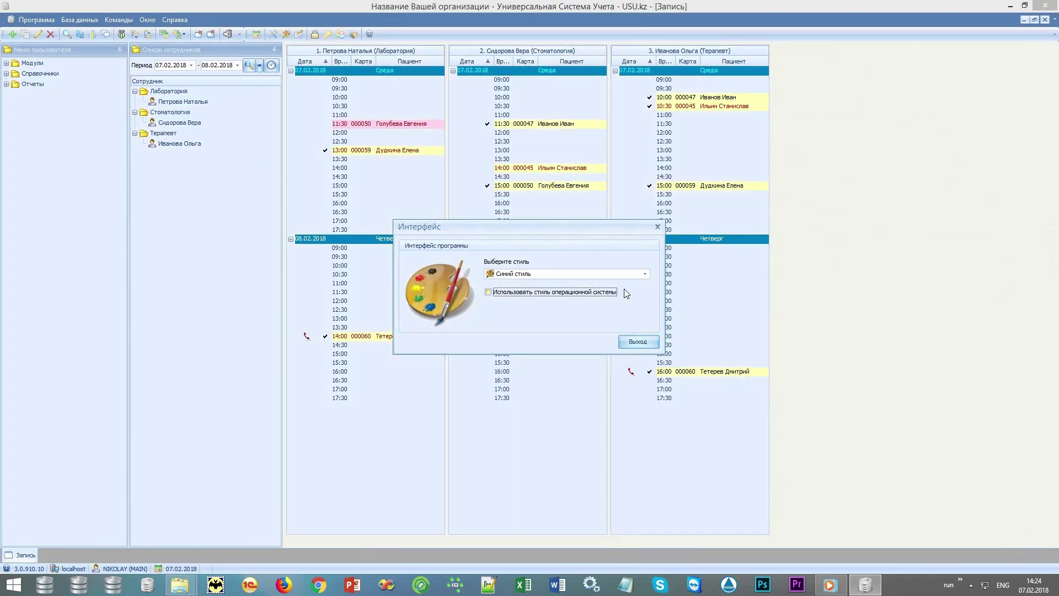
click(646, 273)
click(628, 294)
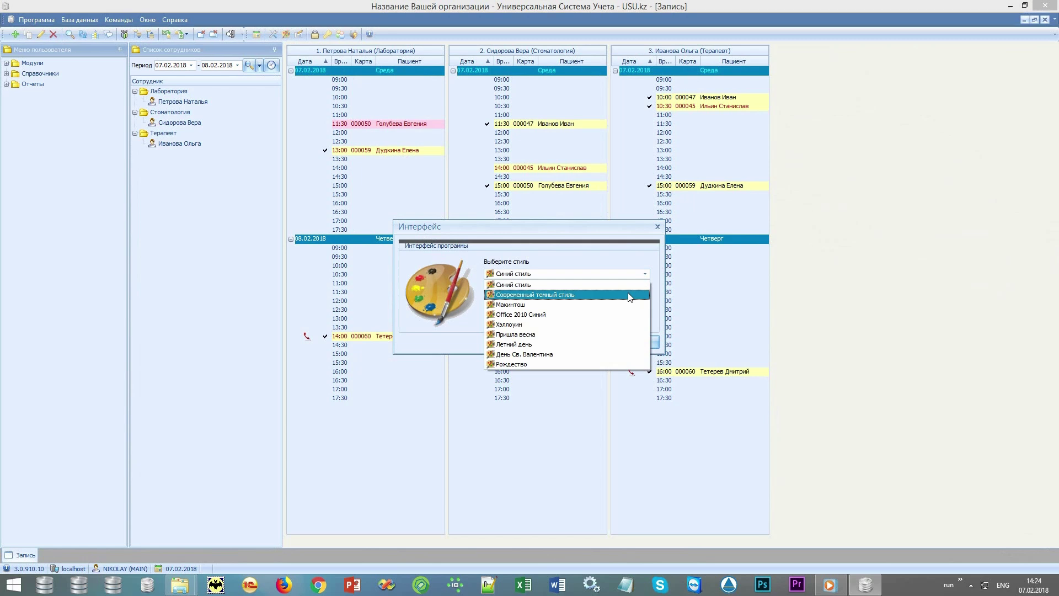
click(647, 275)
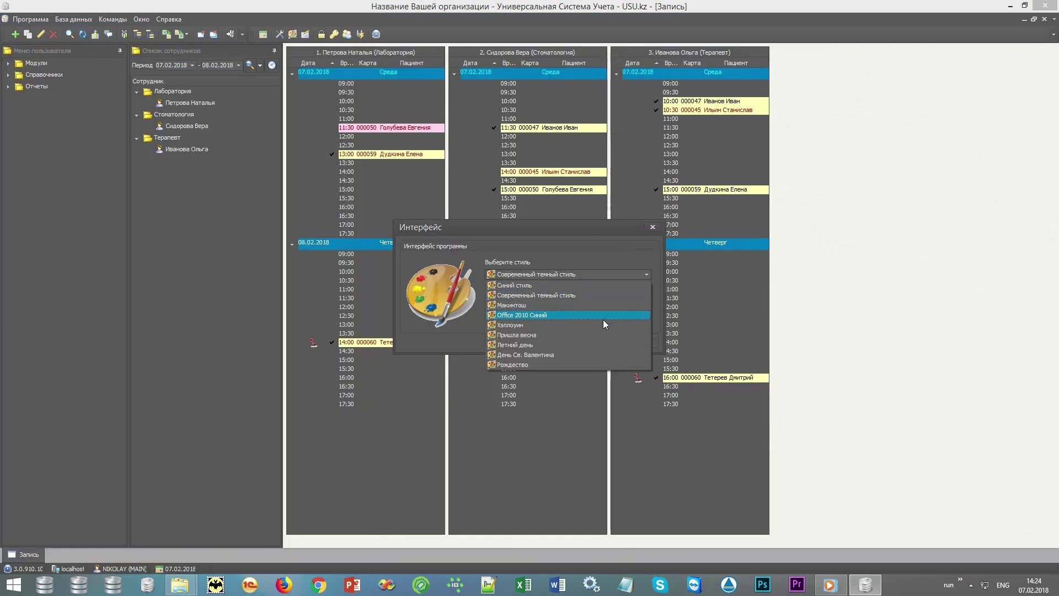
click(623, 330)
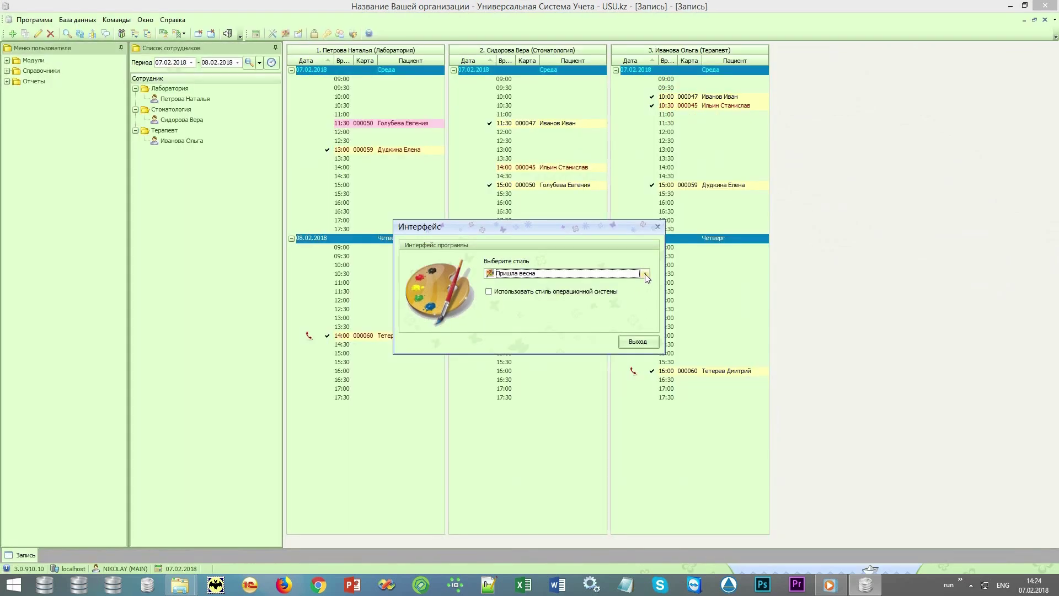
click(644, 274)
click(571, 354)
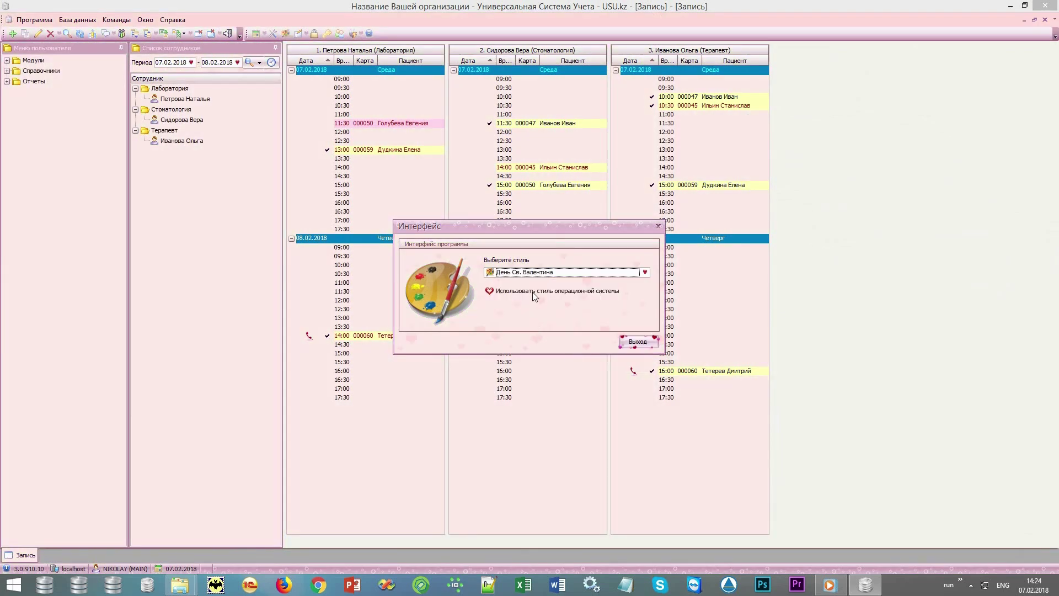
click(534, 297)
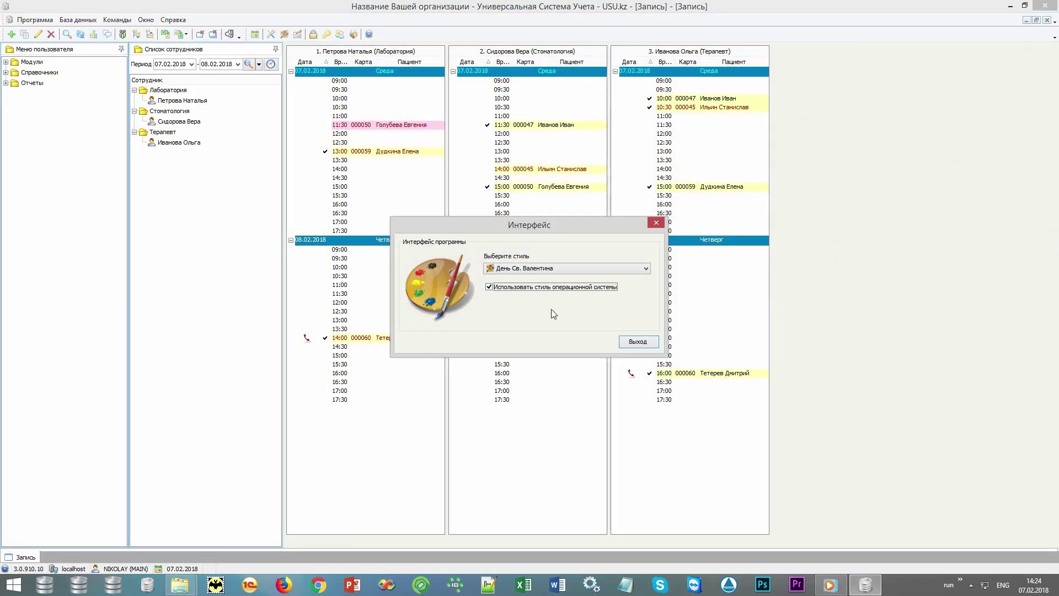
click(638, 341)
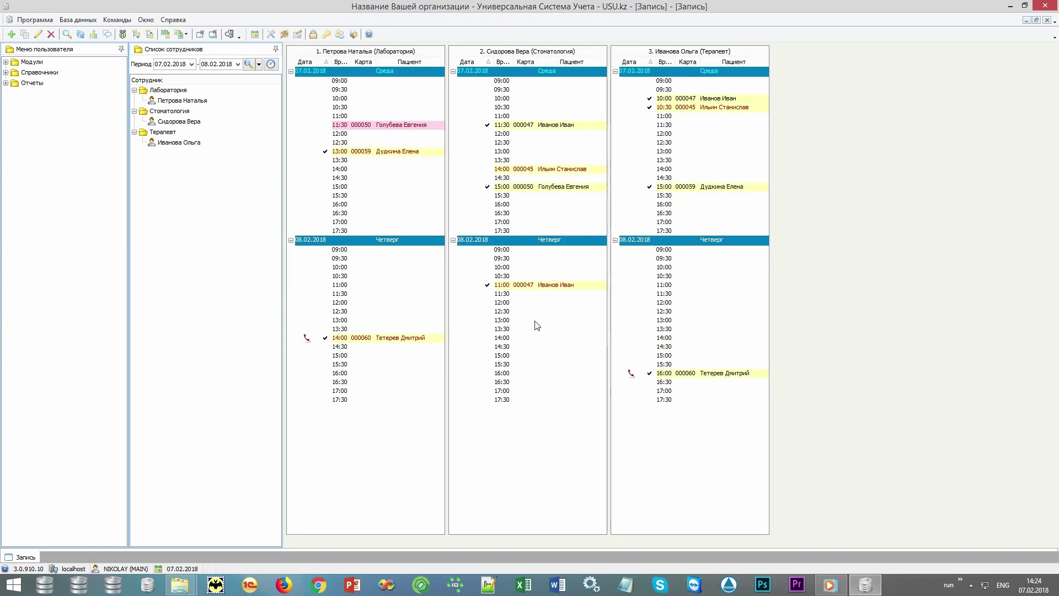
click(200, 34)
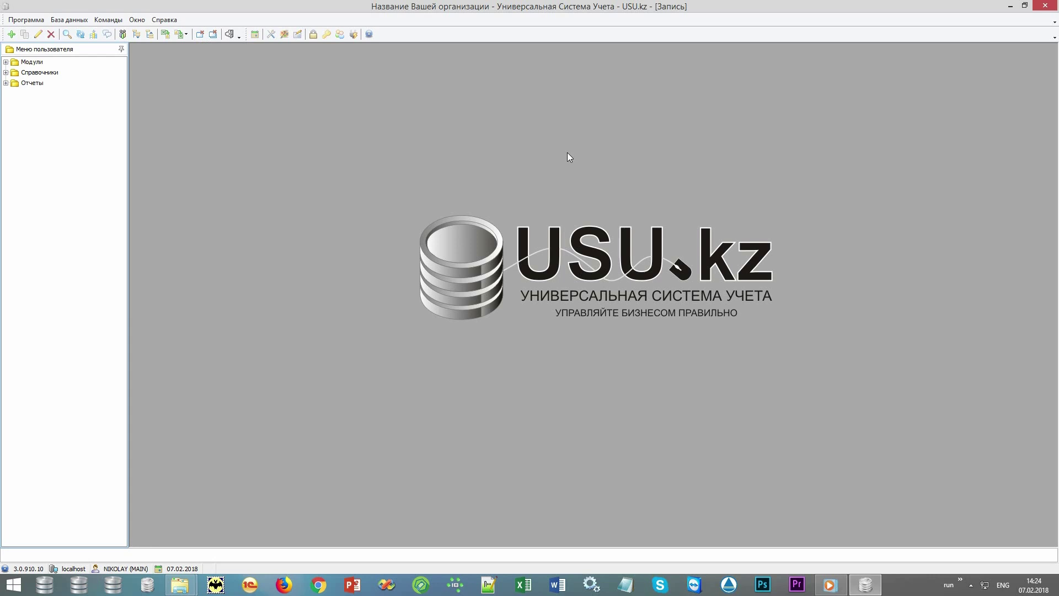
click(255, 35)
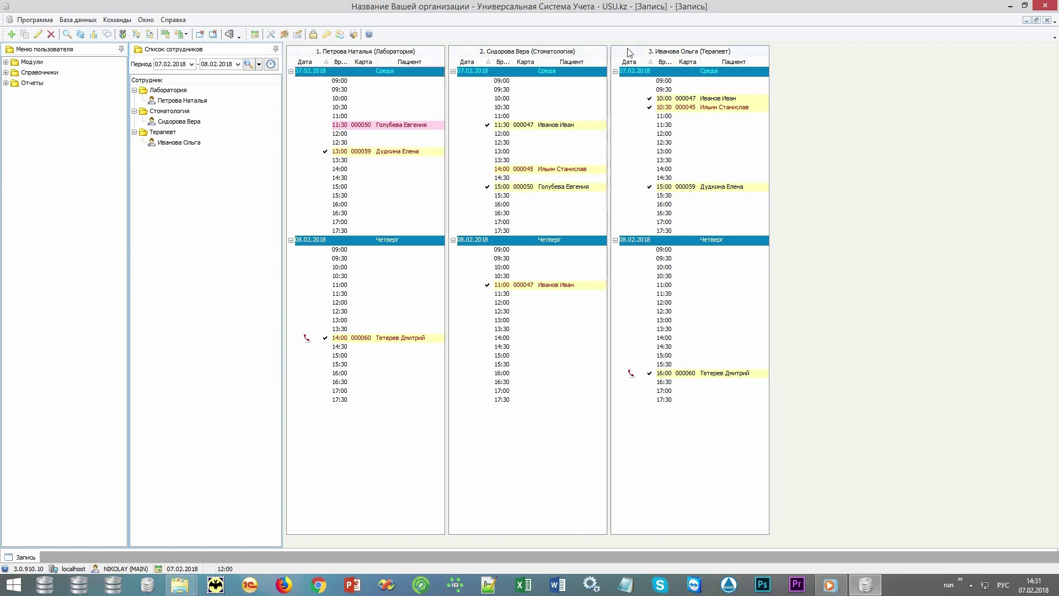
Keep the period ending 08.02.2018, pick the therapist under Терапевт, and book the 17:00 slot on 07.02.2018
click(238, 64)
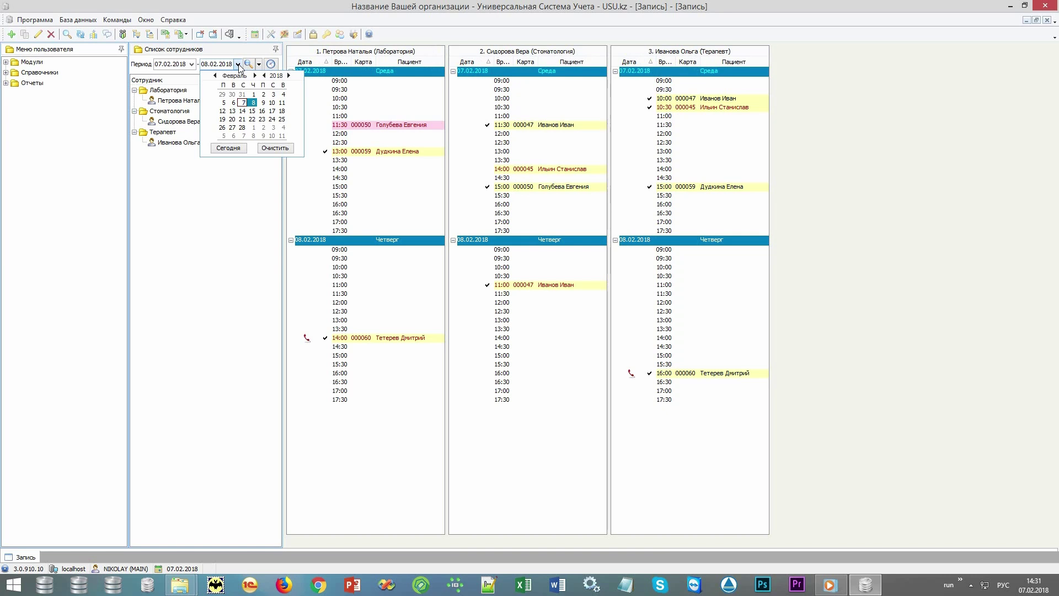
click(238, 64)
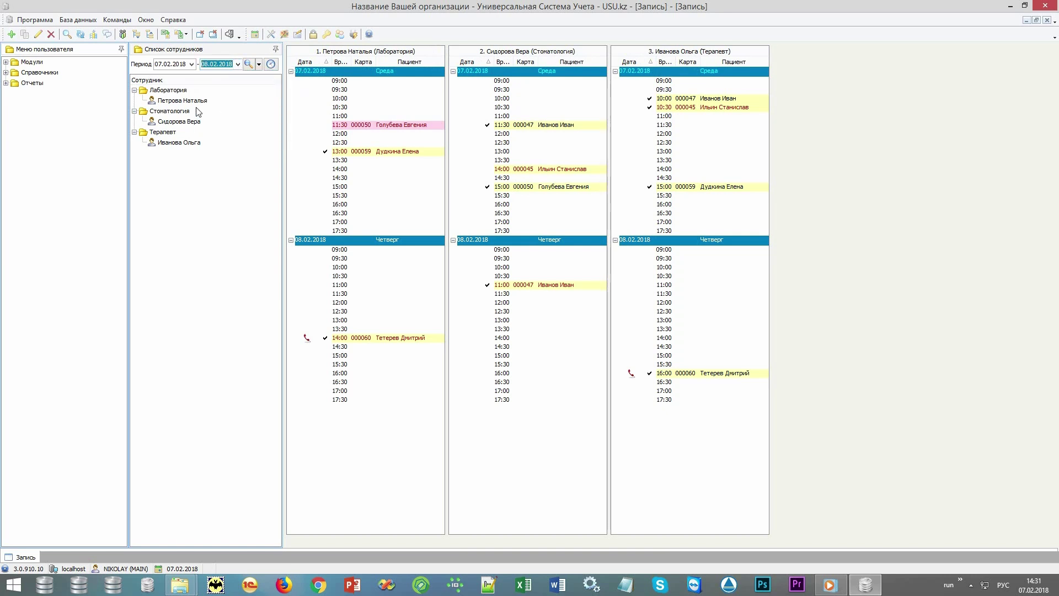
click(180, 91)
click(176, 112)
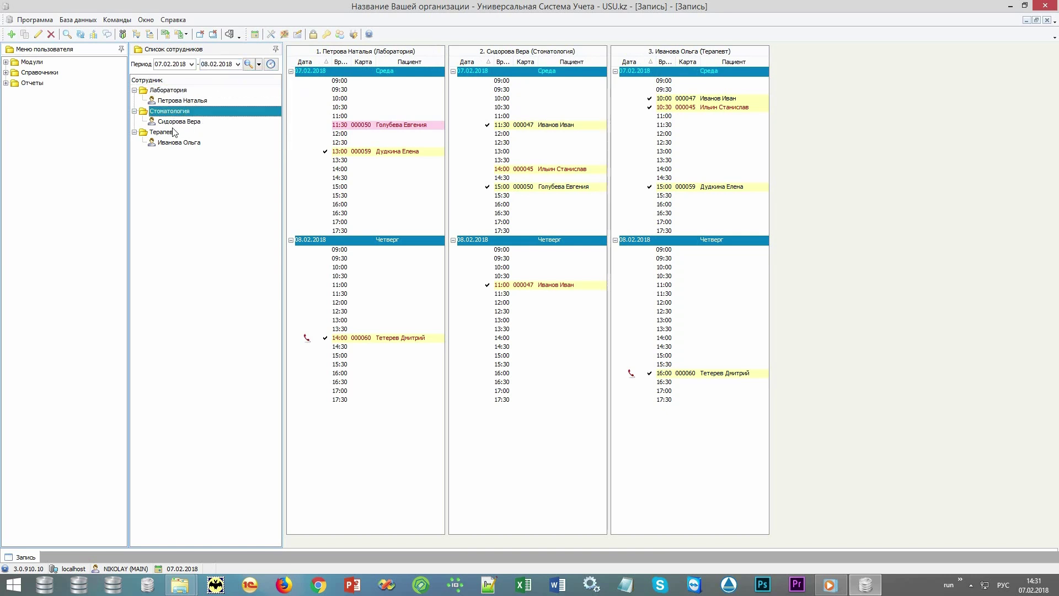
click(176, 133)
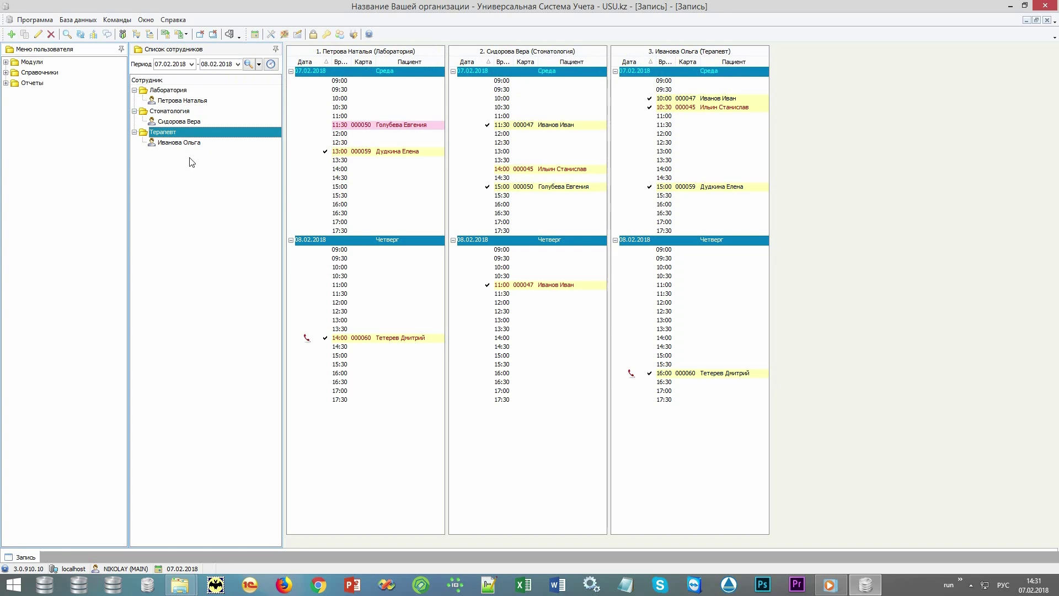
click(194, 143)
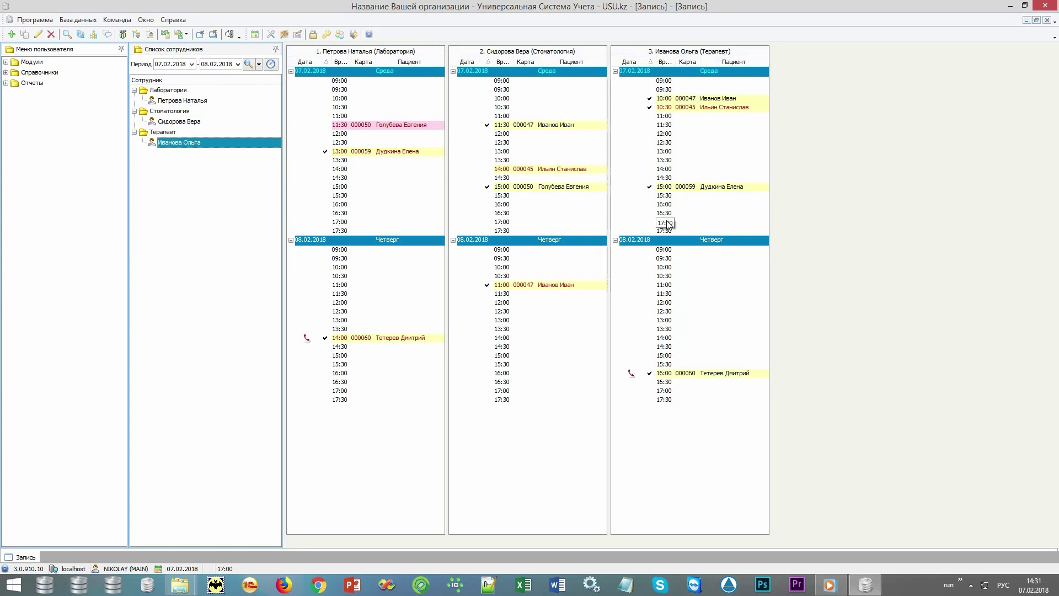
double_click(691, 222)
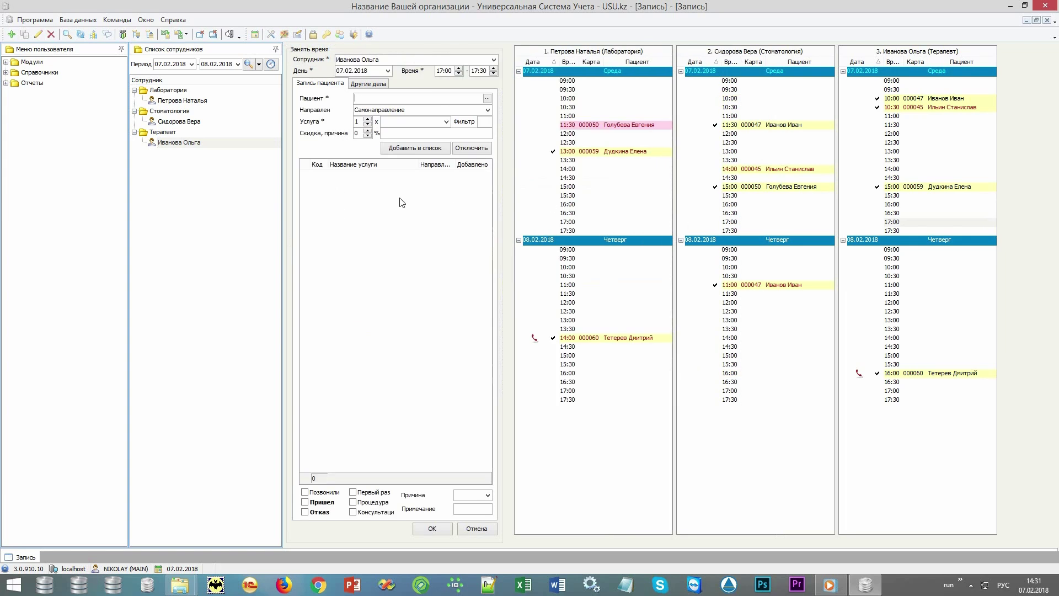
Open the Пациенты list from the patient field, browse the records, and bring up the grid's context menu
click(431, 98)
click(487, 99)
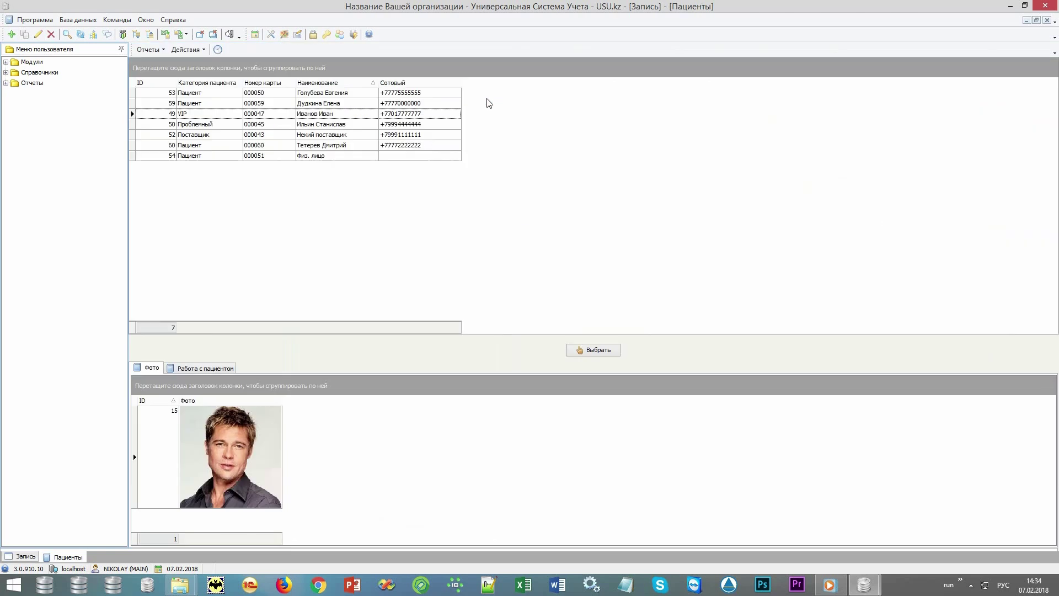
click(364, 102)
click(363, 93)
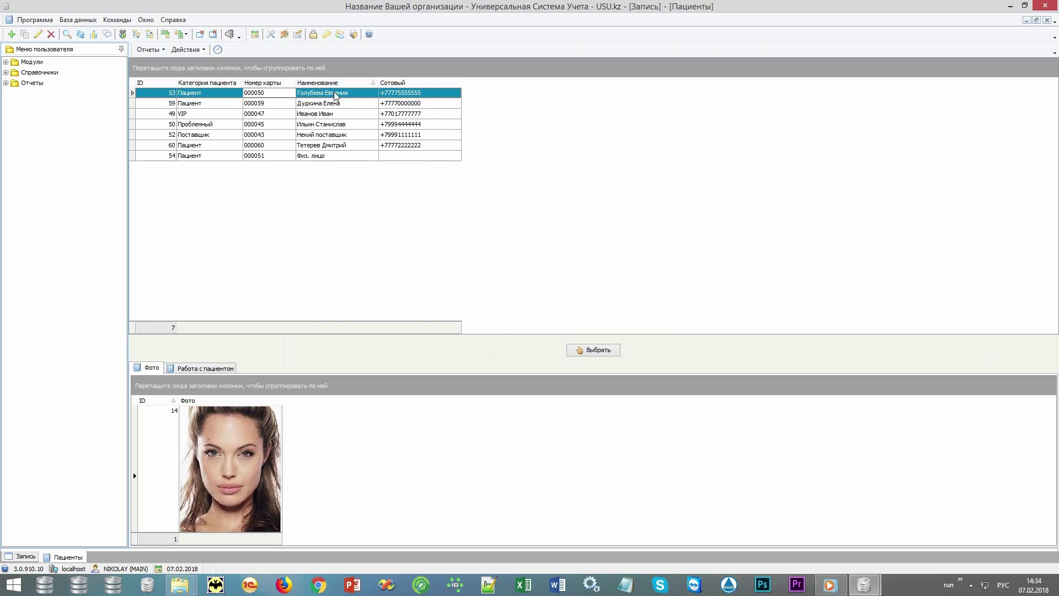
click(434, 94)
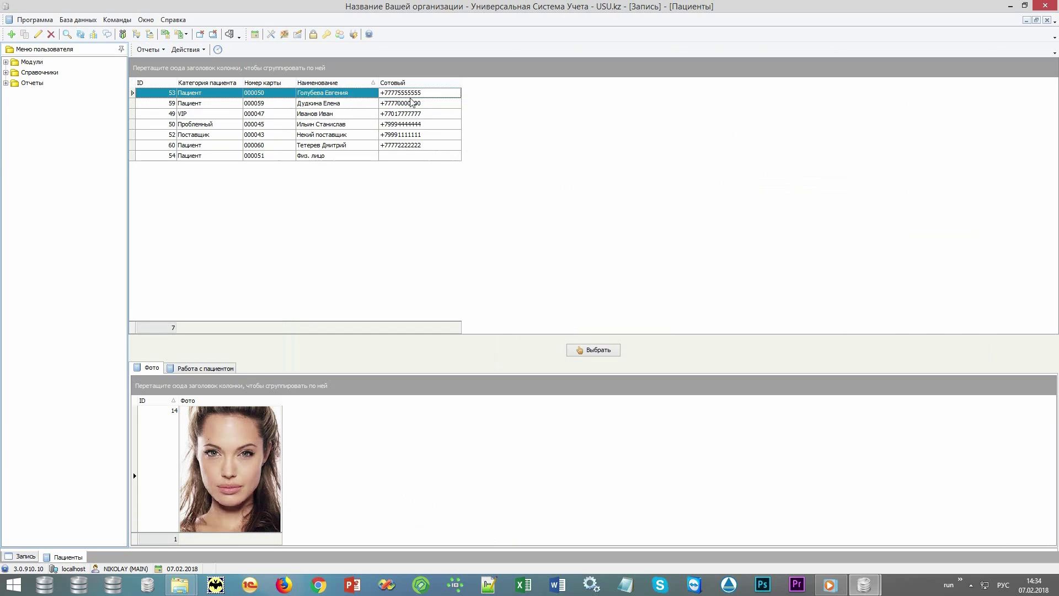
click(363, 99)
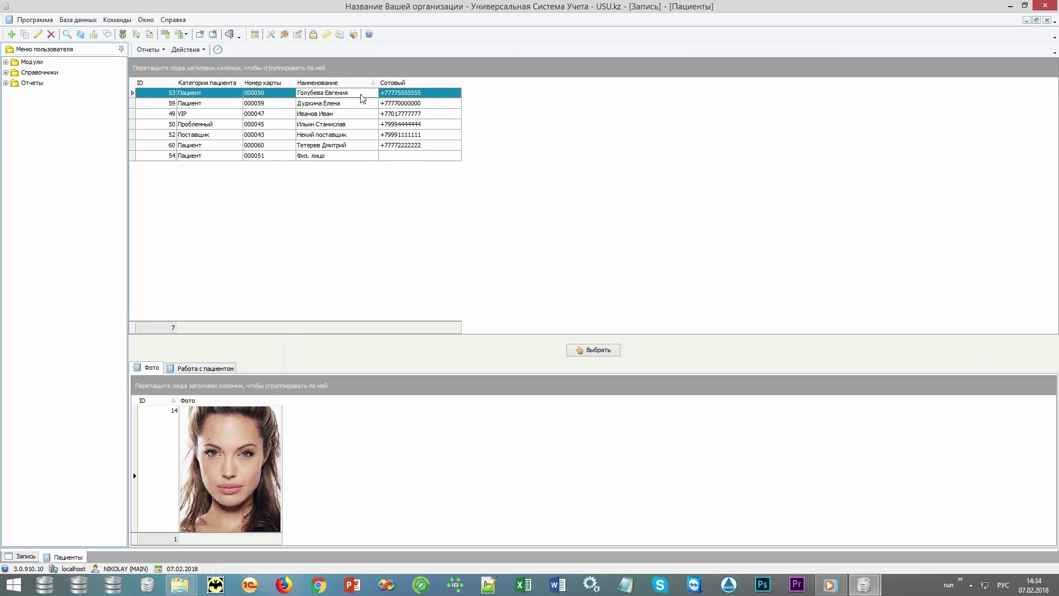
key(Down)
key(Down)
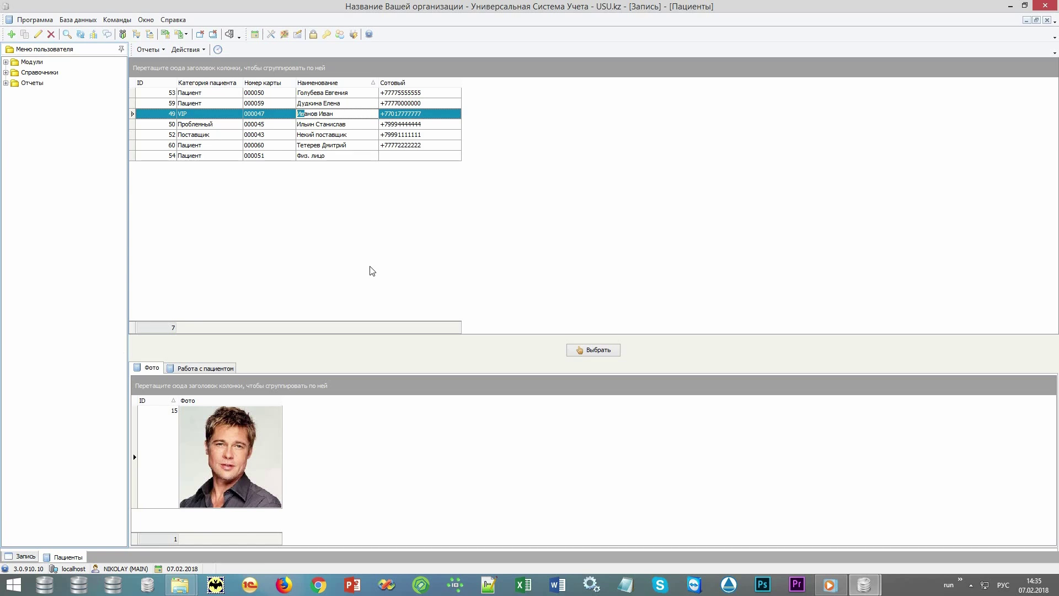
right_click(523, 115)
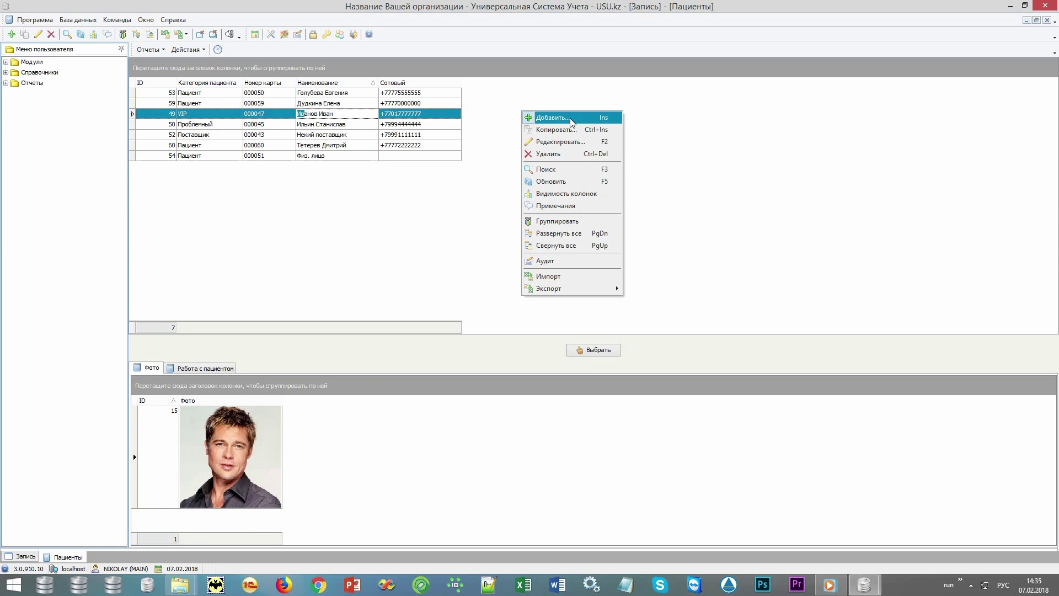
Add patient 'Новый пациент' with a mobile number and save the record
click(571, 119)
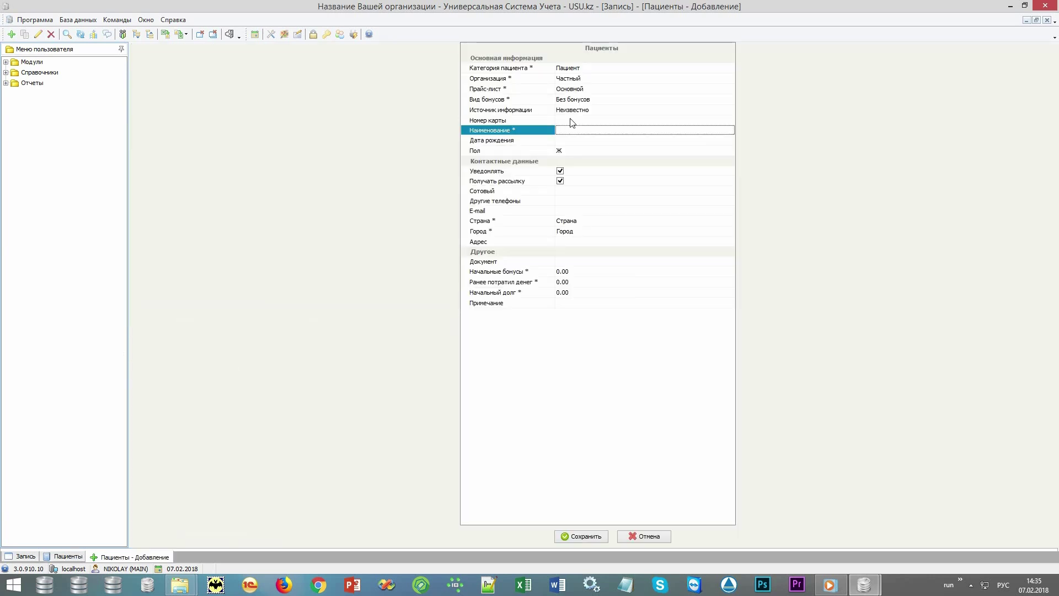
text(Новый пациент)
click(538, 190)
text(+7)
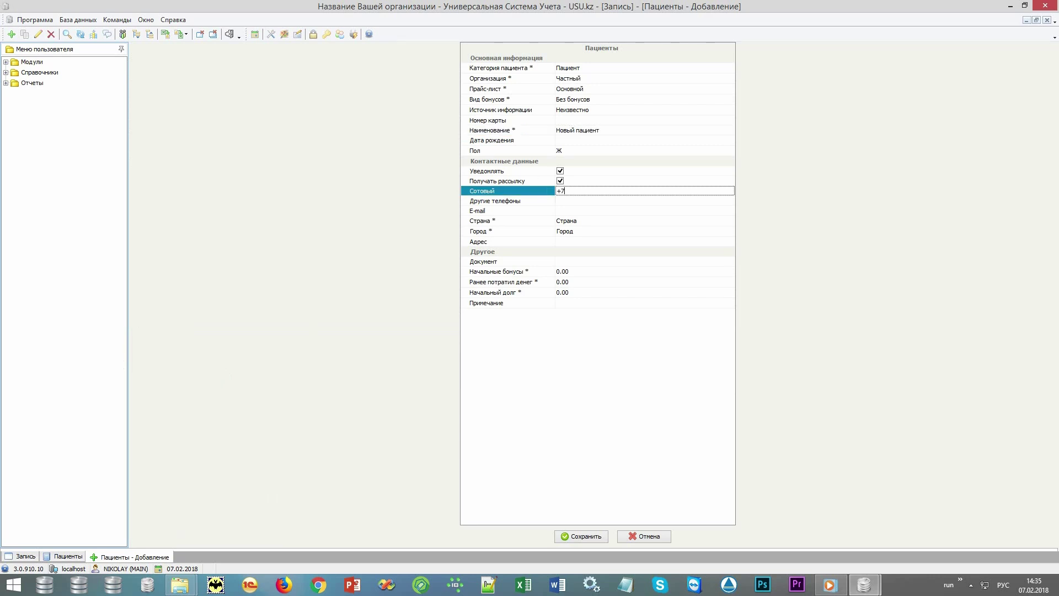
text(9990000)
click(583, 536)
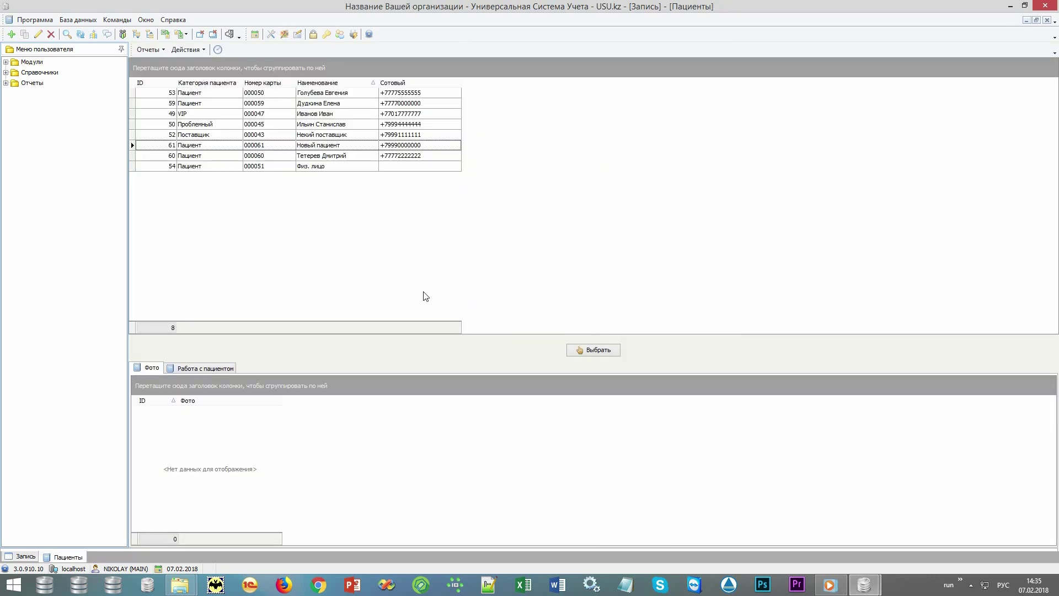
Choose Новый пациент as the booking's patient
click(339, 157)
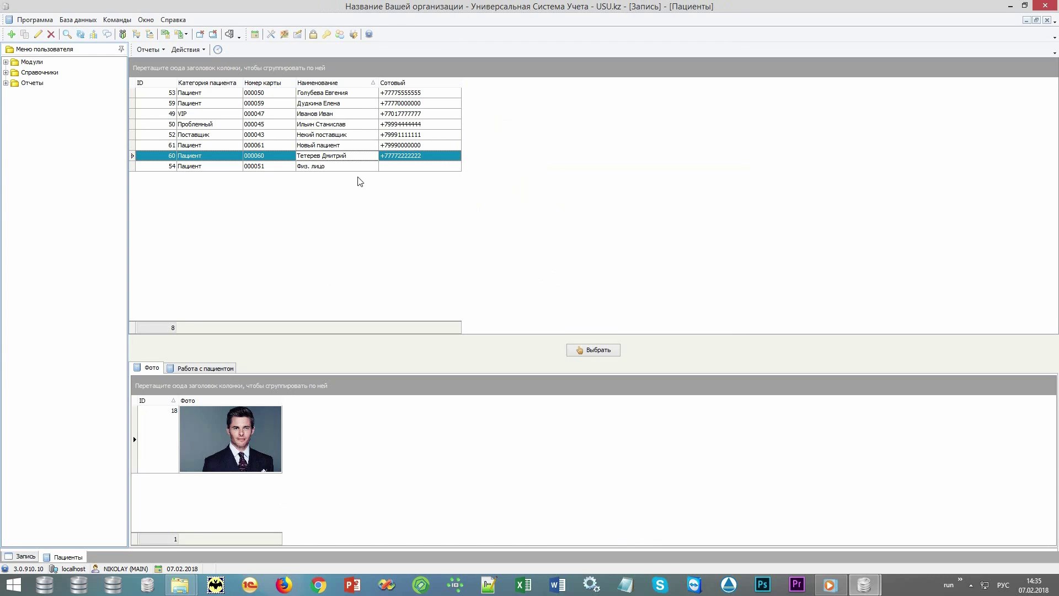
click(358, 147)
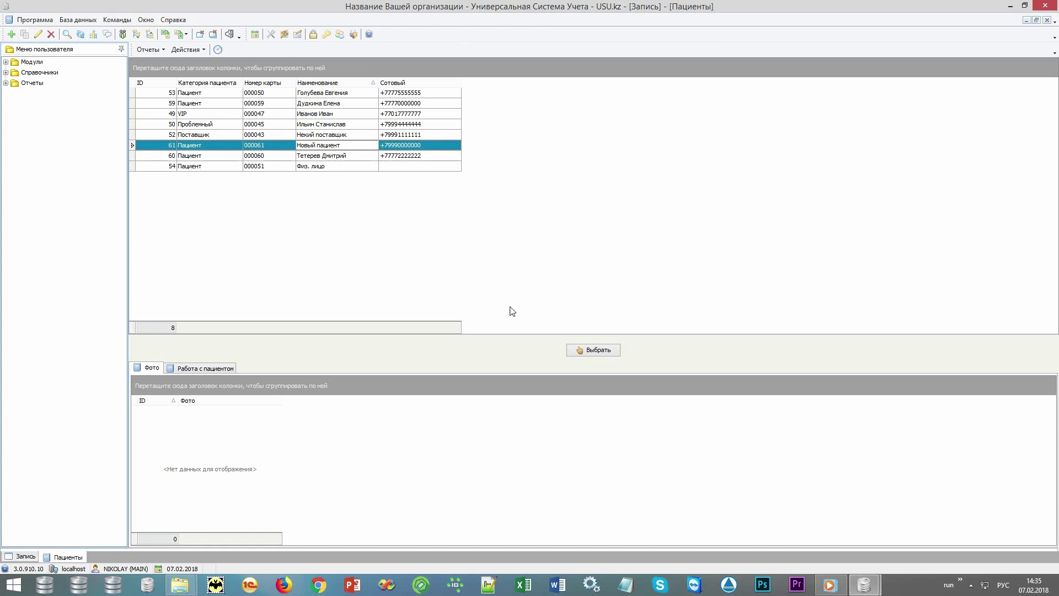
click(604, 352)
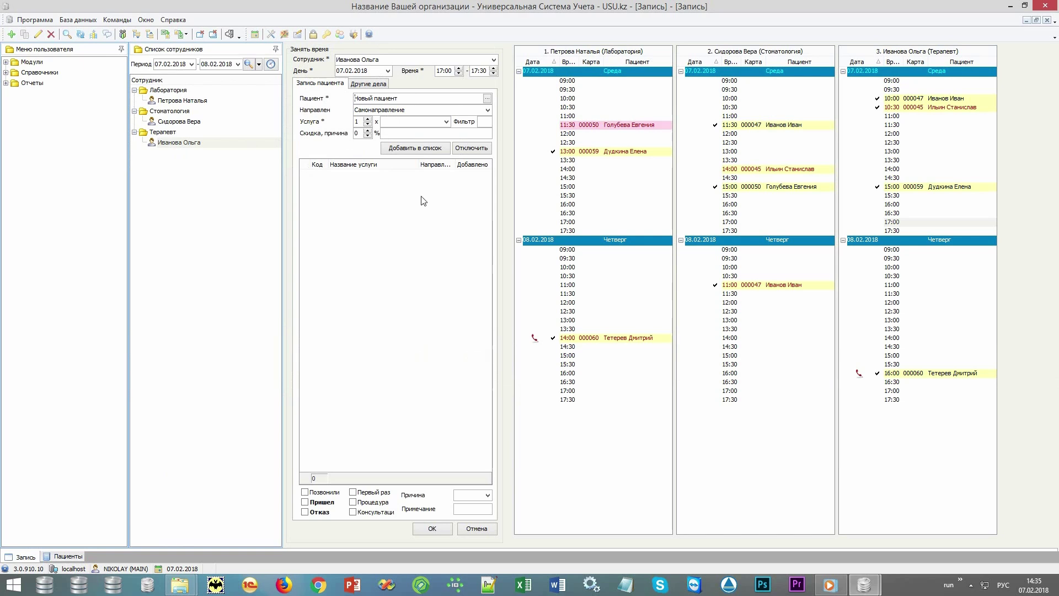
Add the primary therapist visit service, mark the patient as arrived, and save the appointment
click(446, 122)
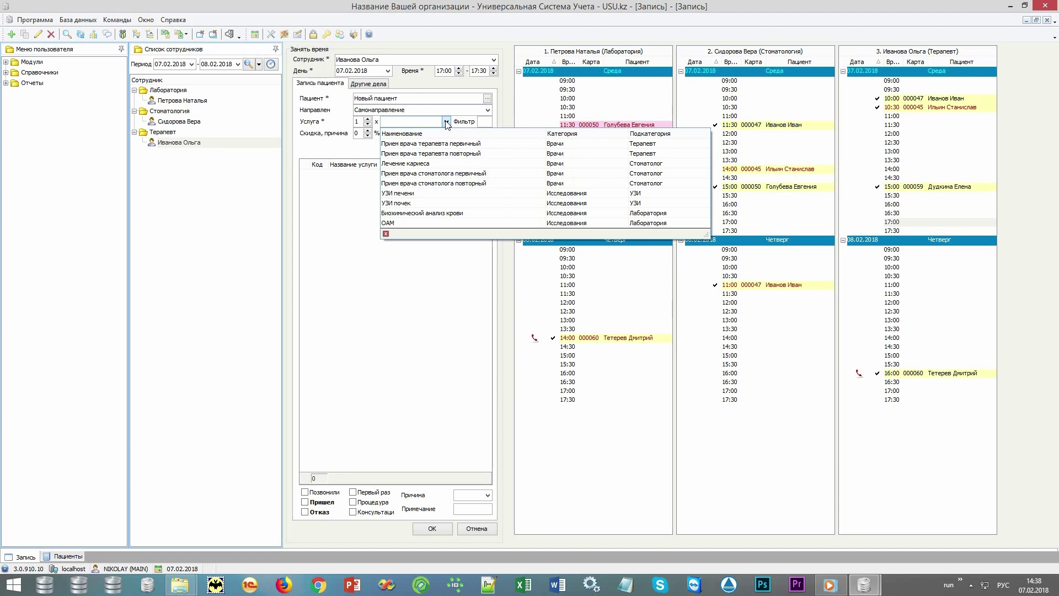
click(441, 145)
click(414, 148)
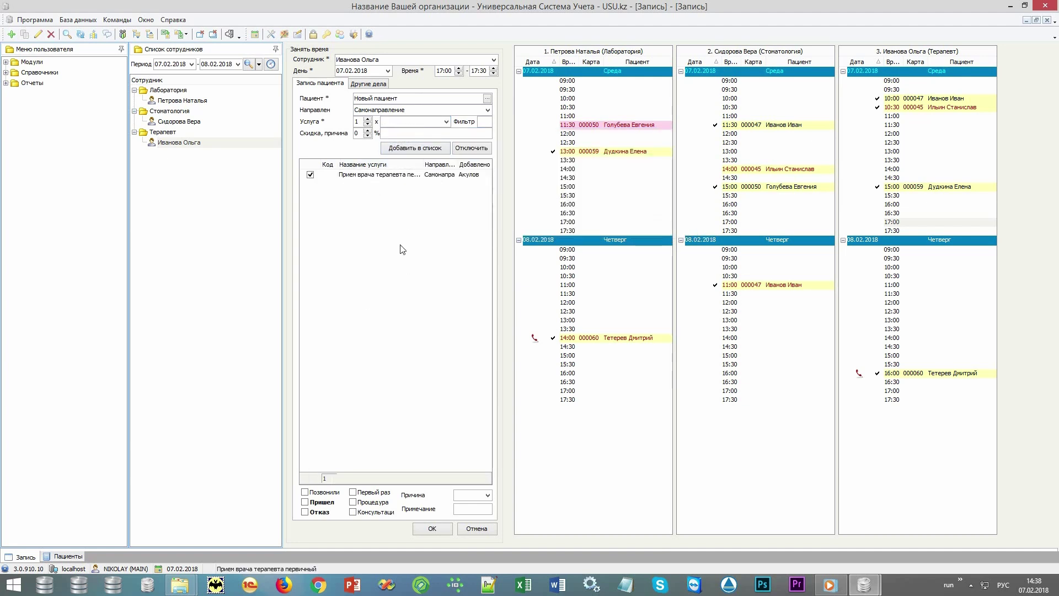
click(321, 504)
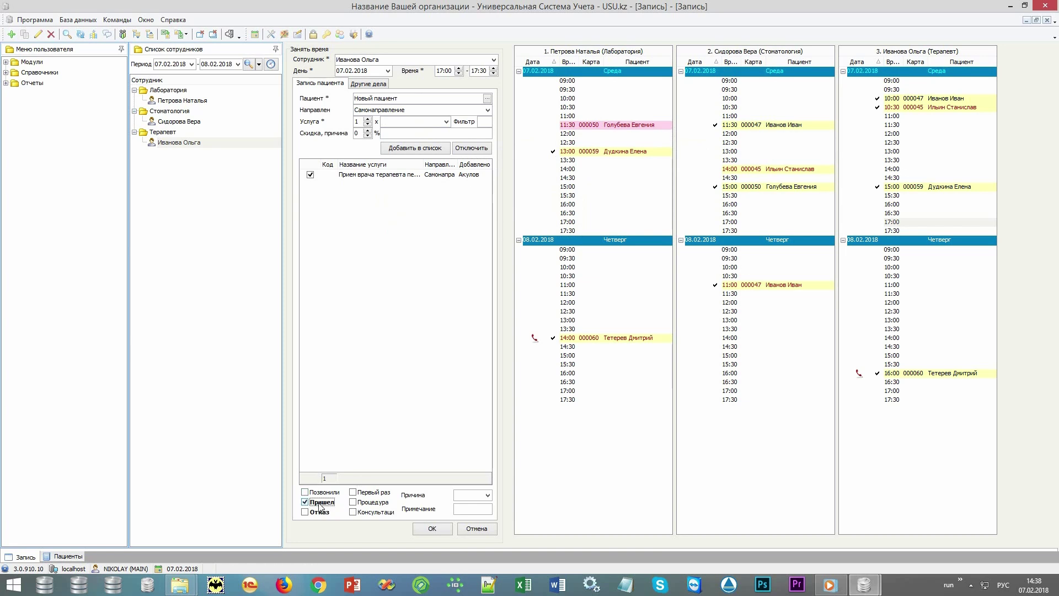
click(427, 530)
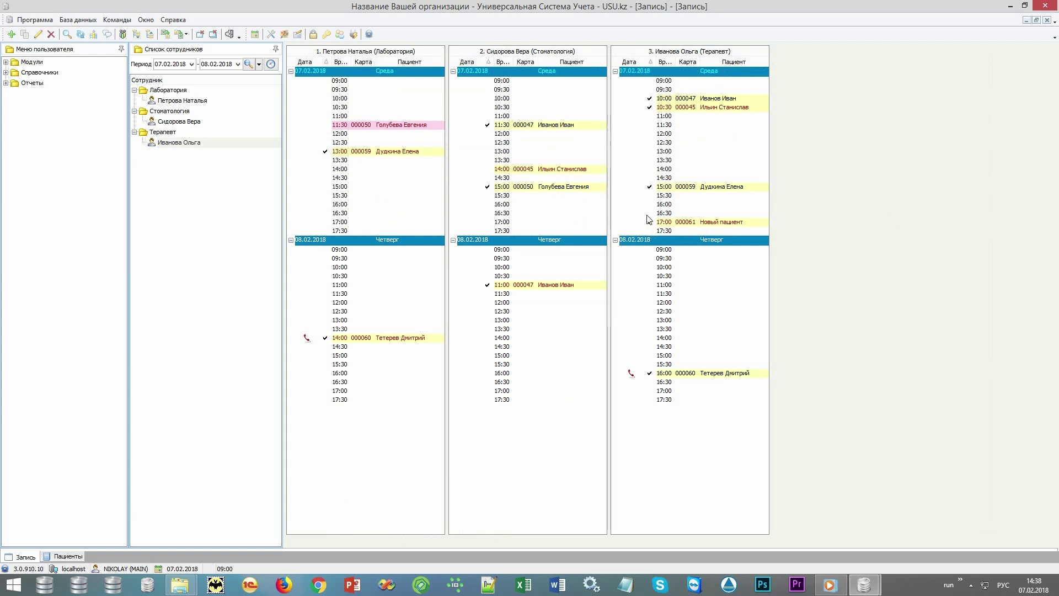
Copy the 17:00 Новый пациент appointment and bring up the menu on the free 08.02 14:00 slot
mouse_move(739, 226)
right_click(735, 222)
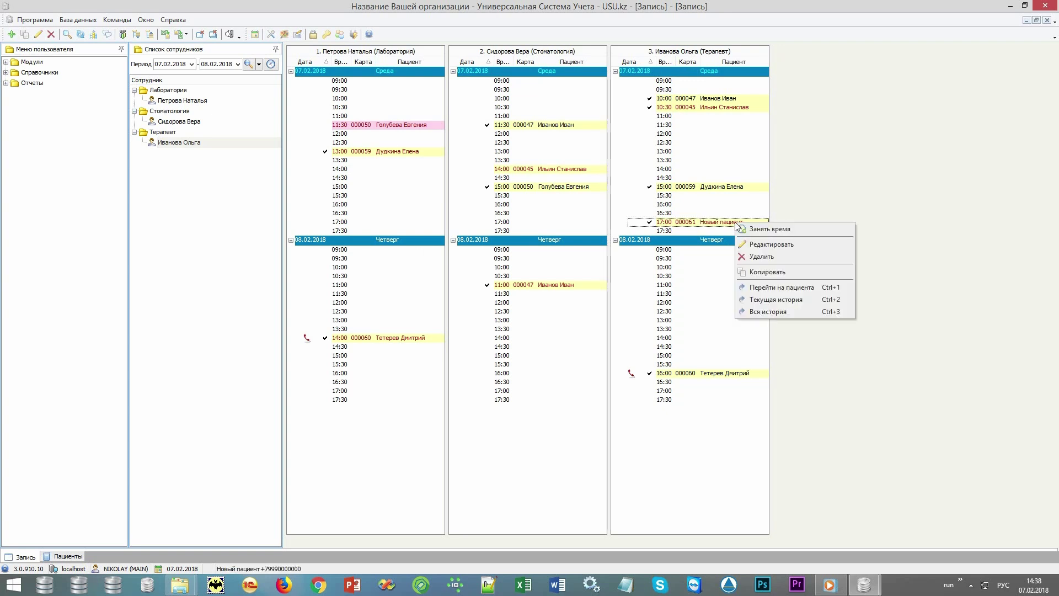
click(771, 273)
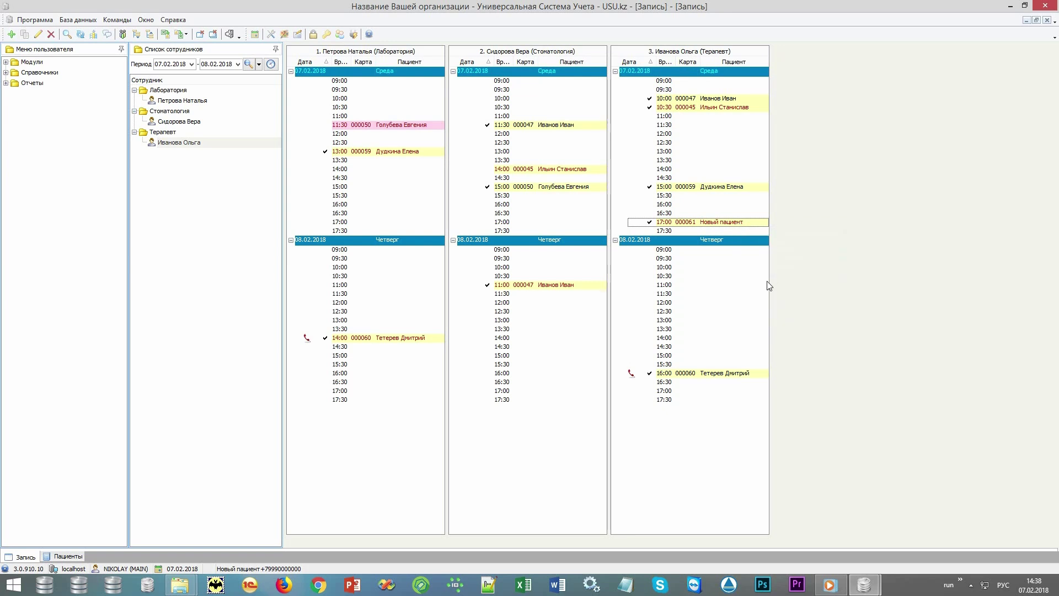
right_click(680, 338)
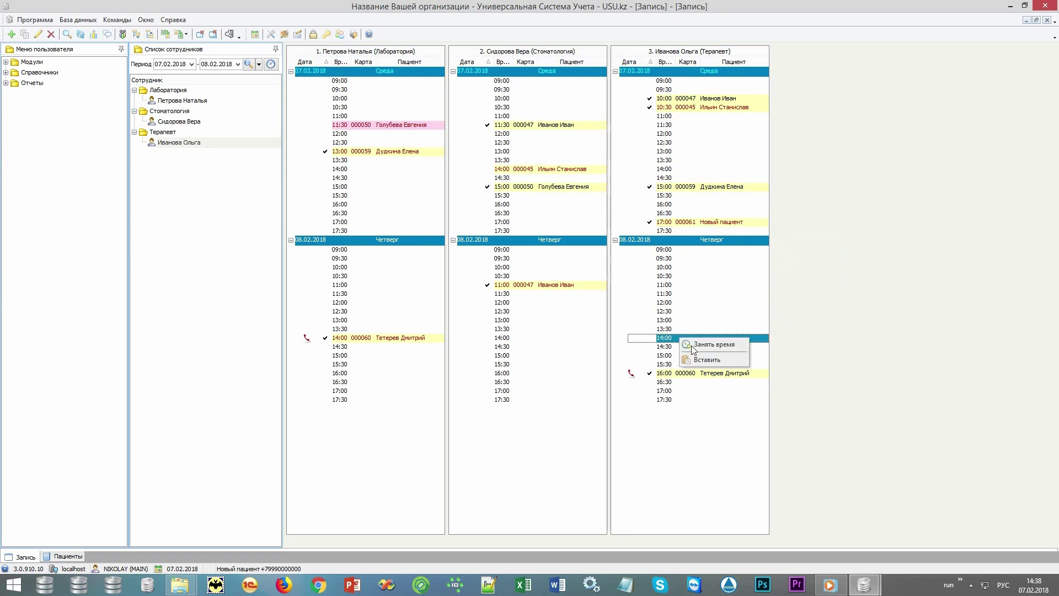
click(707, 359)
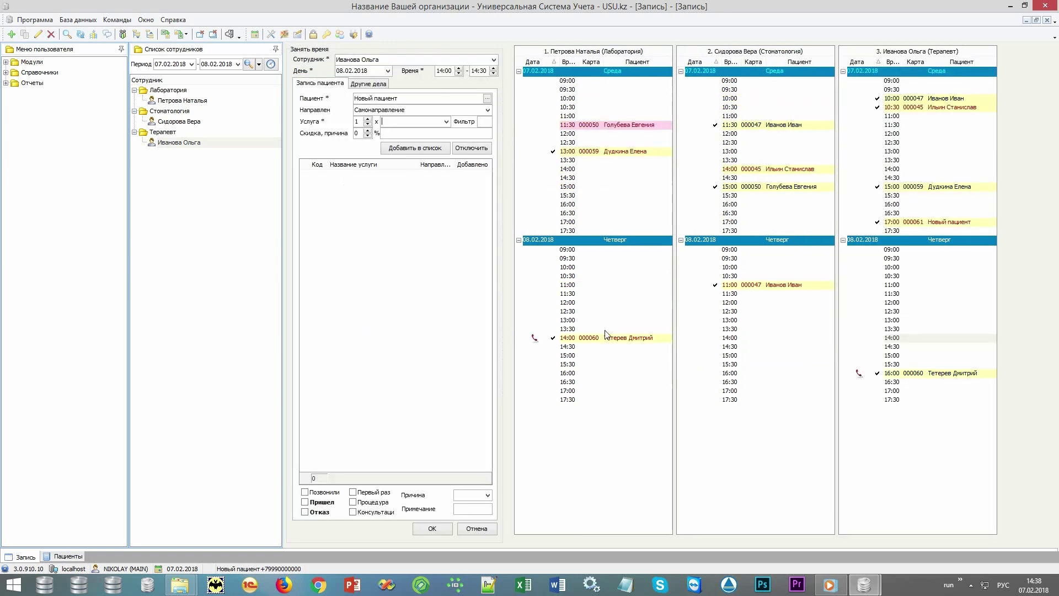
click(446, 121)
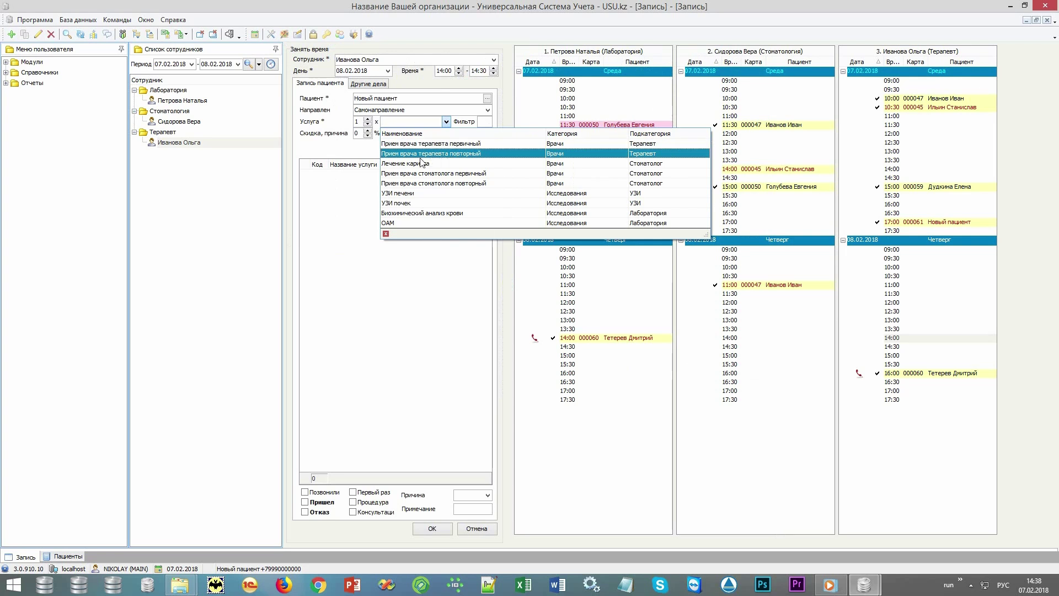
click(440, 159)
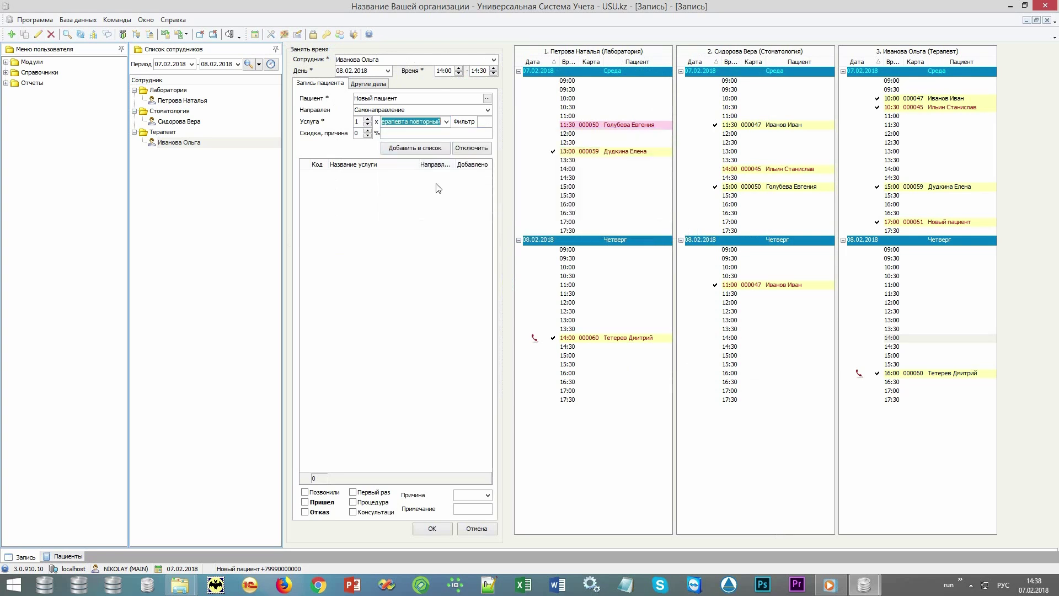
click(419, 149)
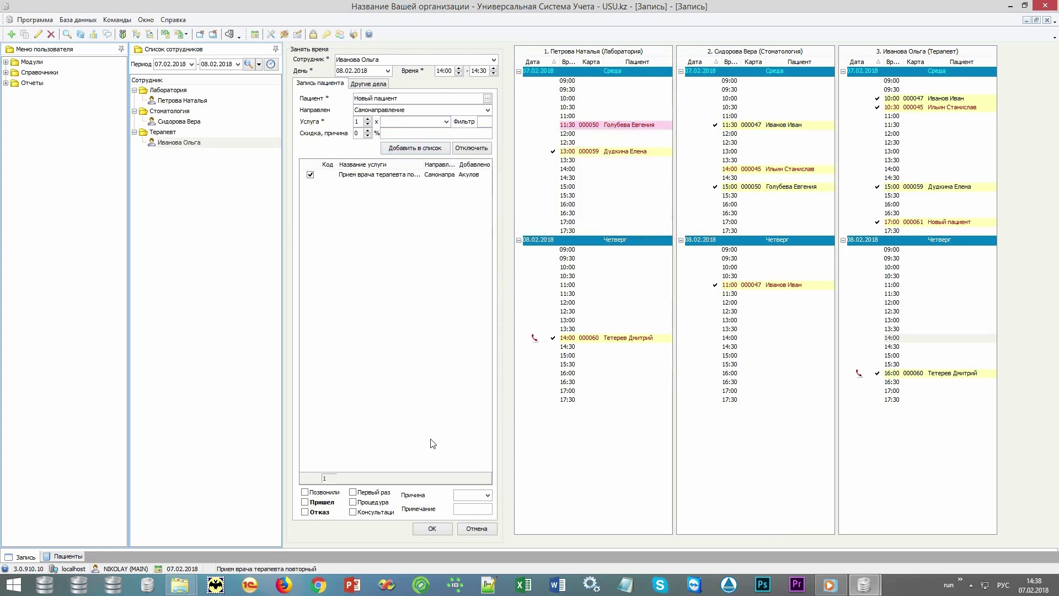
click(475, 529)
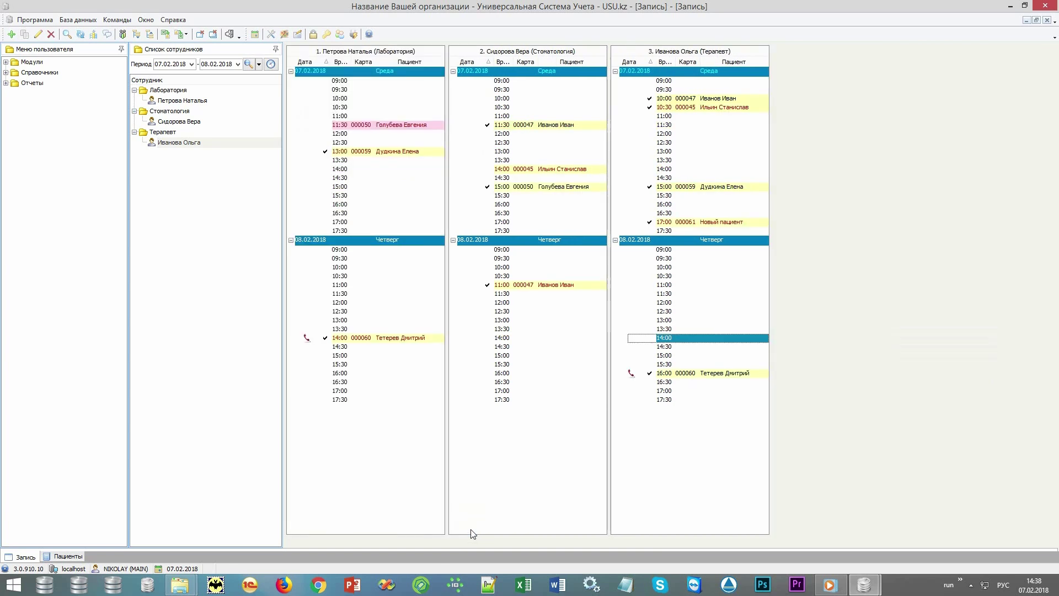
click(756, 224)
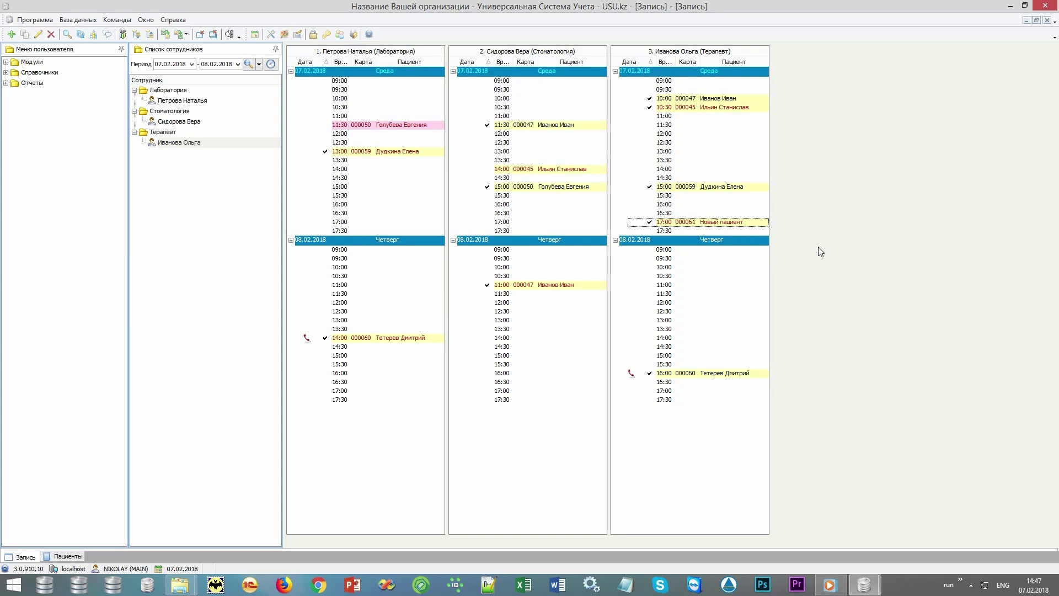
Open Текущая история for the 17:00 appointment and select unpaid visit 459 with 5 000.00 due
right_click(760, 224)
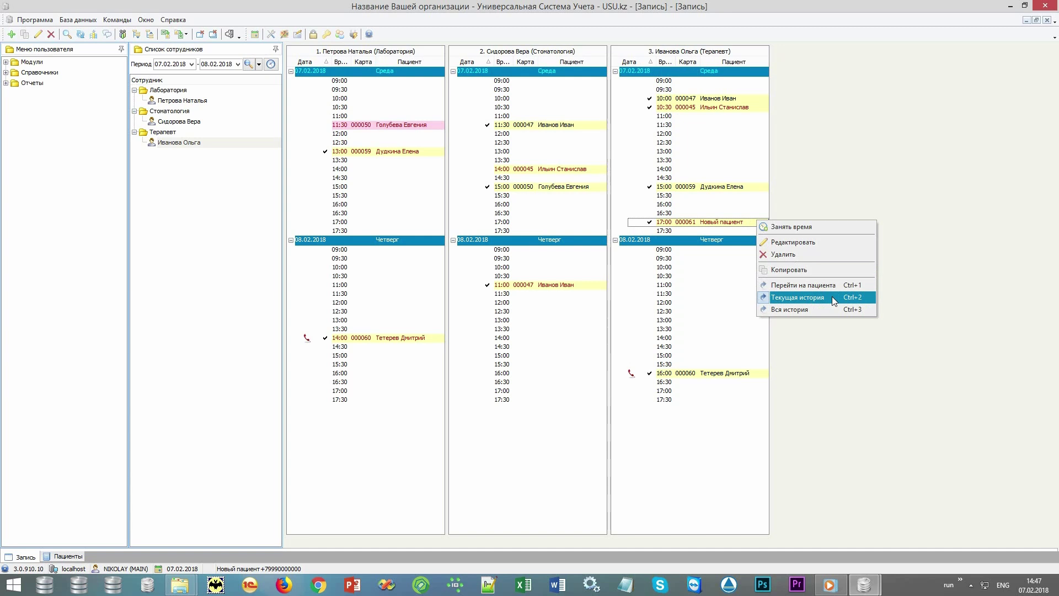
click(832, 296)
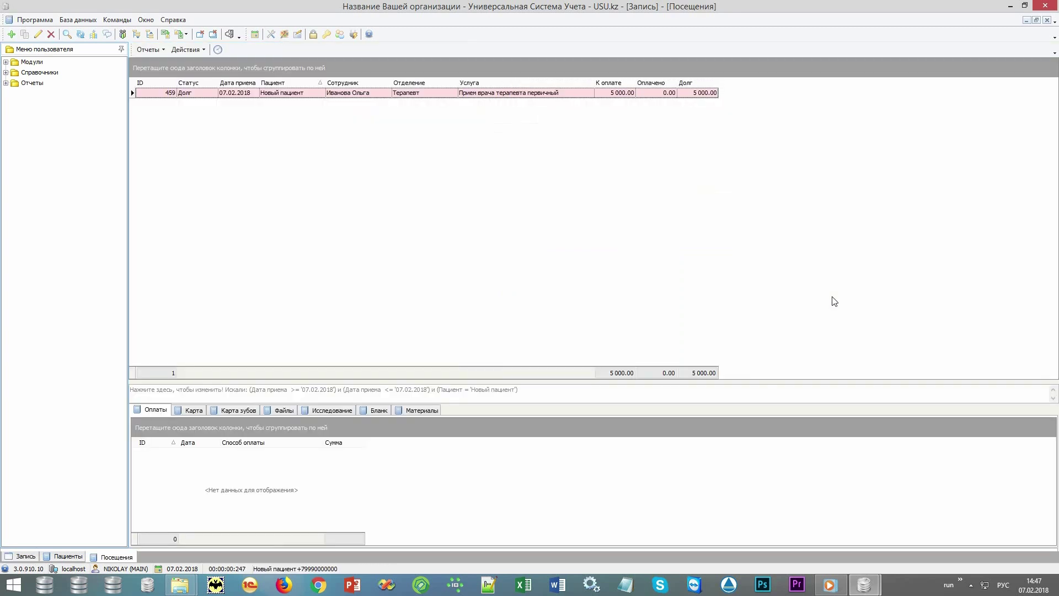
click(572, 94)
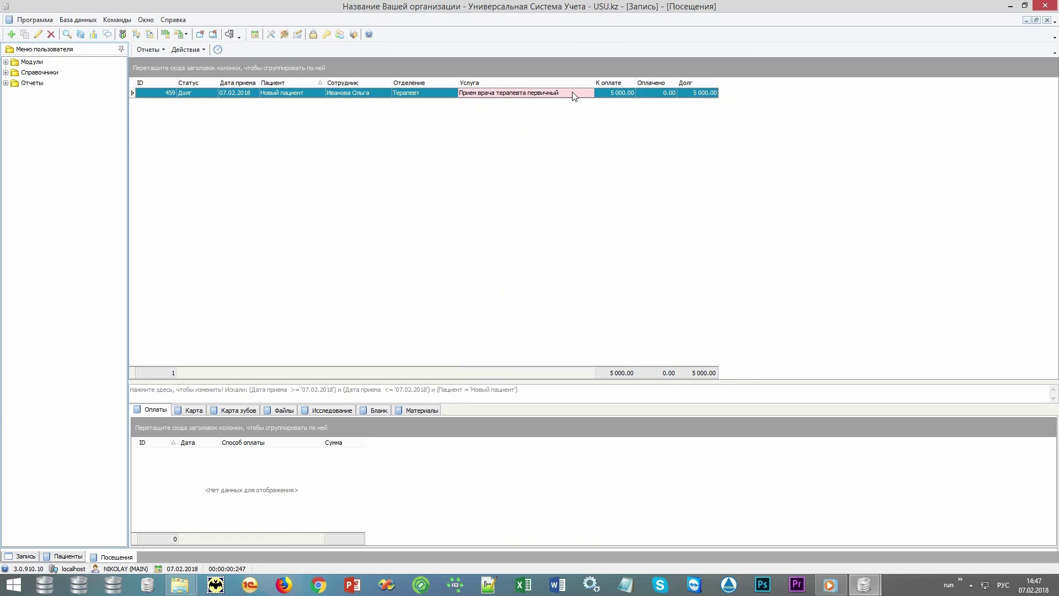
click(607, 95)
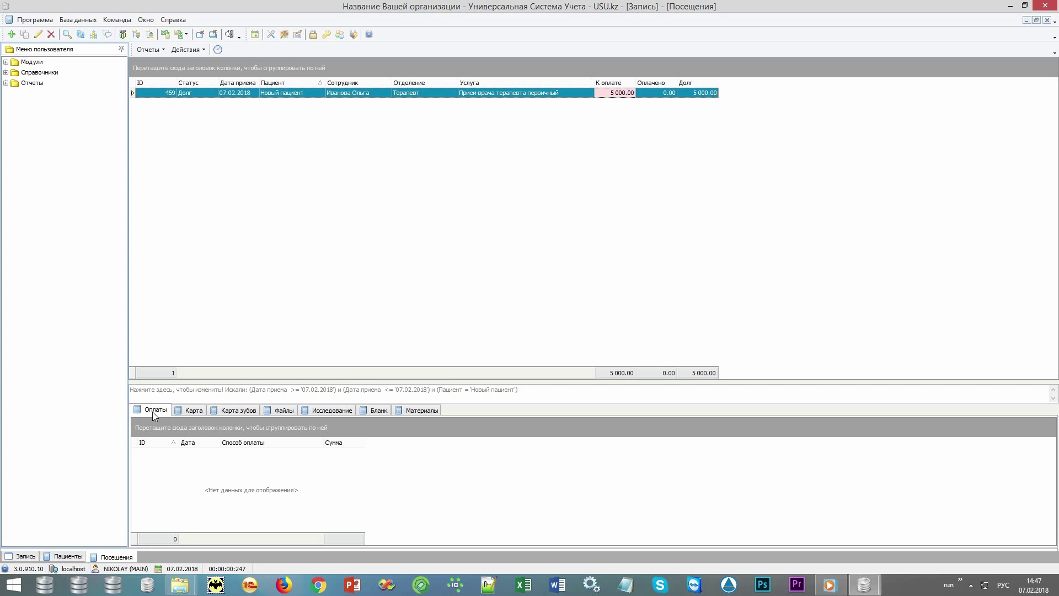
Pay visit 459's 5 000.00 in cash (Наличные) via Действия > Оплатить
click(189, 50)
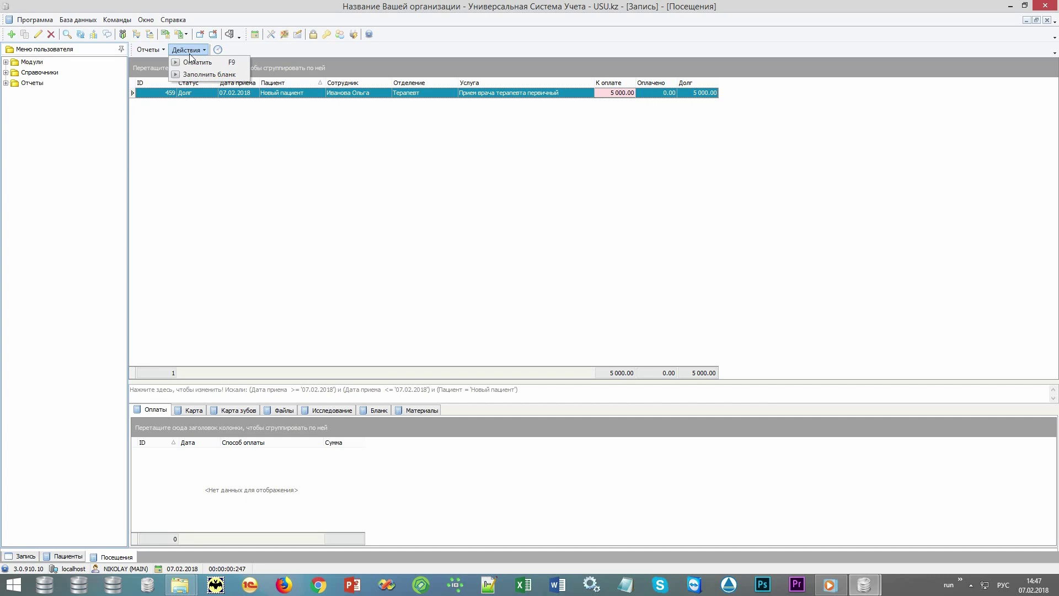
click(216, 63)
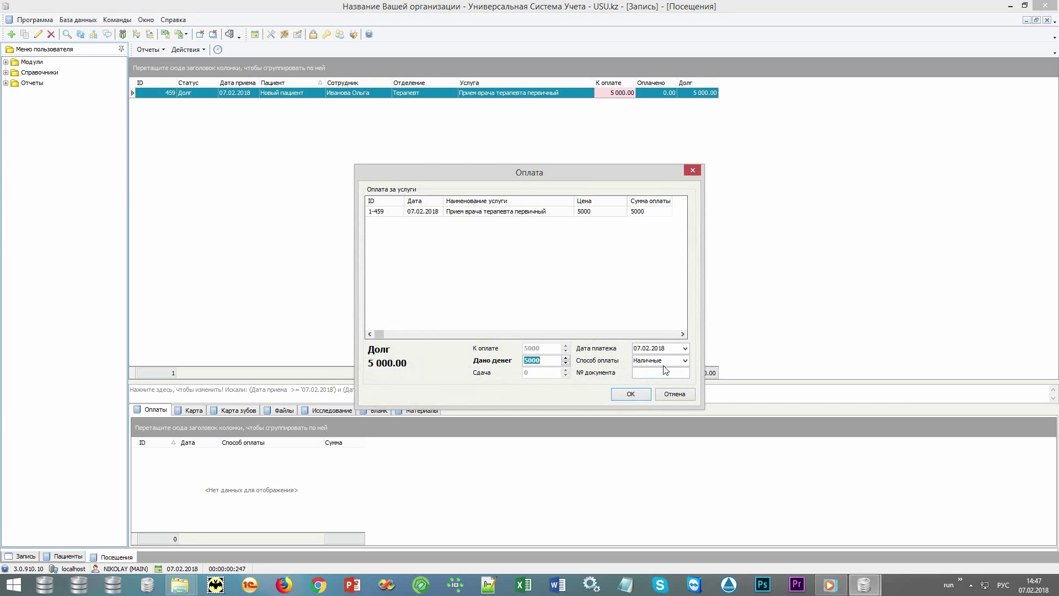
click(685, 361)
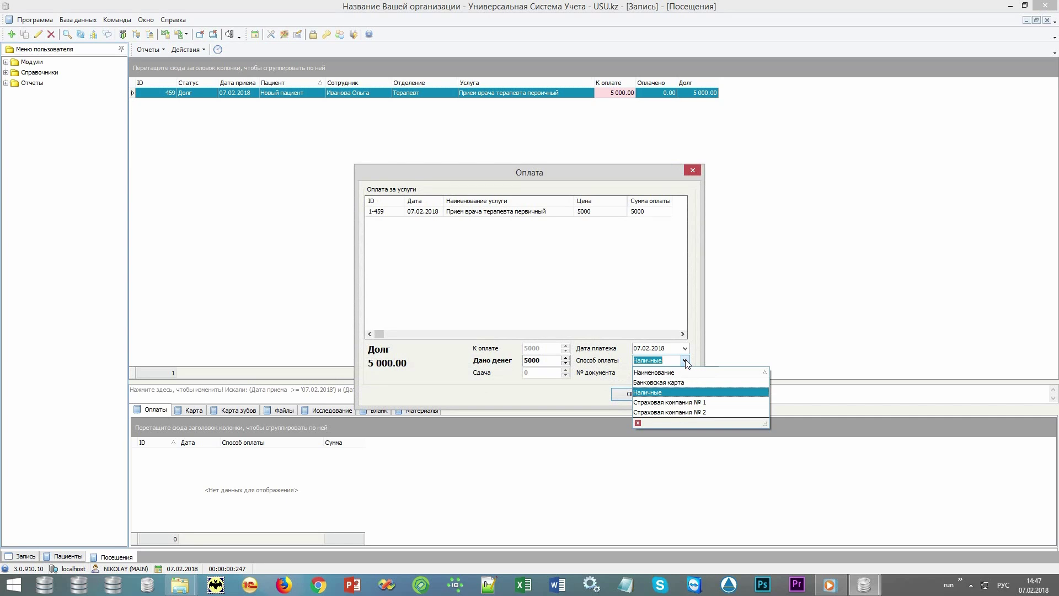
click(686, 361)
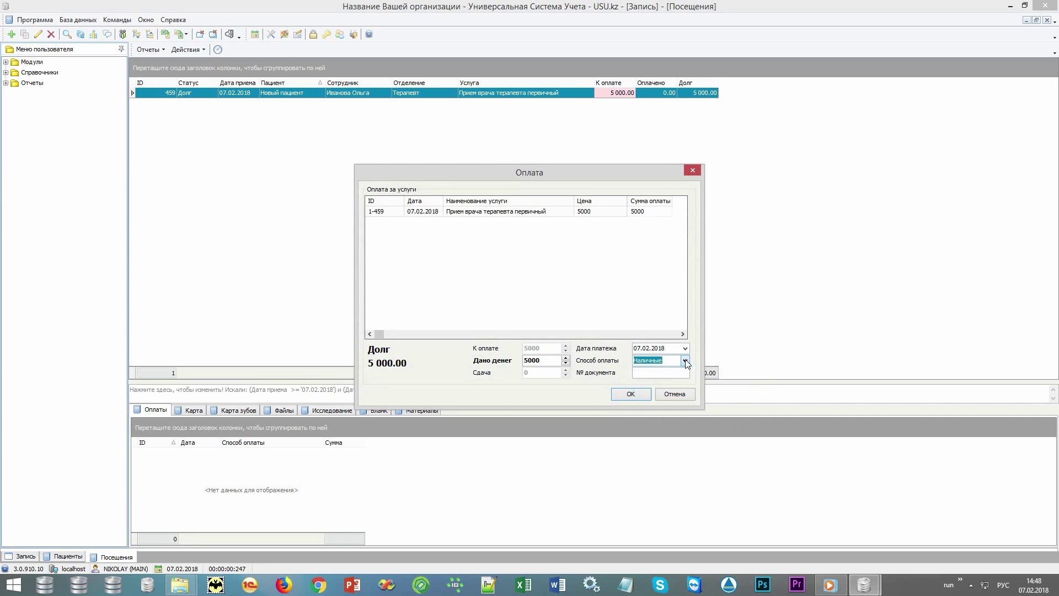
click(633, 393)
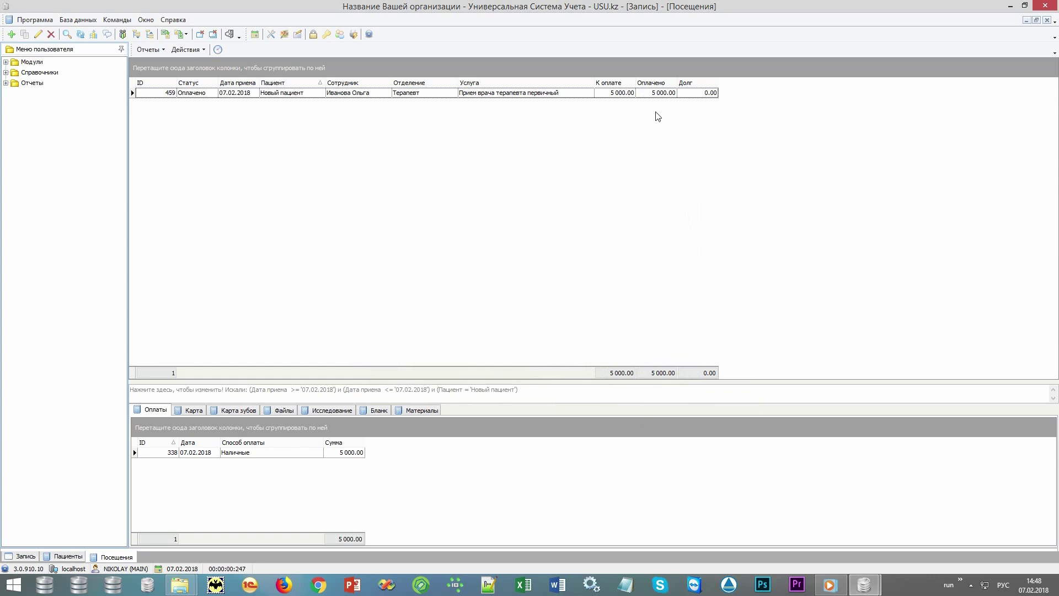
click(651, 95)
Select cash payment 338 and open its Квитанция receipt from Отчеты
click(694, 97)
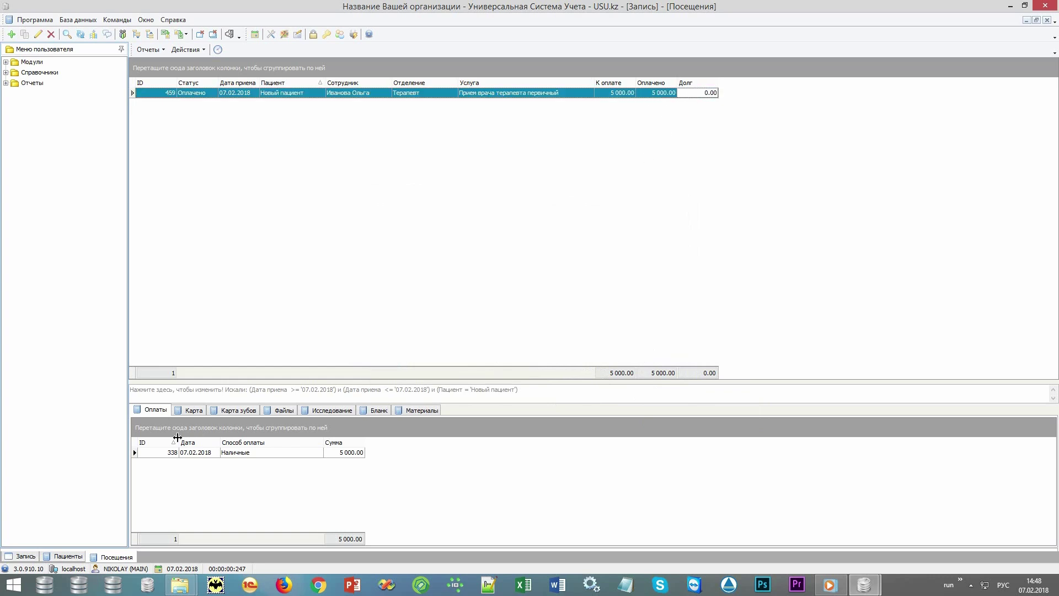
click(238, 454)
click(155, 51)
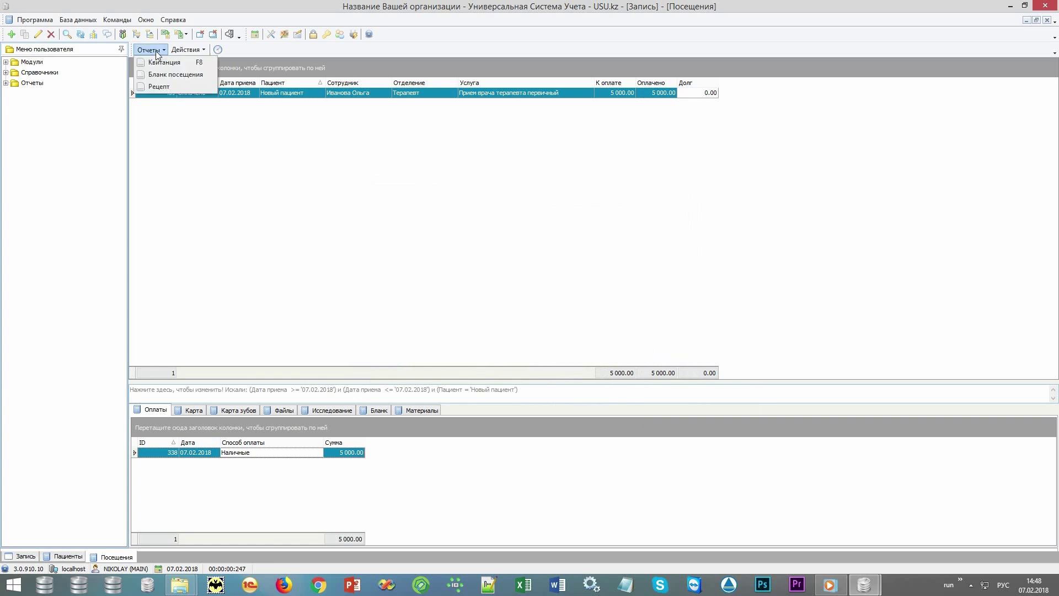
click(162, 63)
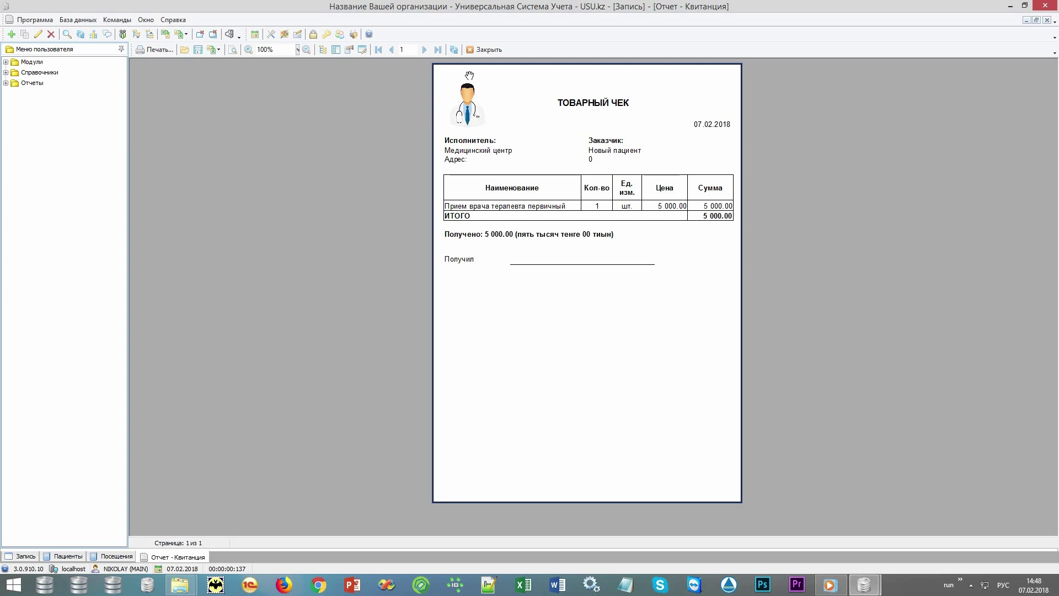
Close the receipt preview, refresh the schedule, and open the current history of the 17:00 Новый пациент appointment
click(488, 51)
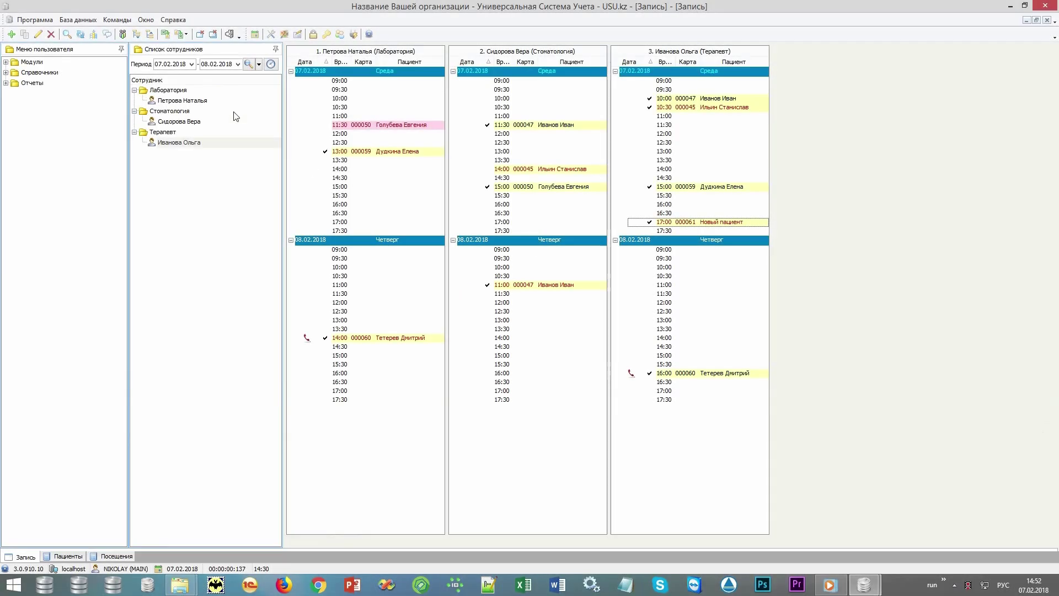
click(249, 65)
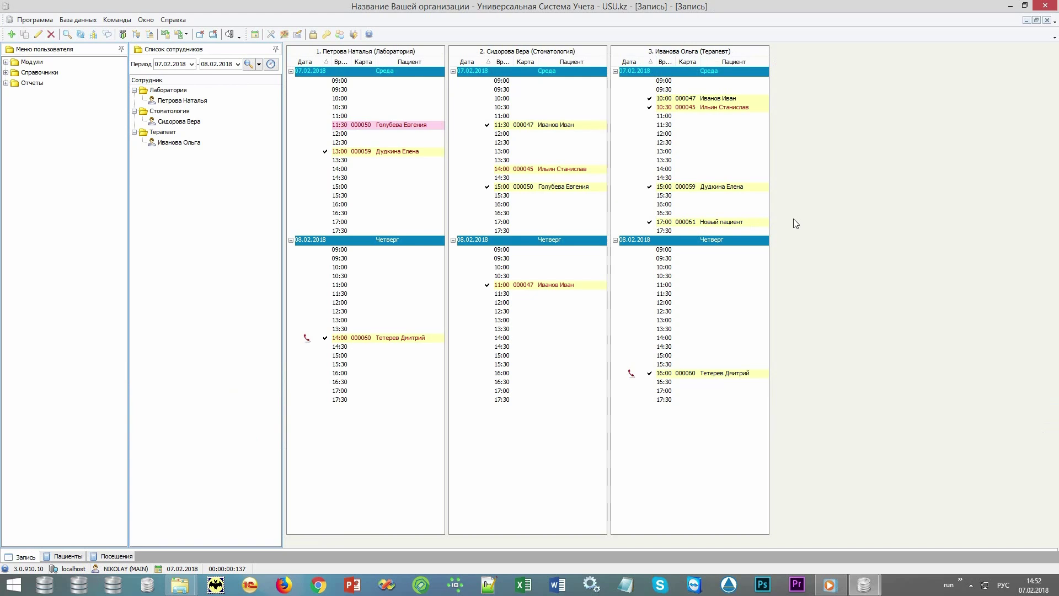
right_click(758, 222)
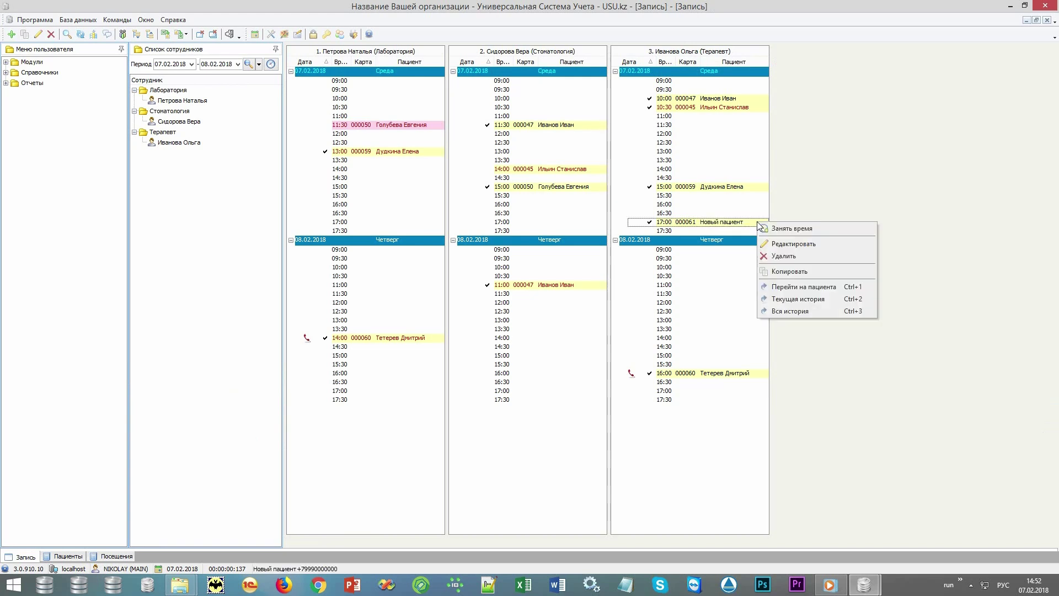
click(834, 301)
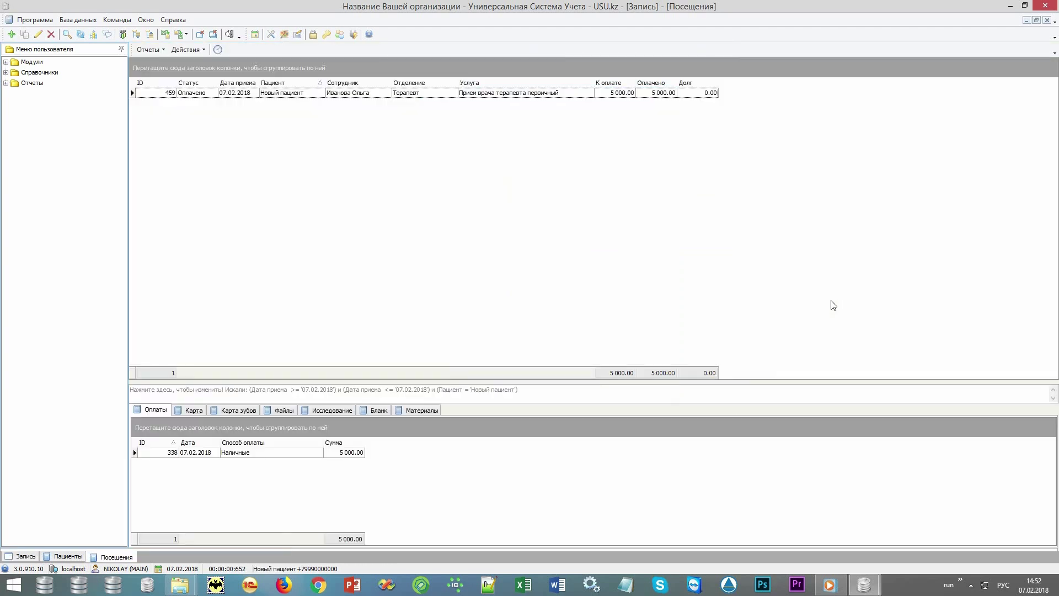
Start a new card entry with complaints of shortness of breath, chills and raised temperature
click(193, 409)
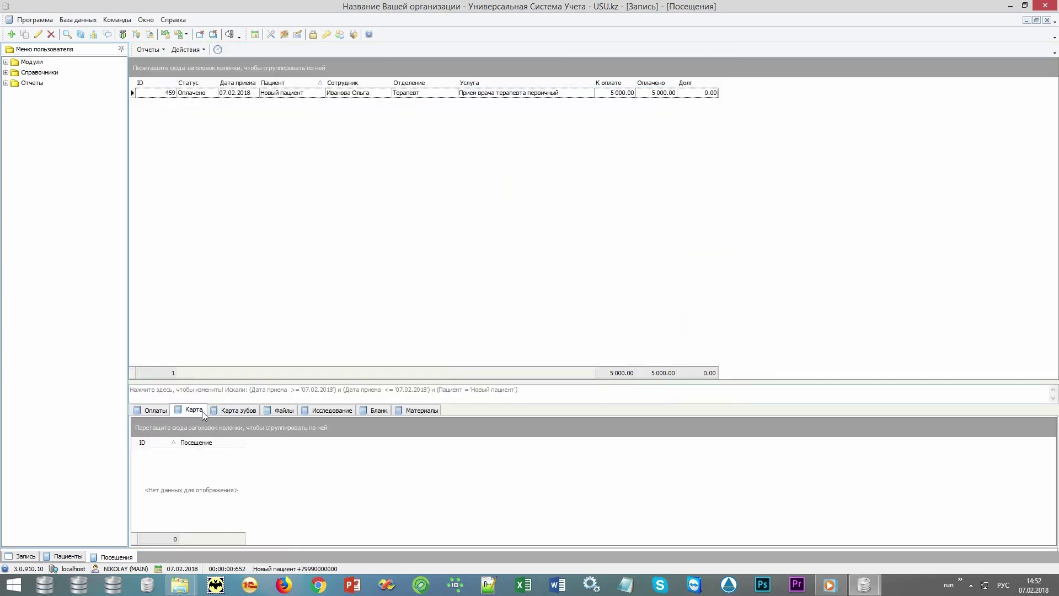
right_click(268, 477)
click(313, 299)
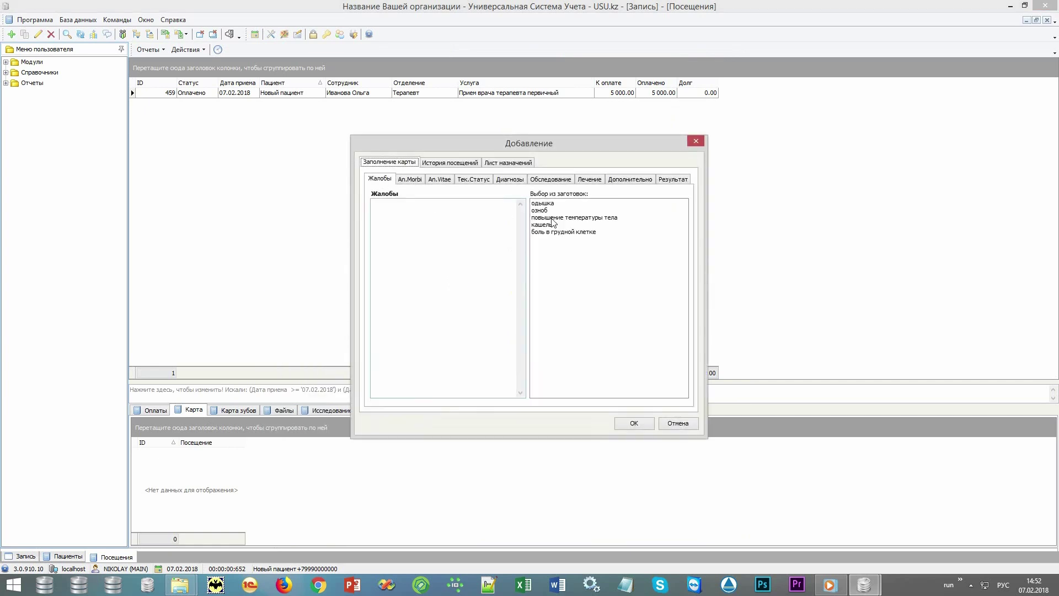
double_click(562, 204)
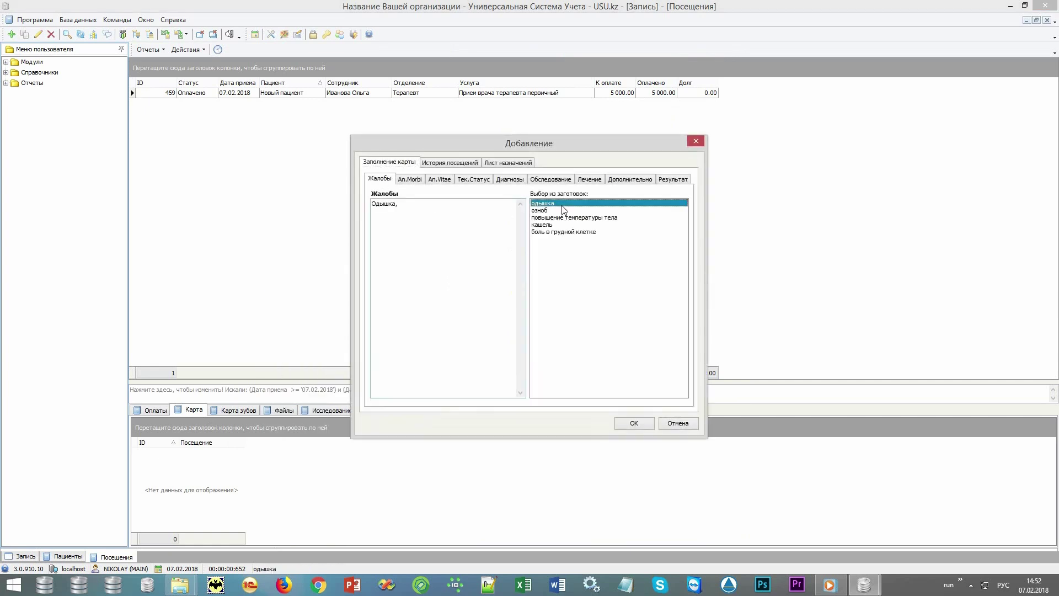
double_click(563, 210)
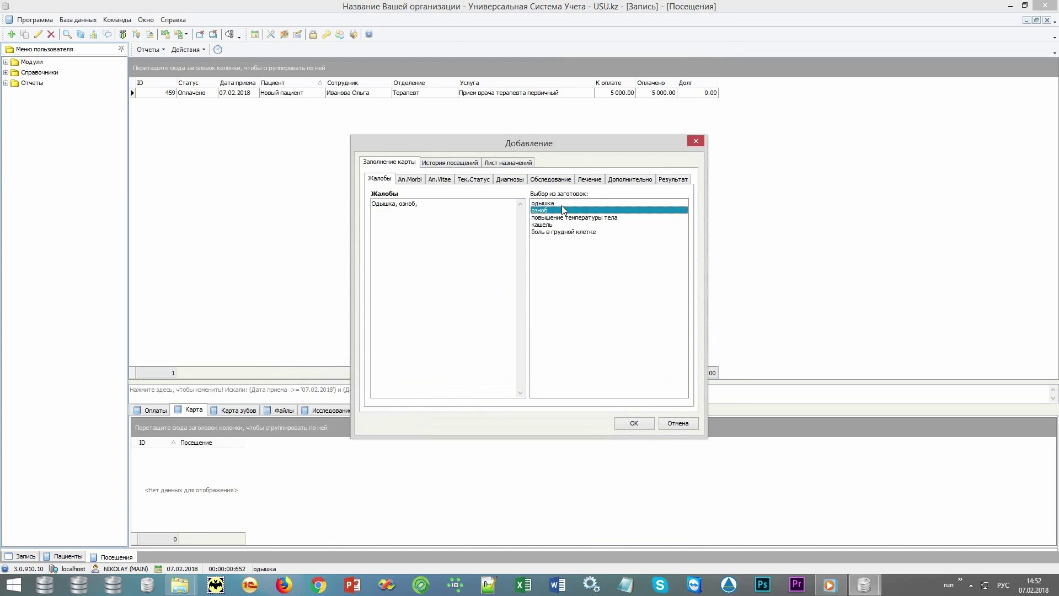
key(Down)
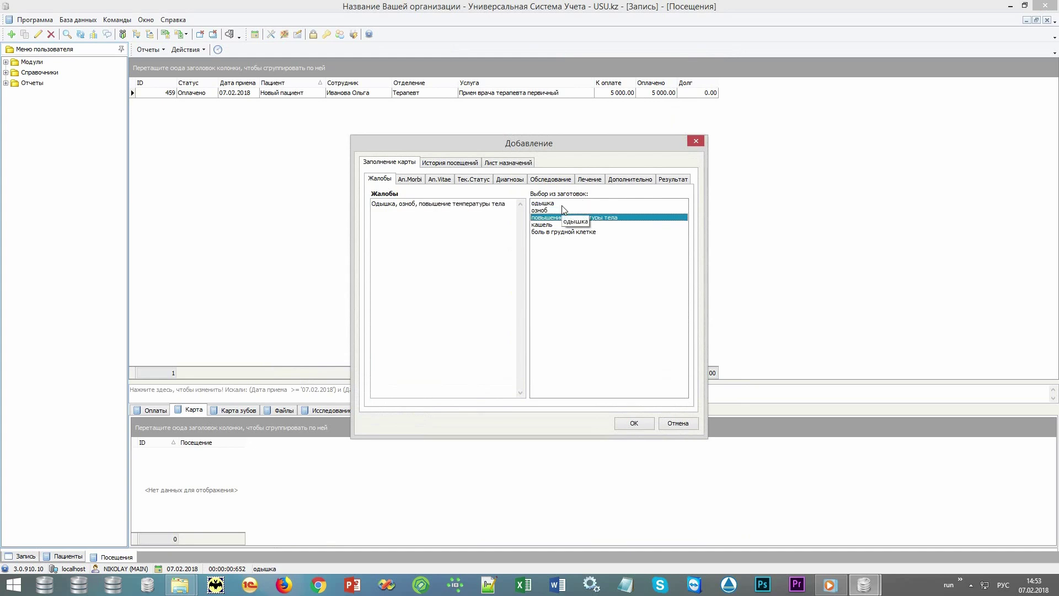
Record illness for 2 days, unburdened family history, and past Болезнь Боткина
click(407, 180)
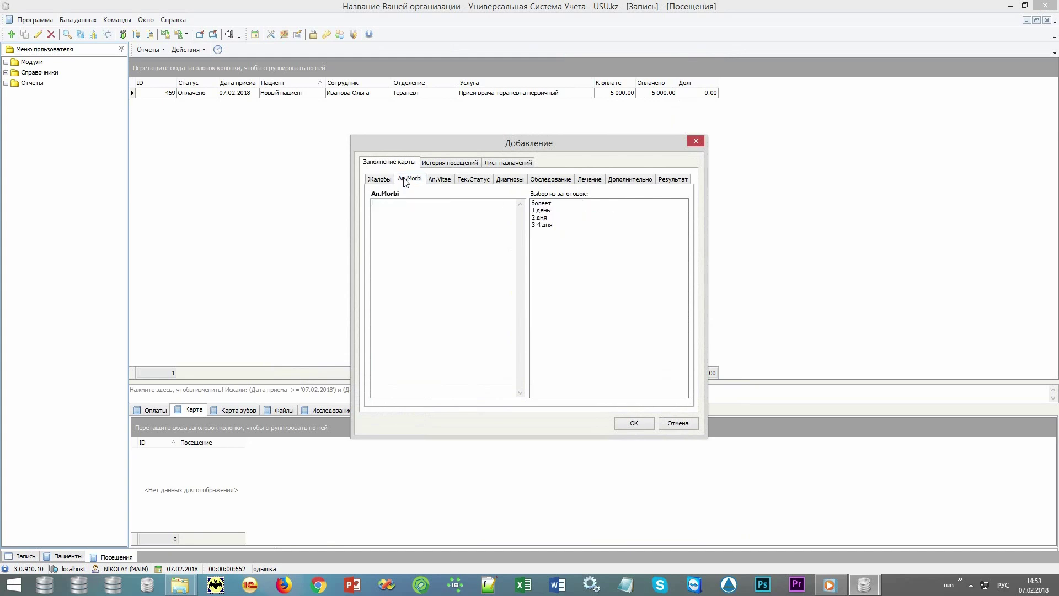
double_click(542, 205)
double_click(546, 217)
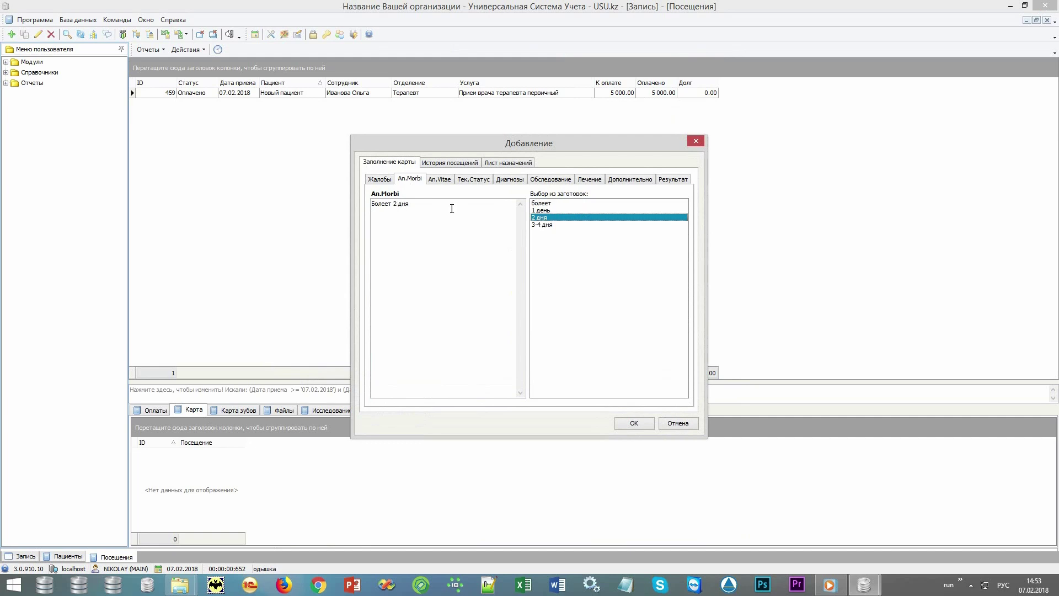
click(447, 181)
double_click(560, 204)
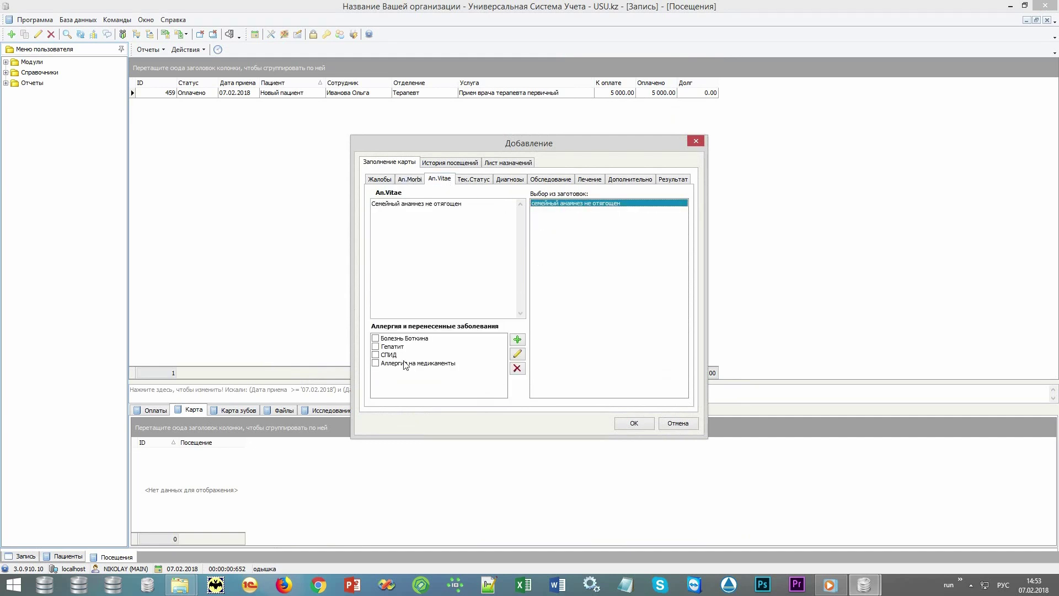
click(377, 339)
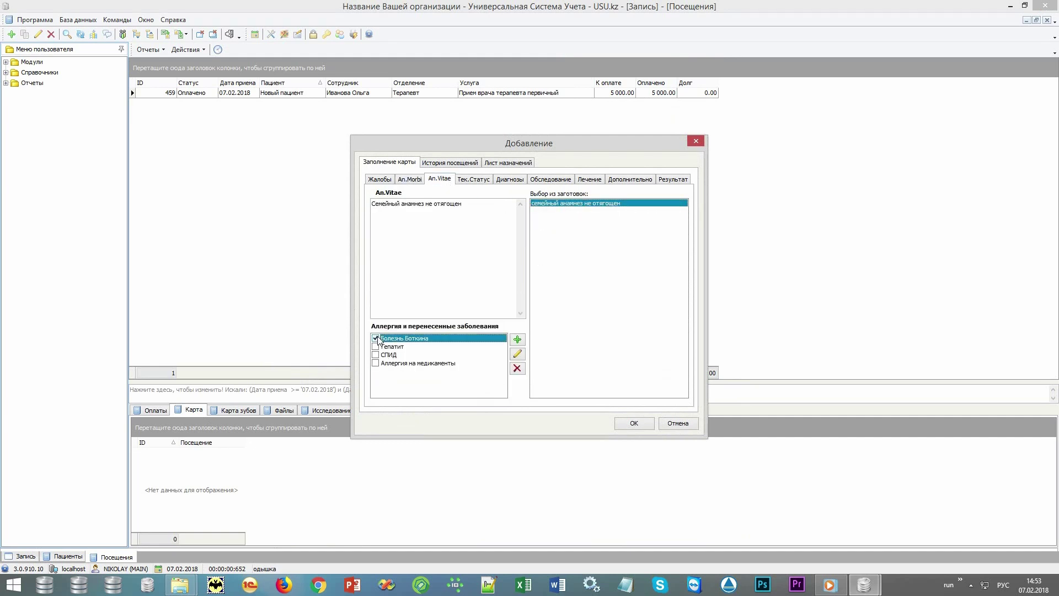
Set the current status to general condition satisfactory
click(471, 179)
double_click(559, 203)
double_click(556, 210)
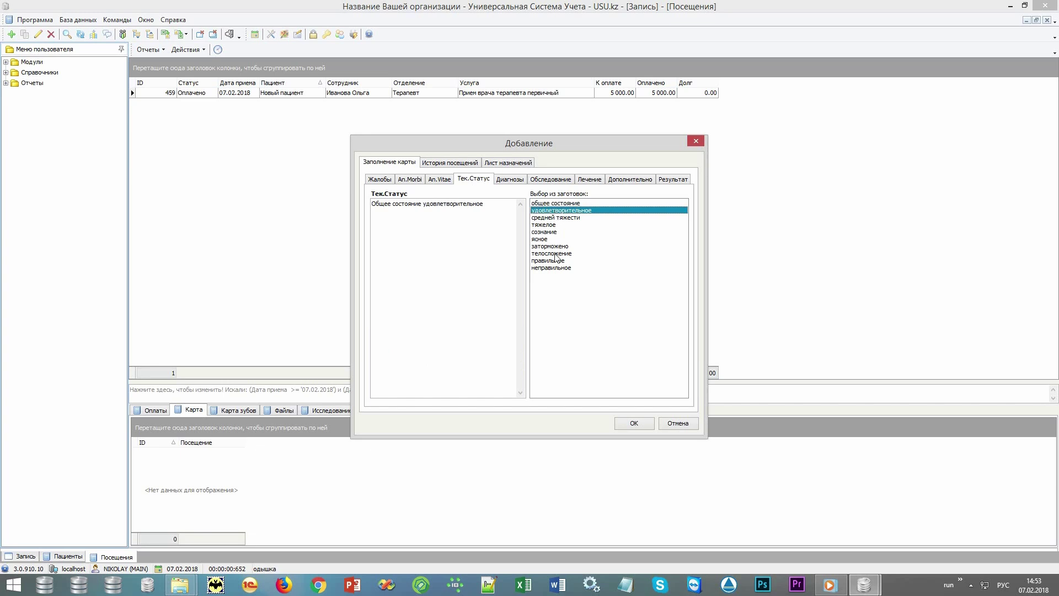
click(509, 179)
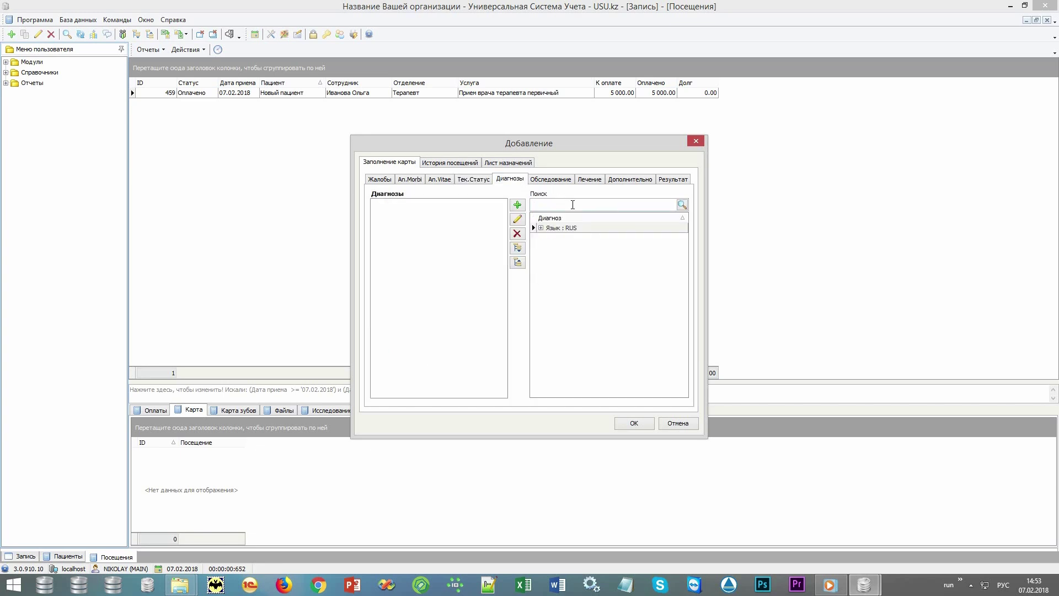
Add O00 Внематочная (эктопическая) беременность as the final diagnosis with protocol 1-15's plans
text(O00)
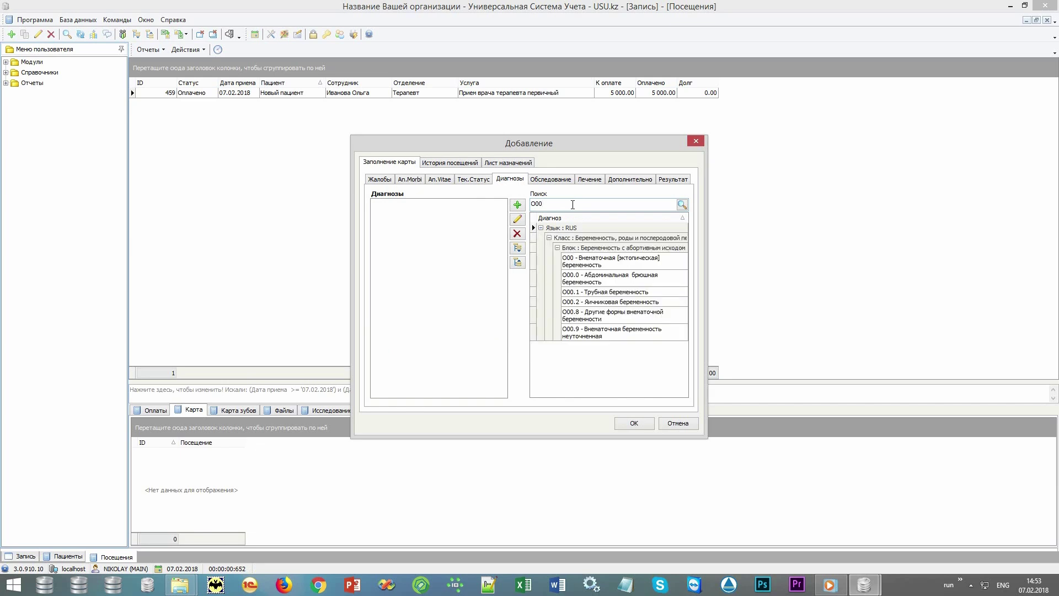
click(669, 267)
double_click(669, 266)
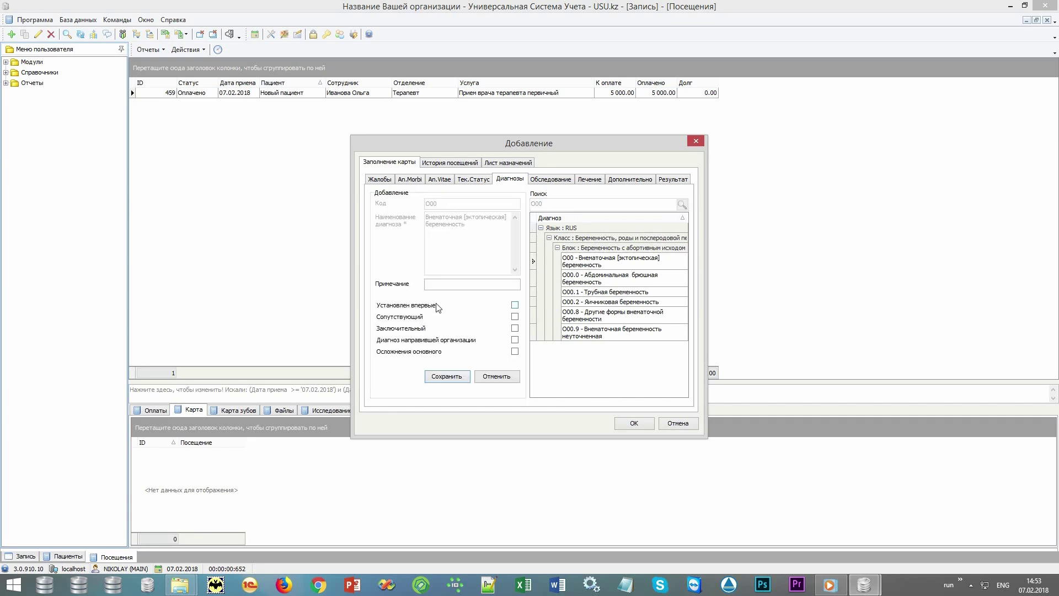
click(434, 330)
click(446, 378)
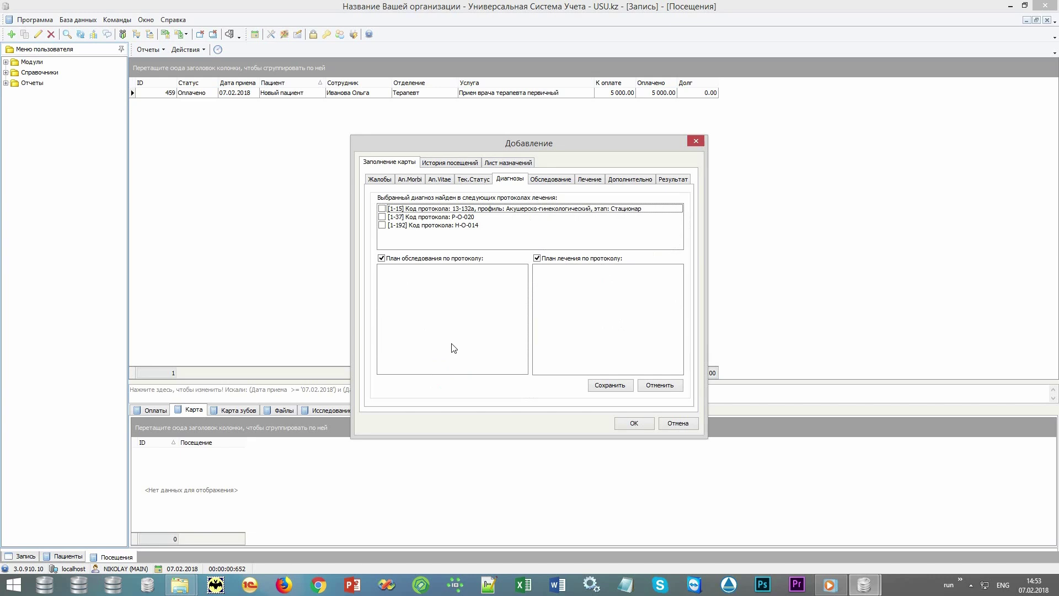
click(432, 217)
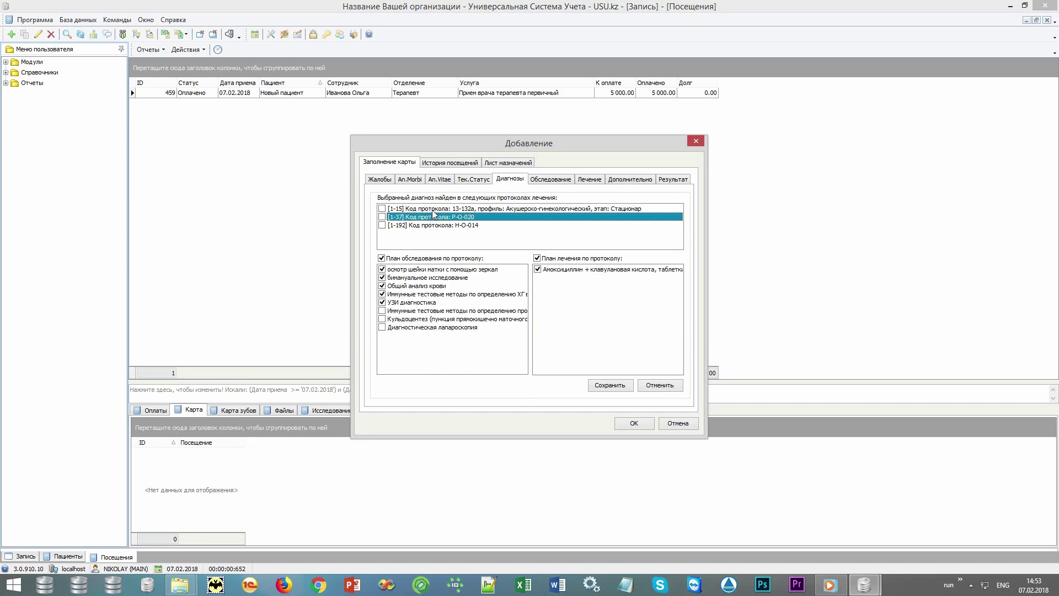
click(432, 210)
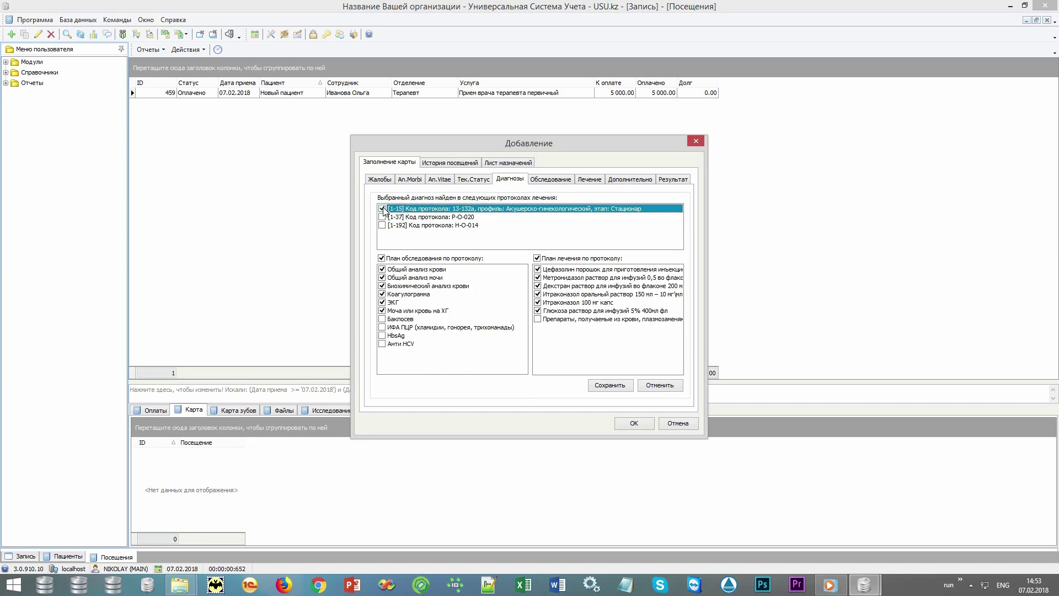
click(610, 386)
Add Бакпосев, ИФА ПЦР and УЗИ печени (linked to O00) to the examination plan
click(553, 180)
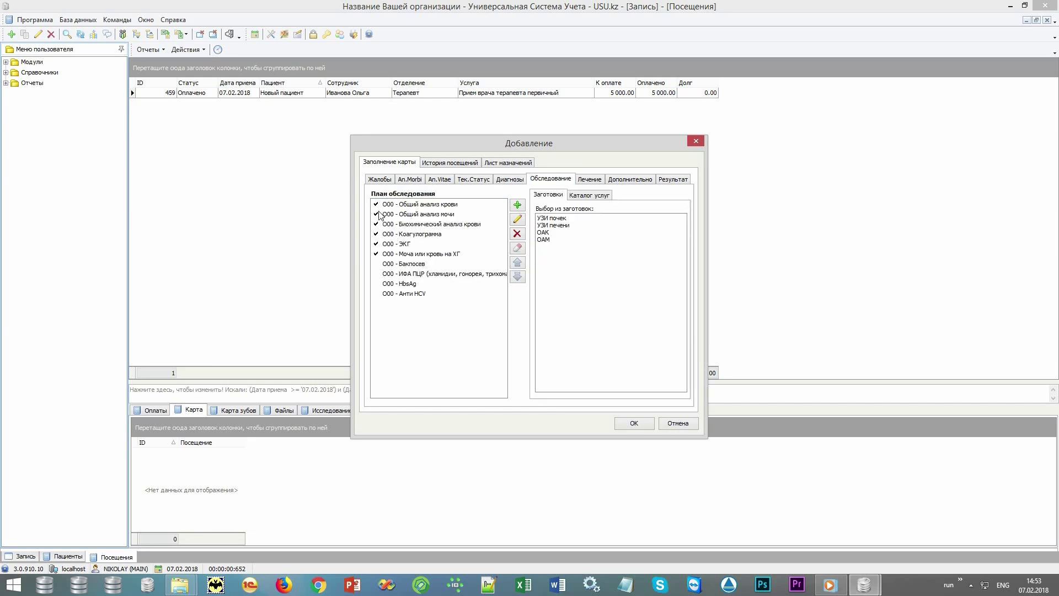
click(377, 261)
click(408, 267)
click(410, 274)
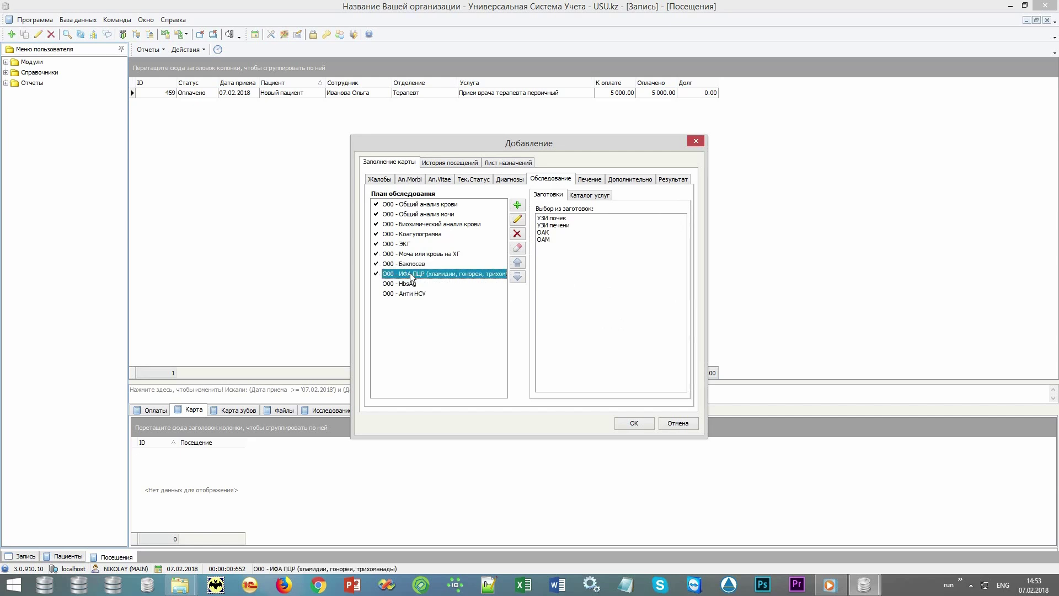
double_click(561, 226)
click(473, 227)
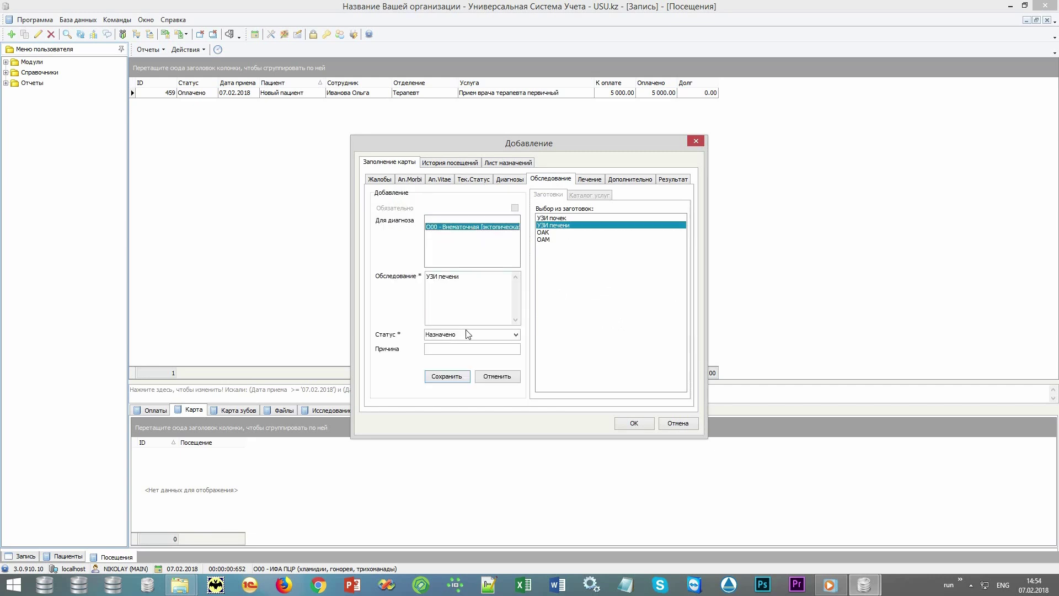
click(446, 376)
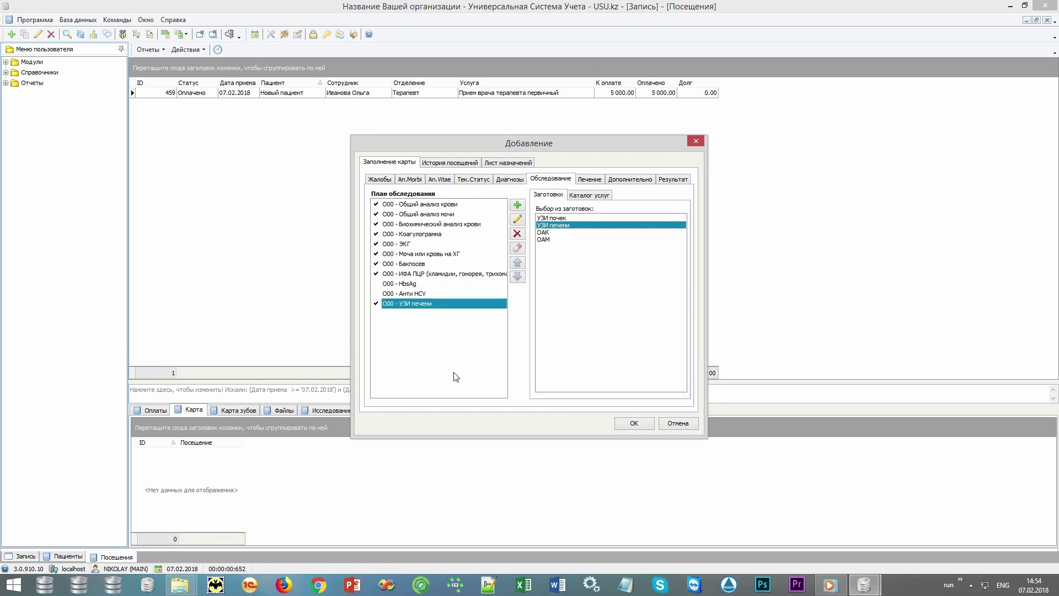
Set Биохимический анализ крови to Не назначено and save the visit card
click(425, 225)
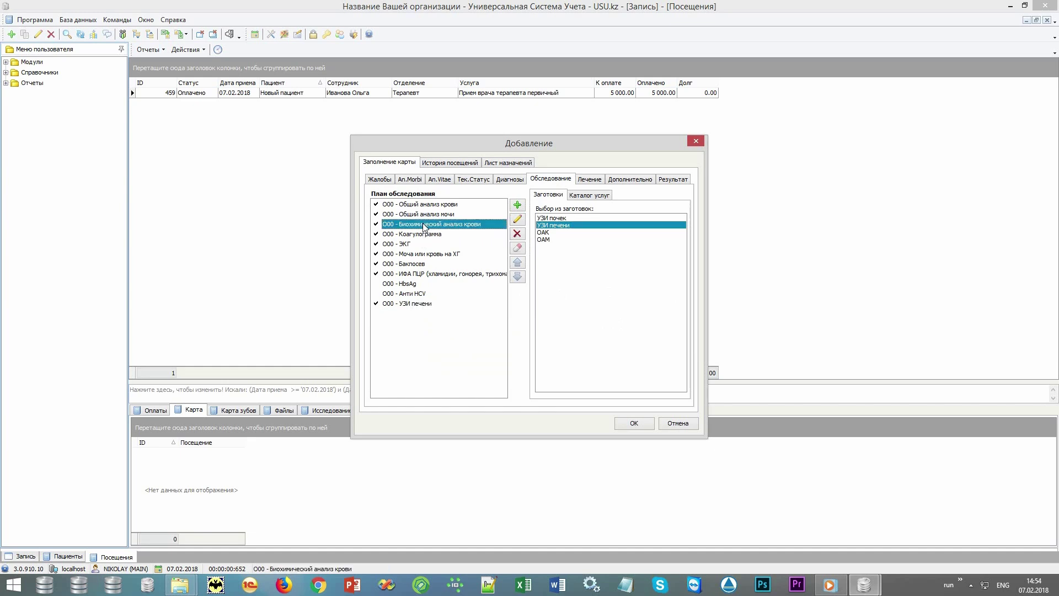
double_click(424, 225)
click(515, 335)
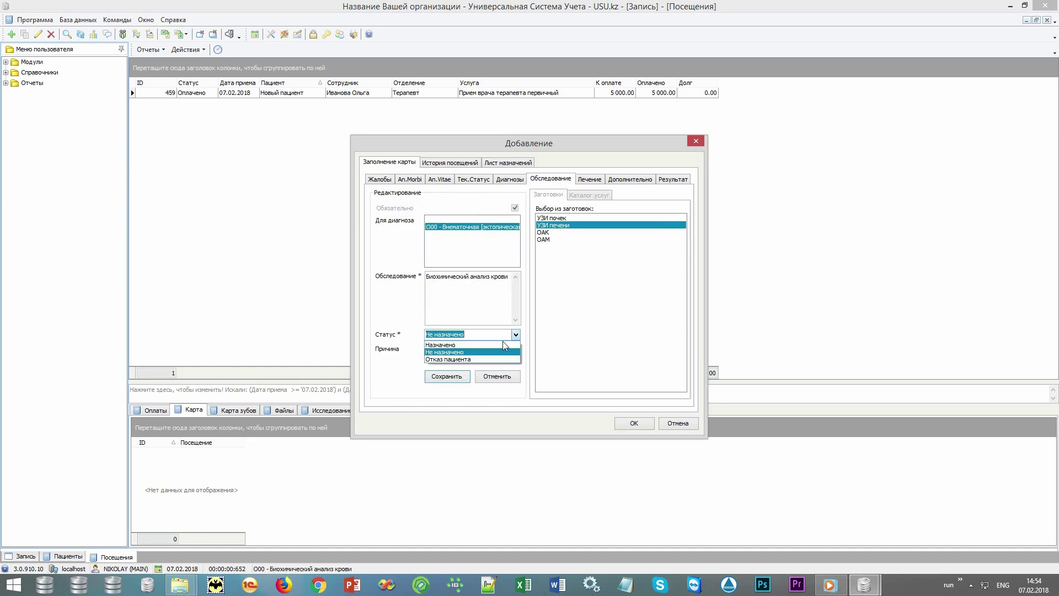
click(477, 354)
click(472, 349)
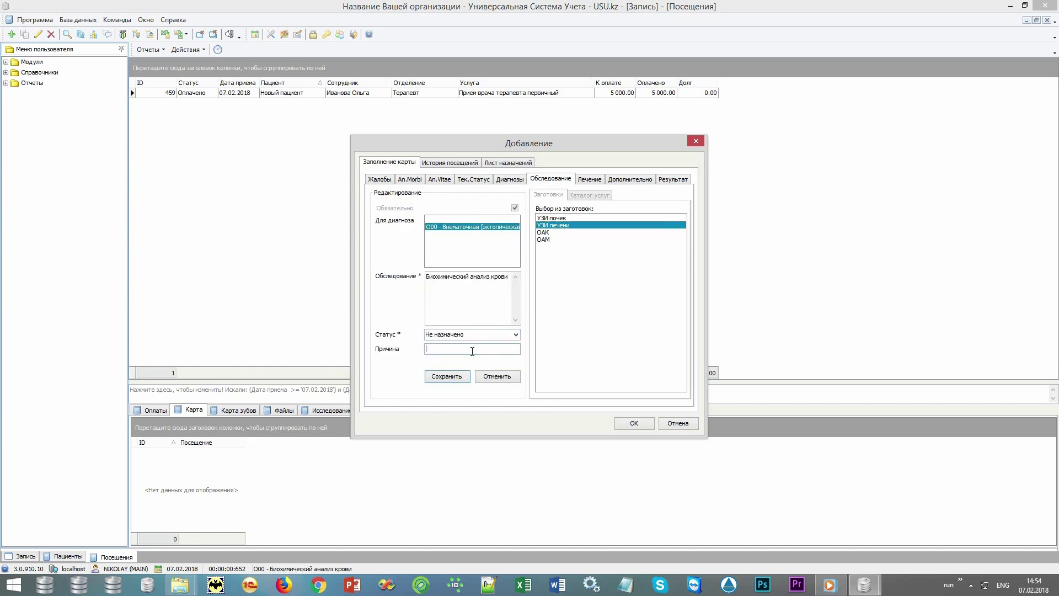
click(447, 377)
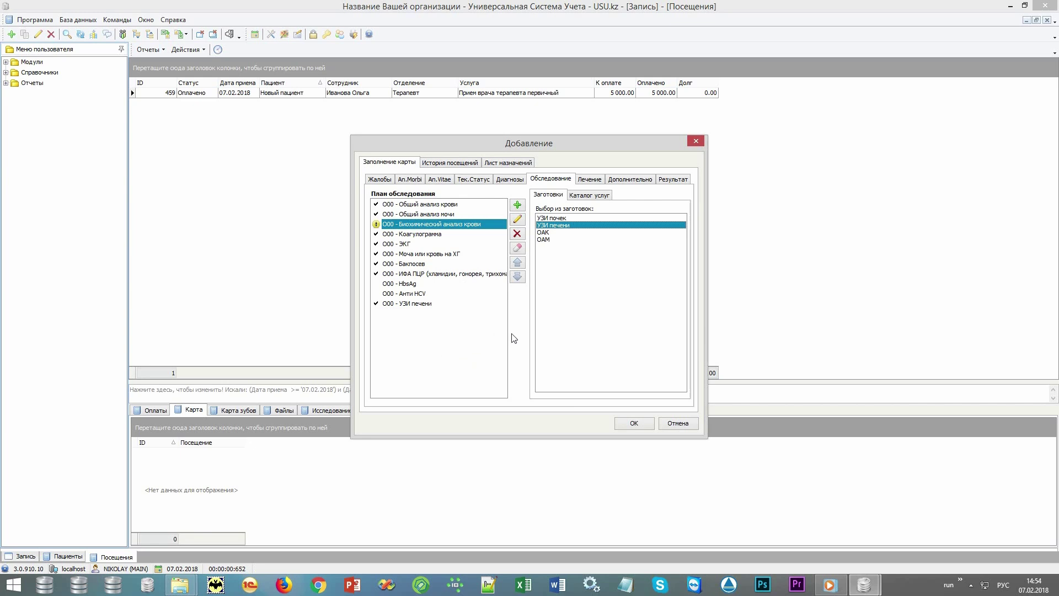
click(588, 180)
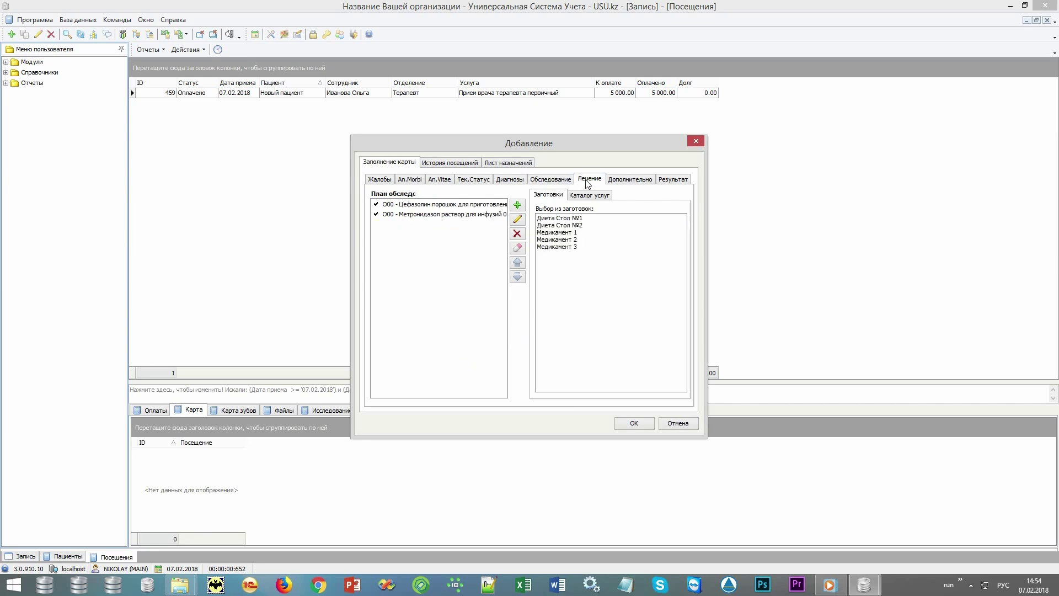
click(634, 423)
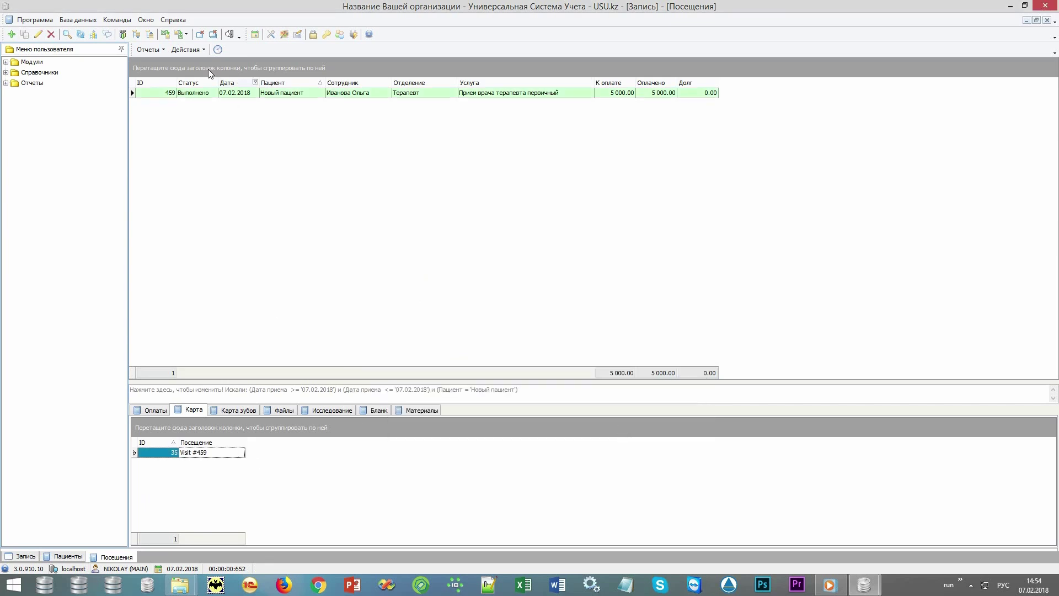
Generate the Бланк посещения report, scroll back to its top, and close the preview
click(154, 51)
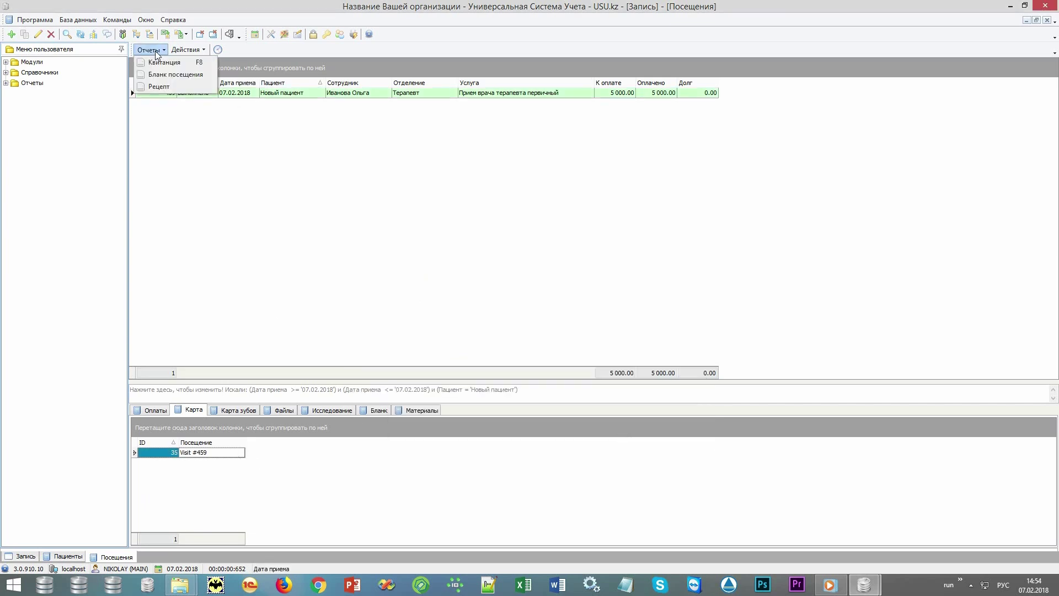
click(190, 74)
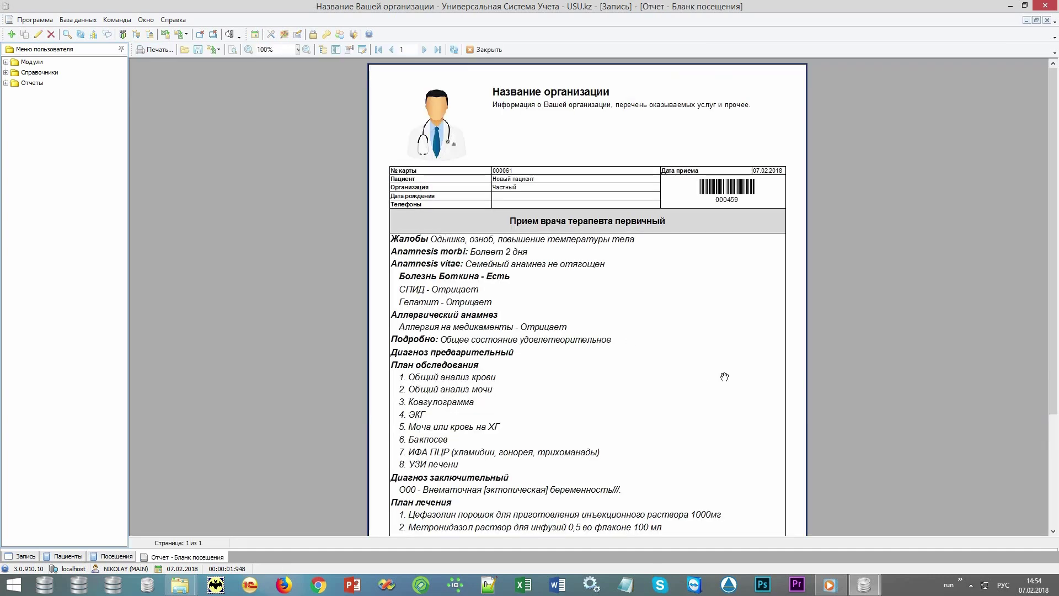
drag(712, 438, 718, 305)
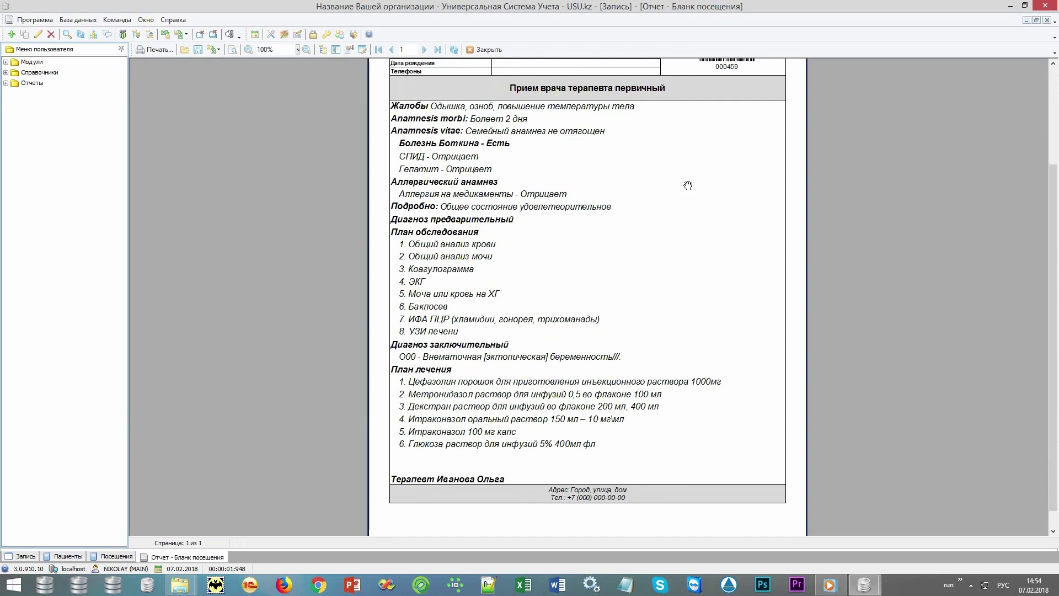
drag(683, 160, 695, 349)
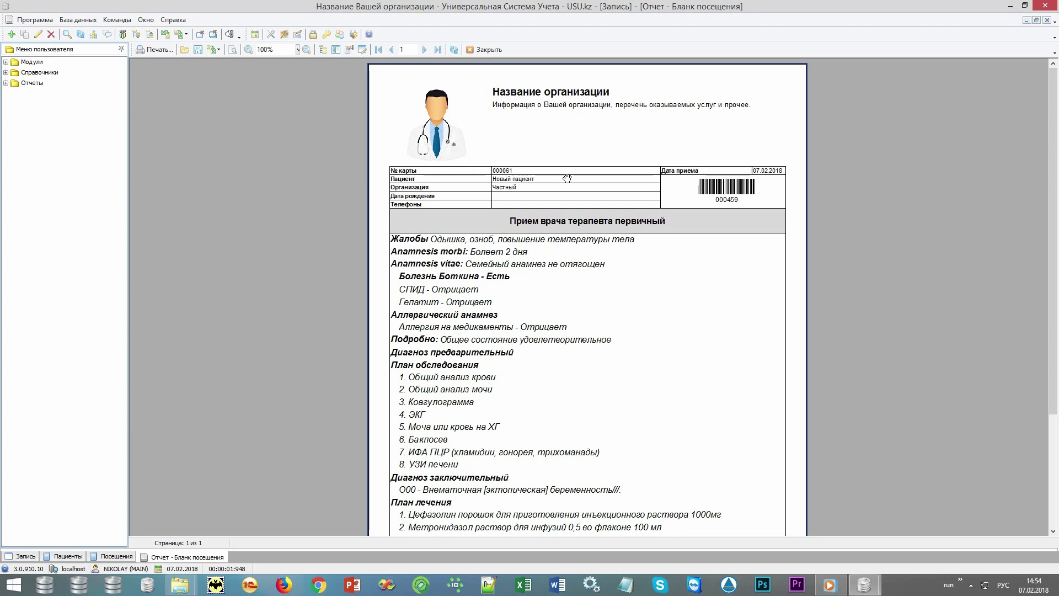
click(493, 50)
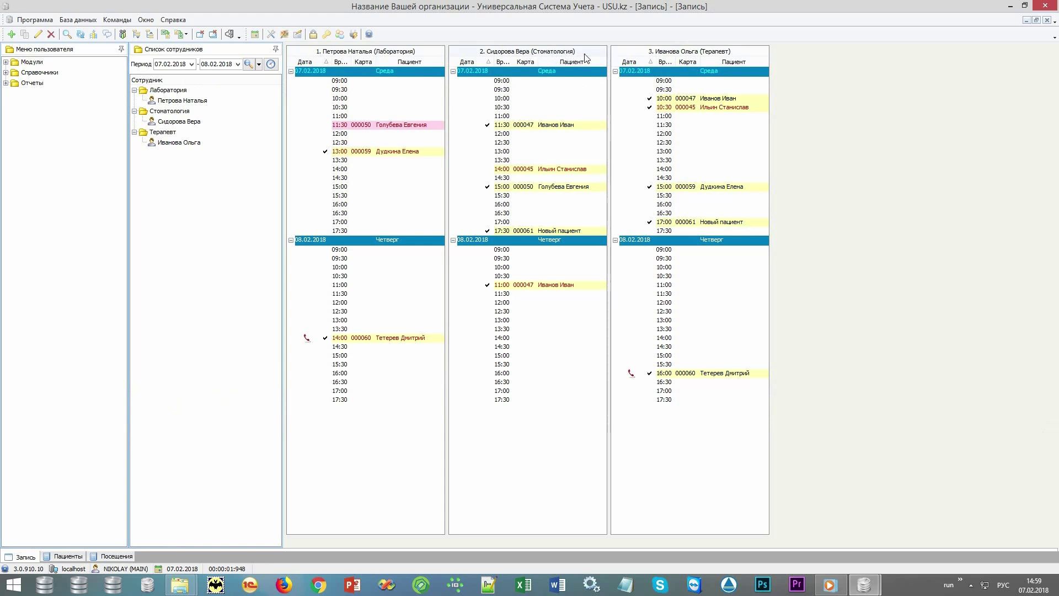
Open the context menu of Новый пациент's 17:30 dentistry appointment
mouse_move(554, 235)
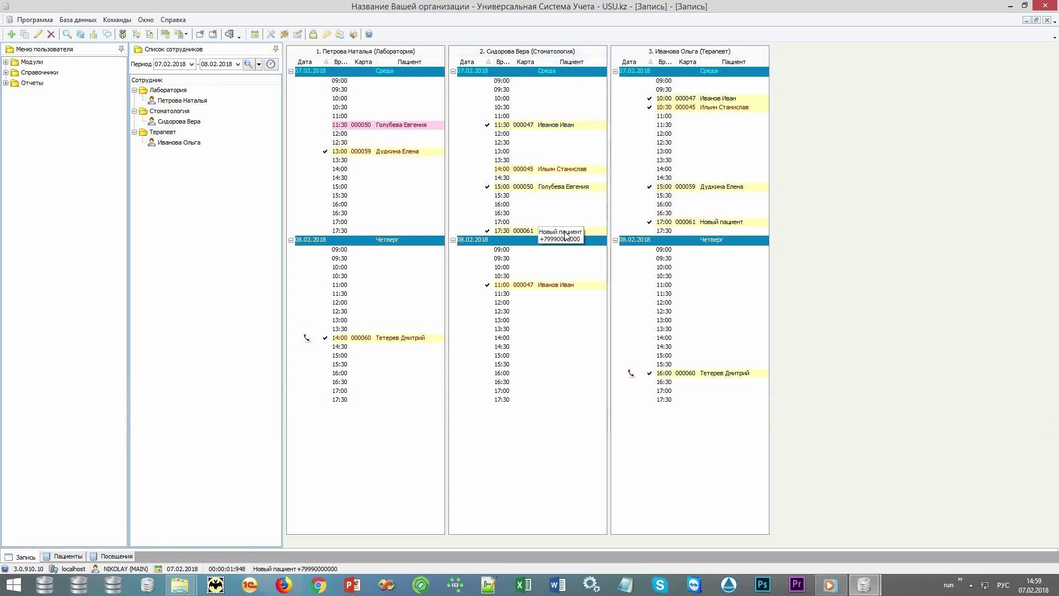
right_click(566, 233)
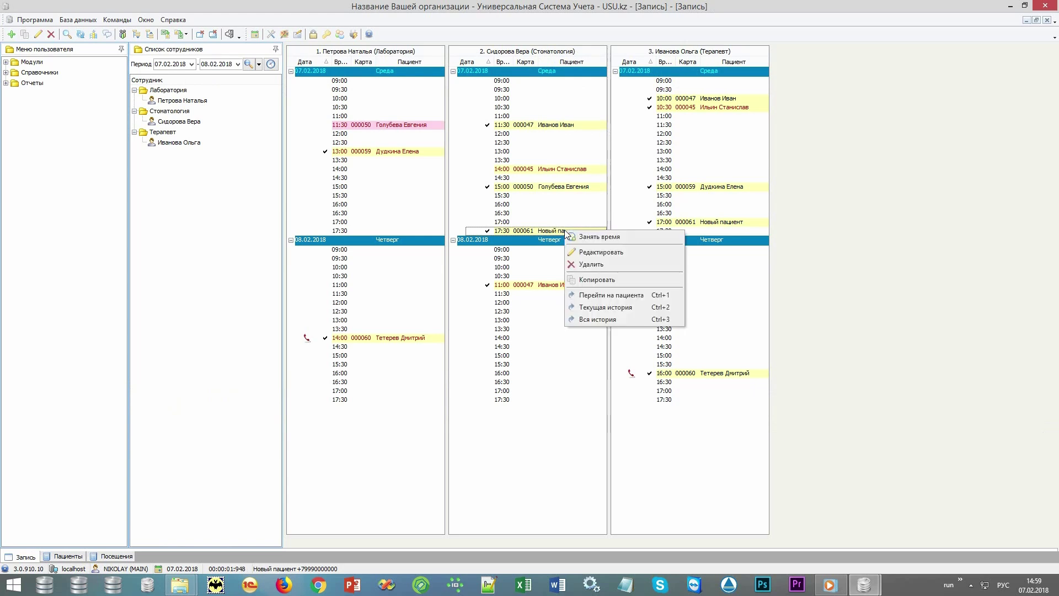
In visit 460's tooth chart, set tooth 26 to Кариес, then view the empty treatment plan
click(595, 307)
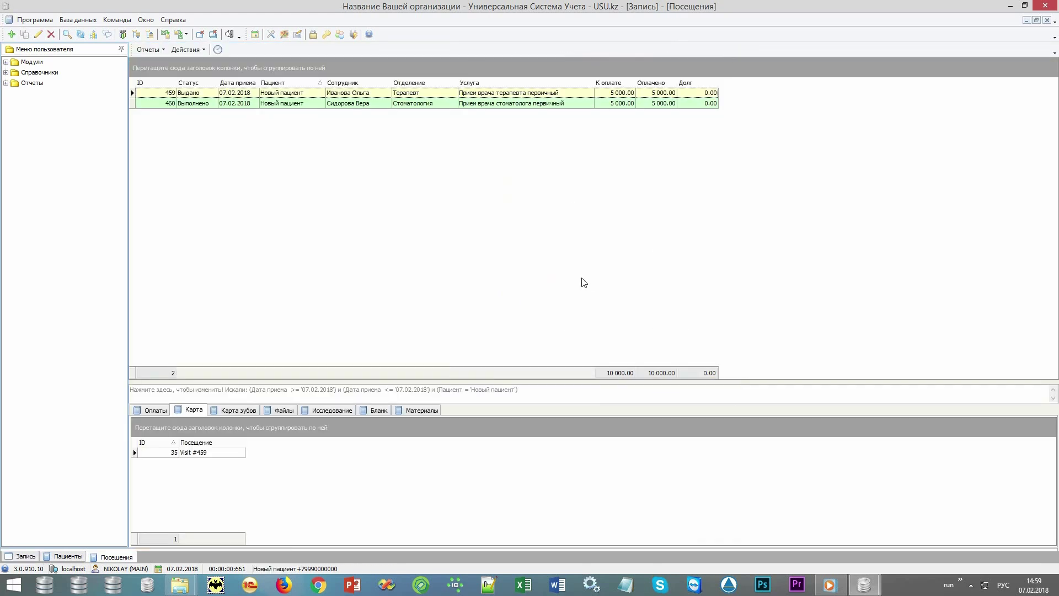
click(555, 105)
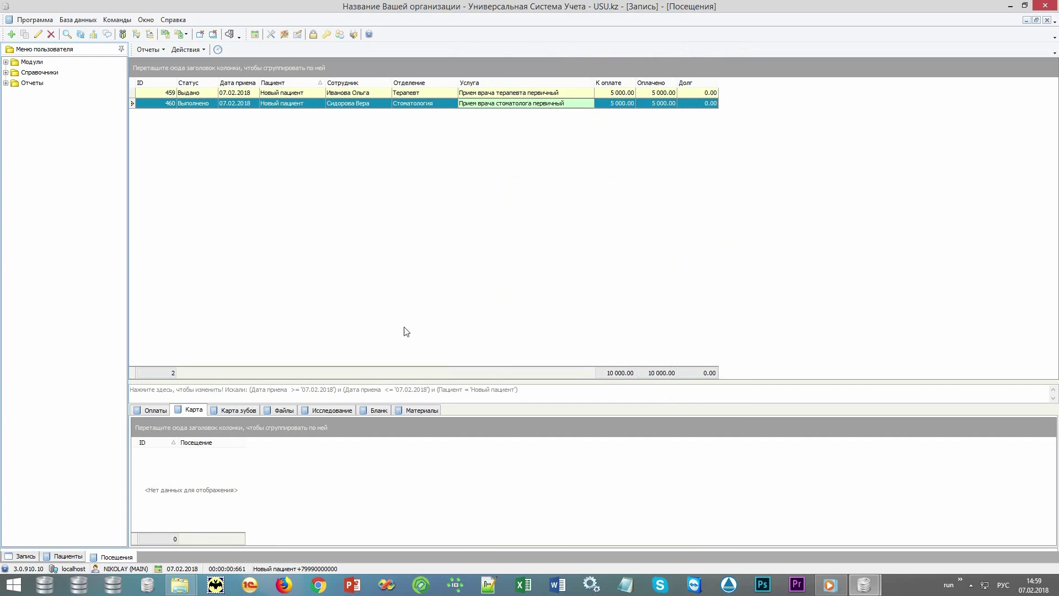
click(248, 410)
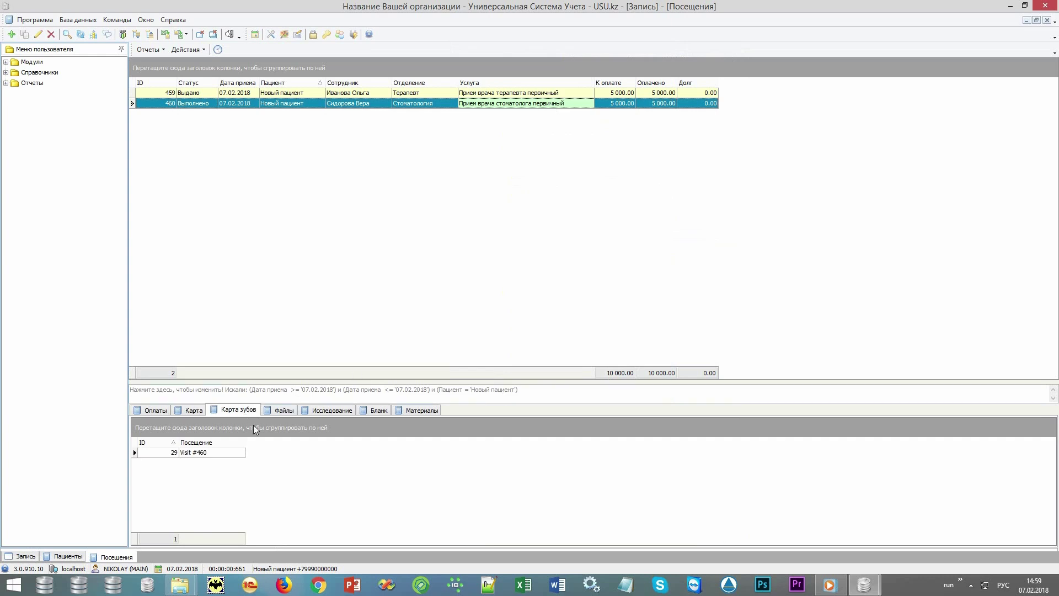
double_click(234, 452)
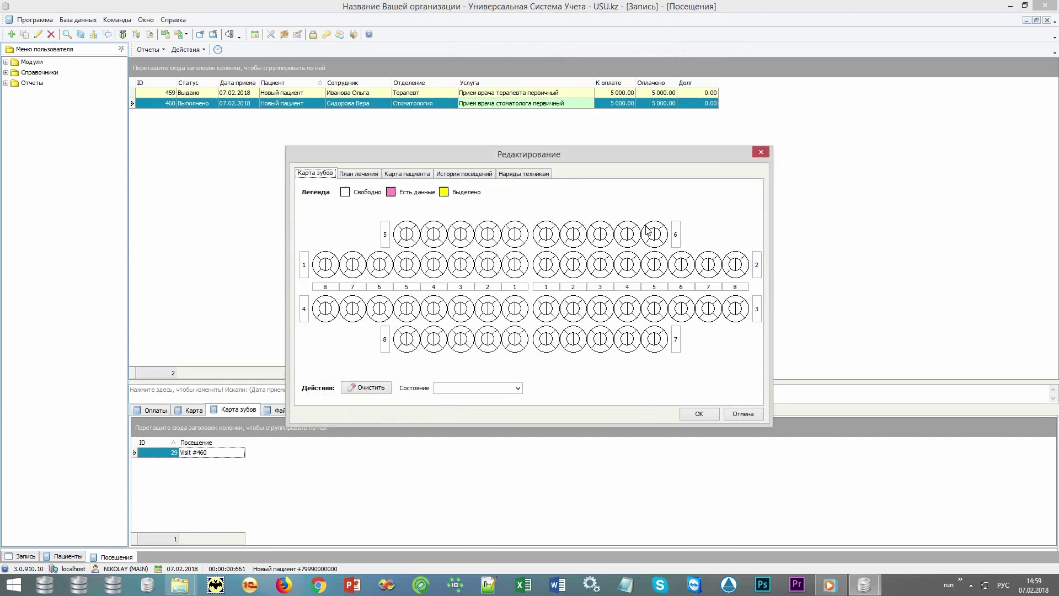
click(683, 272)
click(518, 388)
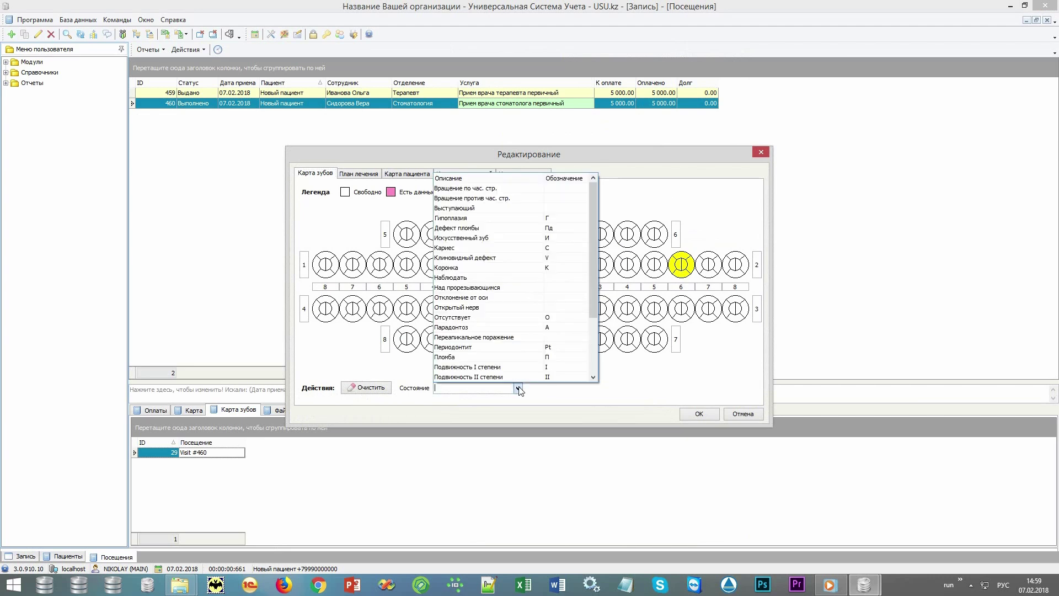
click(549, 248)
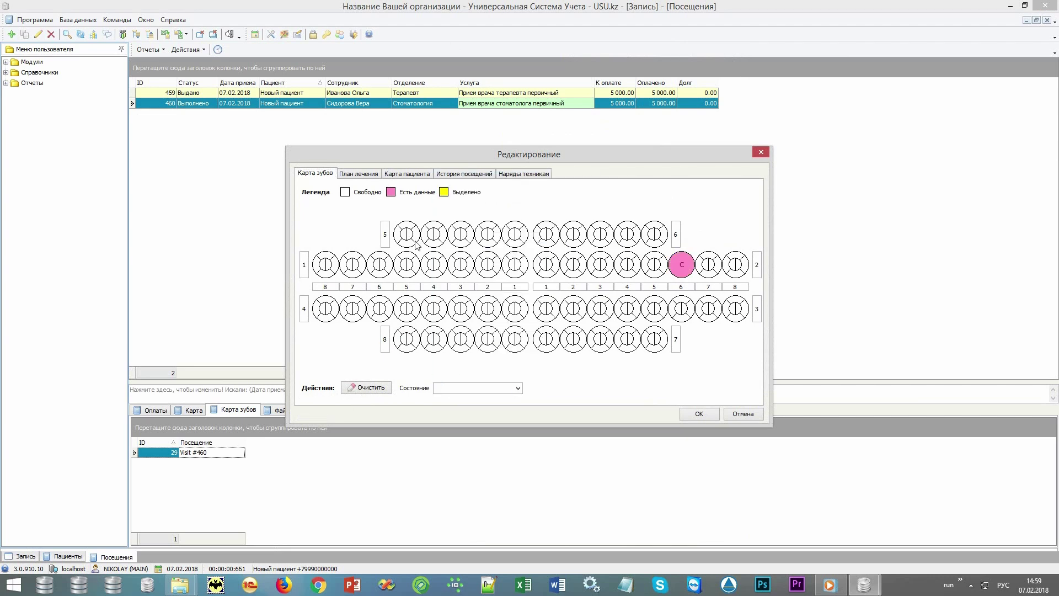
click(364, 175)
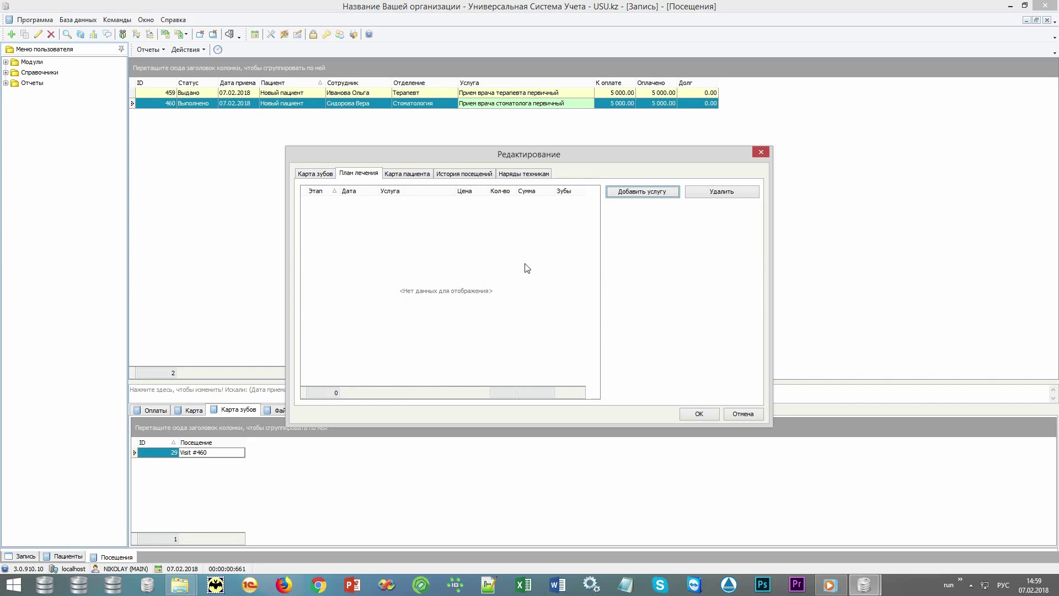
Add the Поверхностный кариес diagnosis for tooth 26 on the patient card
click(415, 175)
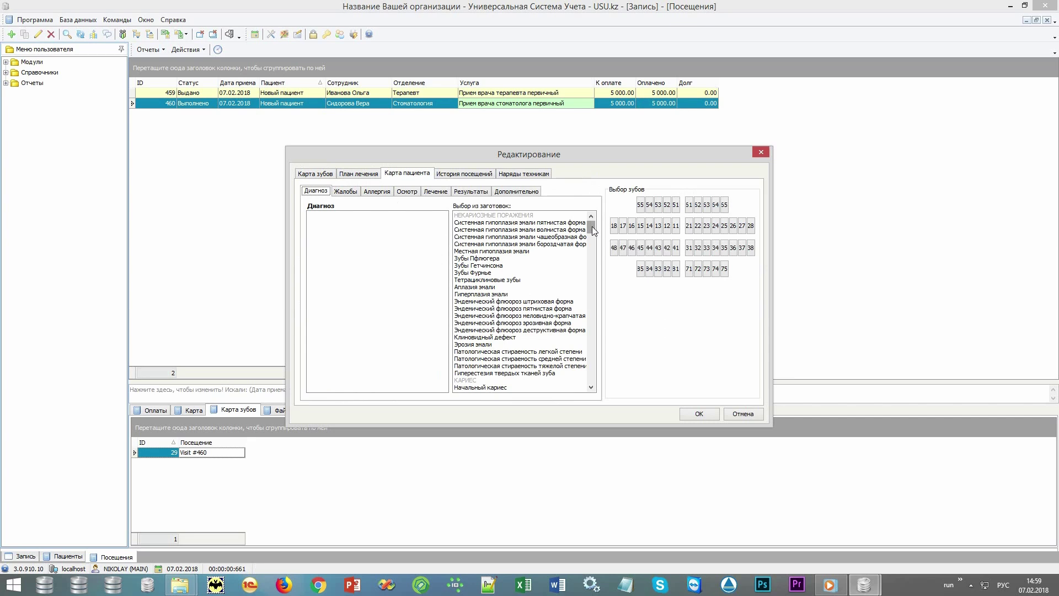
drag(591, 226, 593, 238)
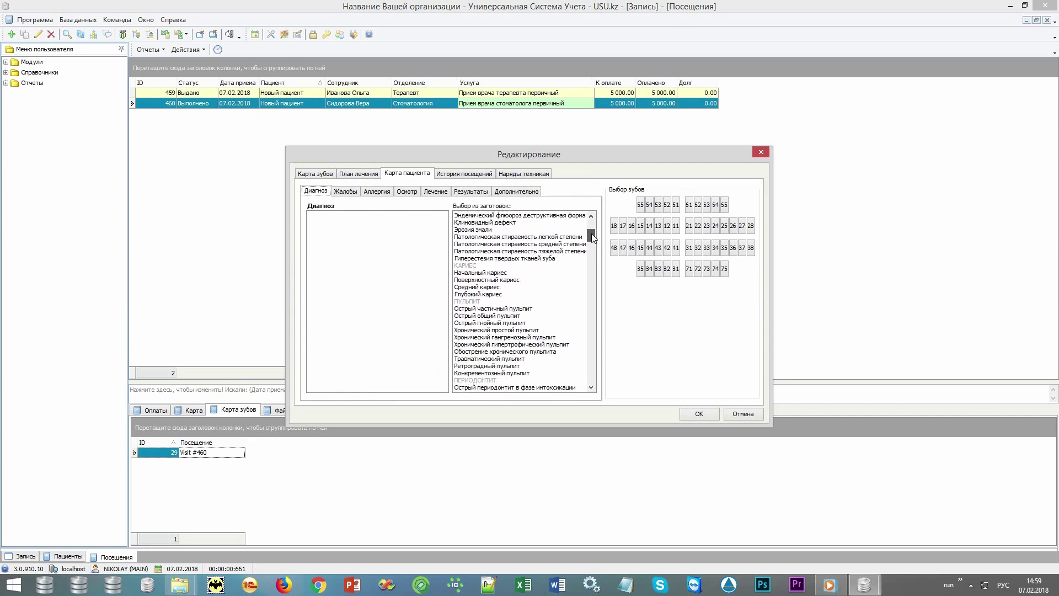
click(732, 225)
click(492, 281)
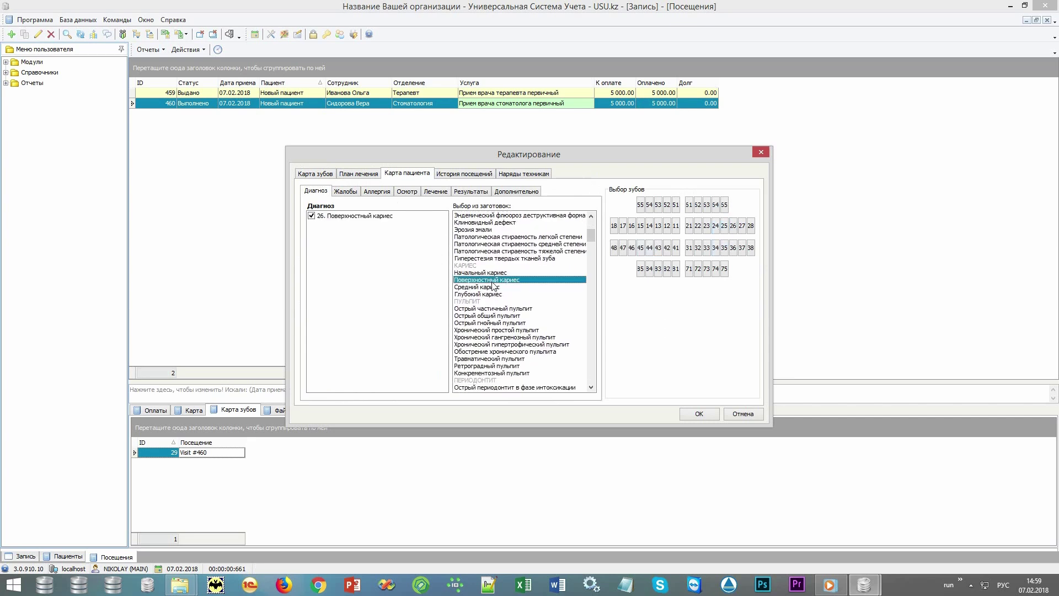
Record tooth 26 pain from sweet, sour and salty irritants, lasting 2 days
click(346, 190)
drag(591, 232, 593, 237)
click(733, 226)
click(540, 246)
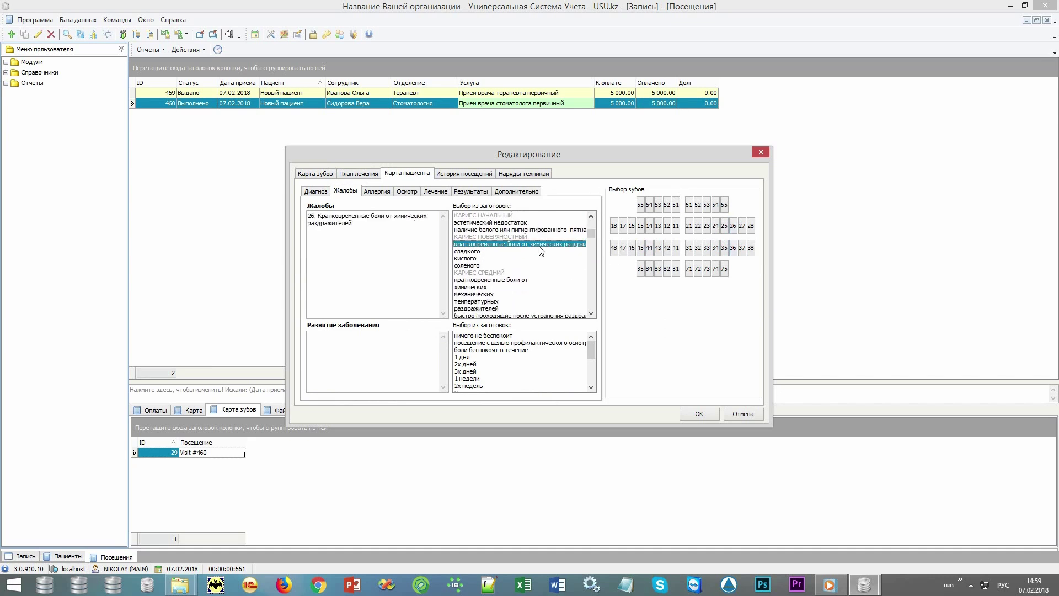
key(Down)
key(Down)
key(Down)
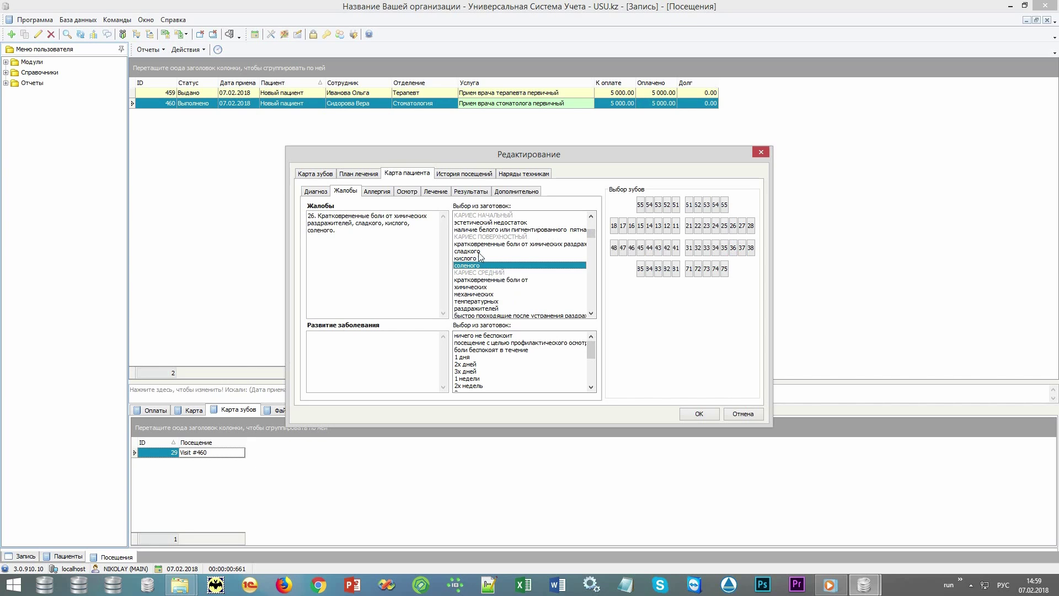
click(481, 350)
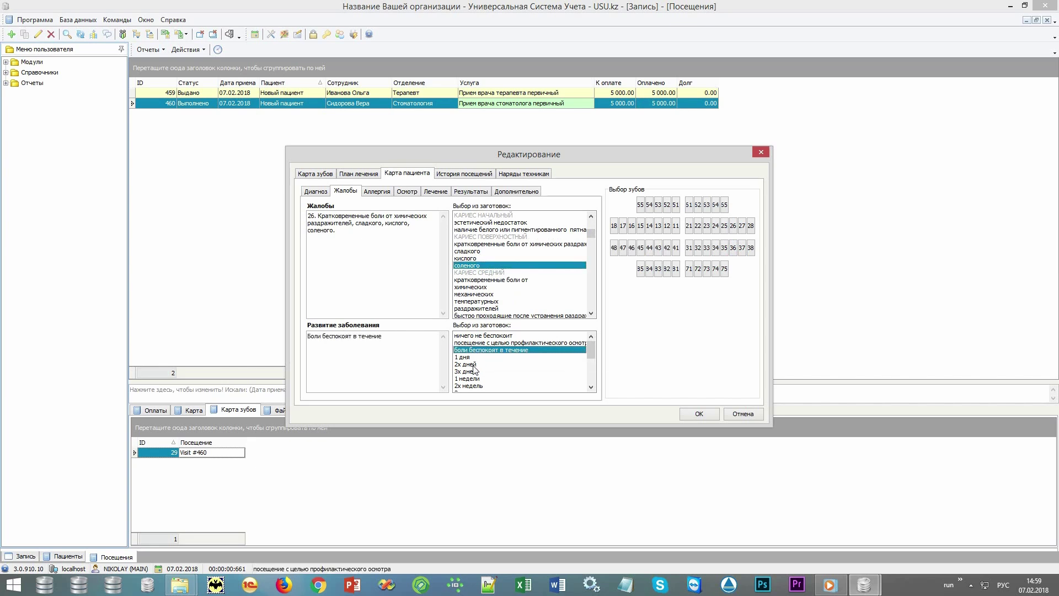
click(473, 364)
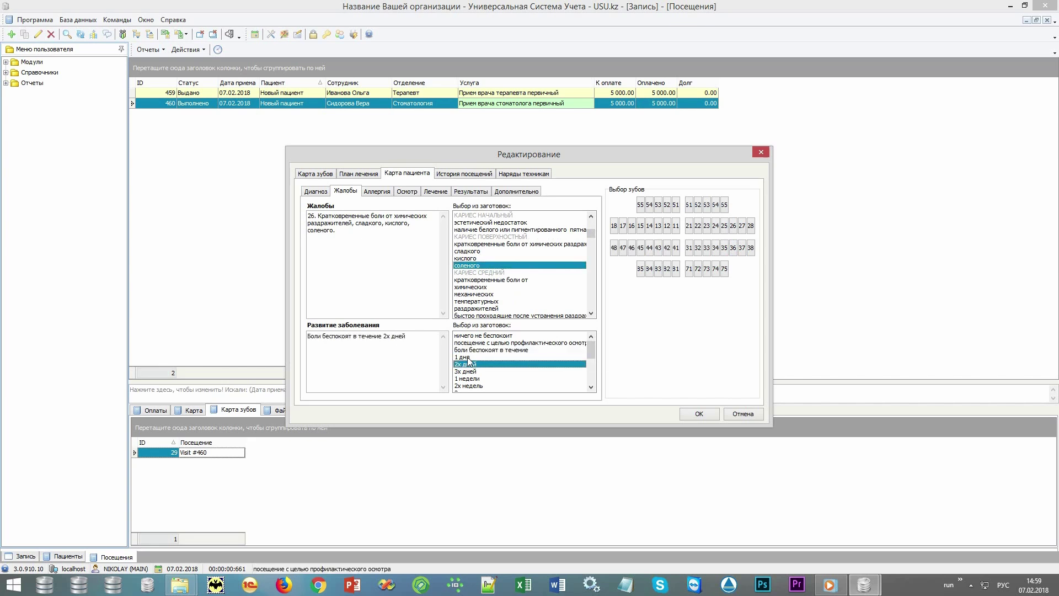
Note an unremarkable allergy history and denied concomitant diseases
click(377, 193)
click(472, 215)
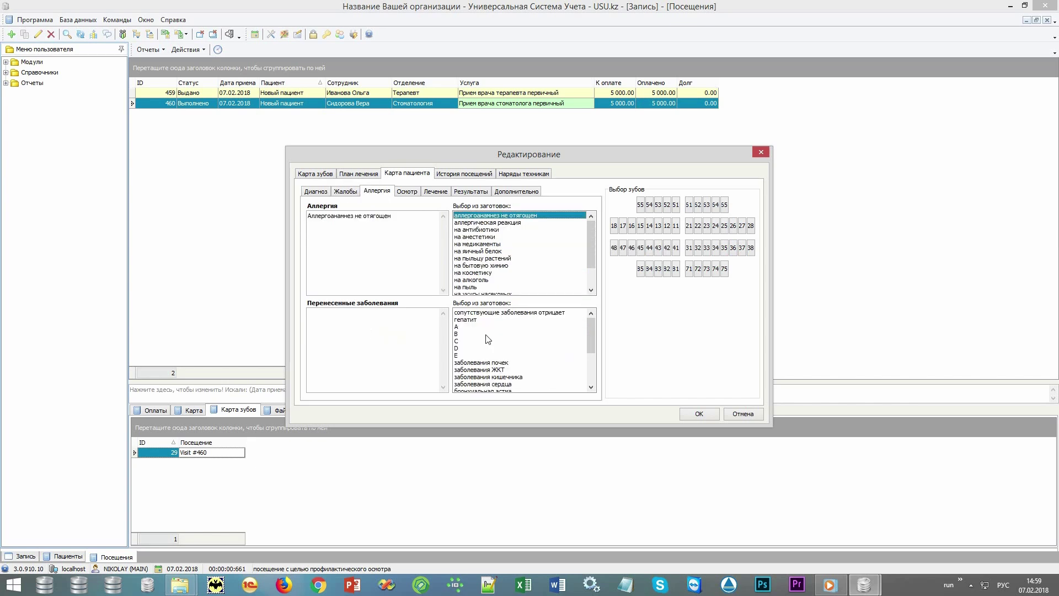
click(490, 313)
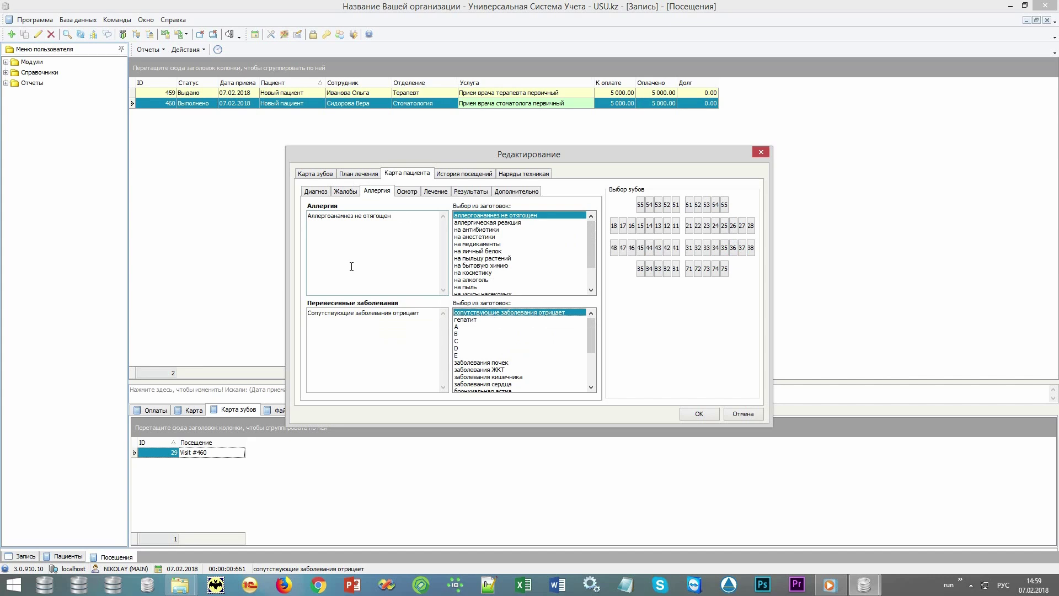
Review the stored X-ray images and technician orders, then save and close the visit
click(473, 176)
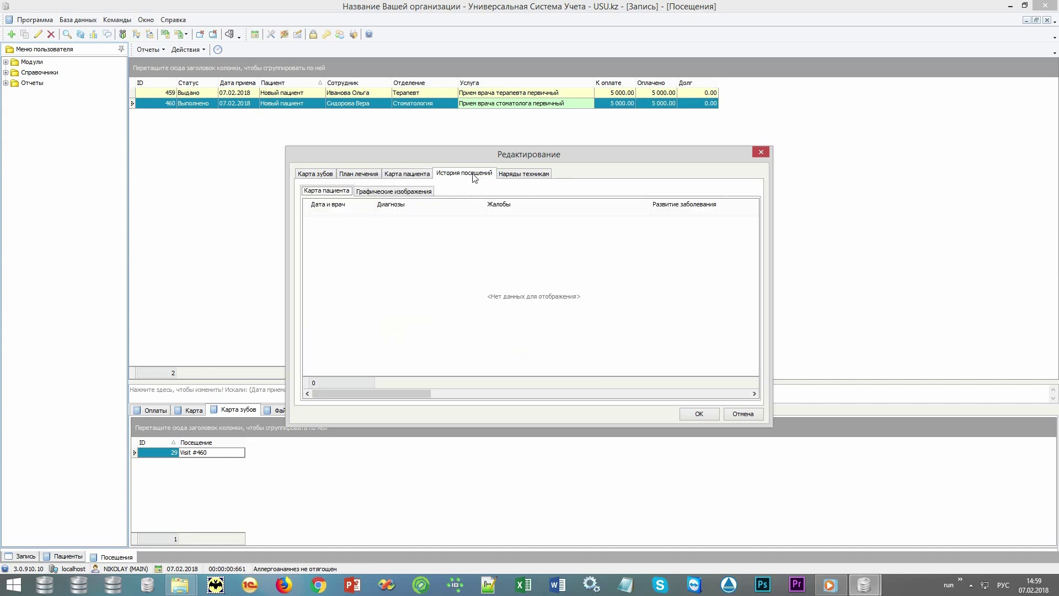
click(414, 192)
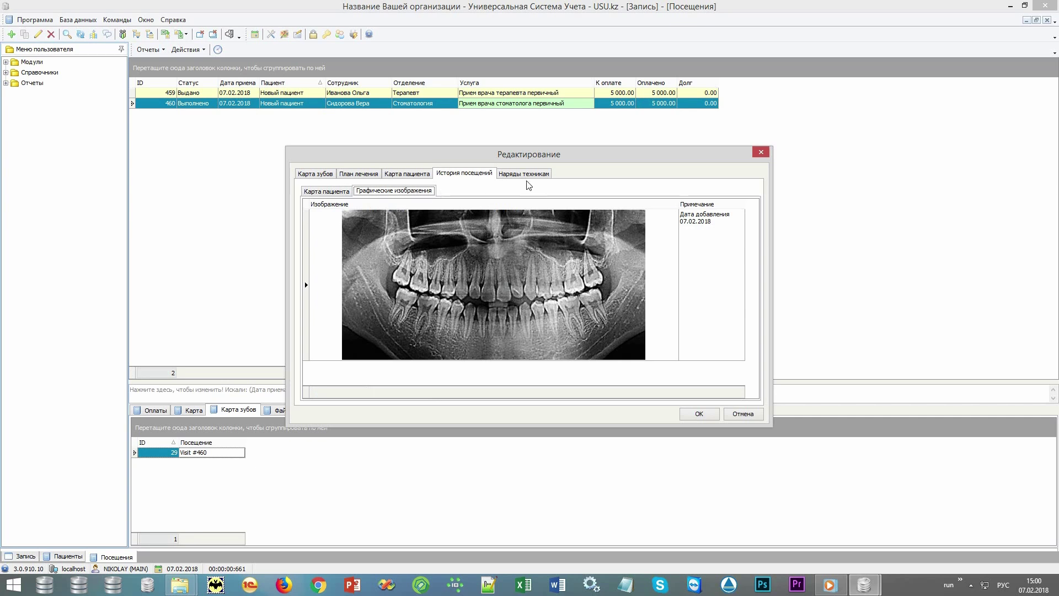
click(530, 174)
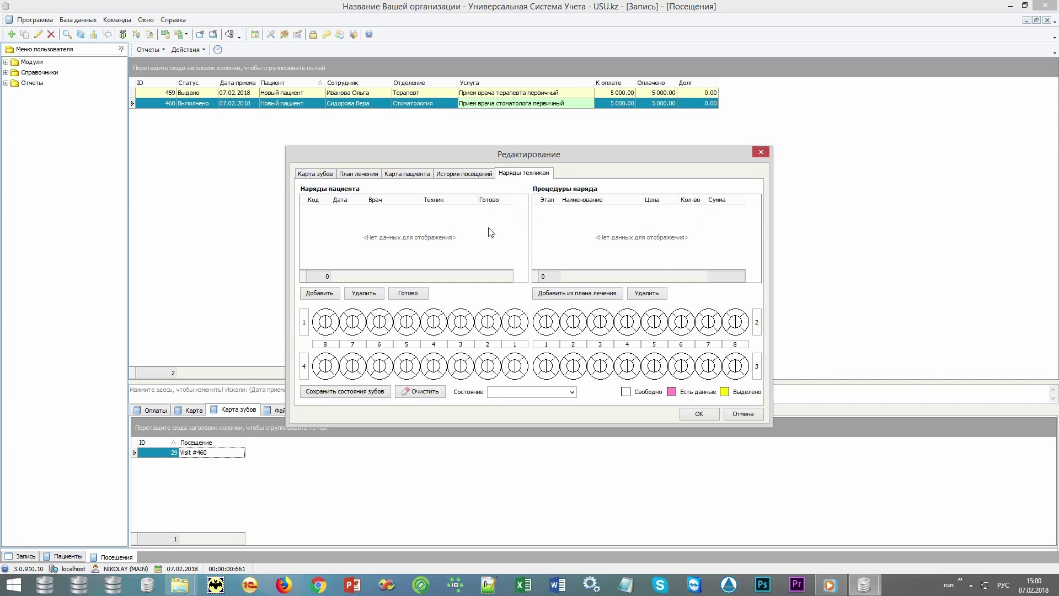
click(700, 414)
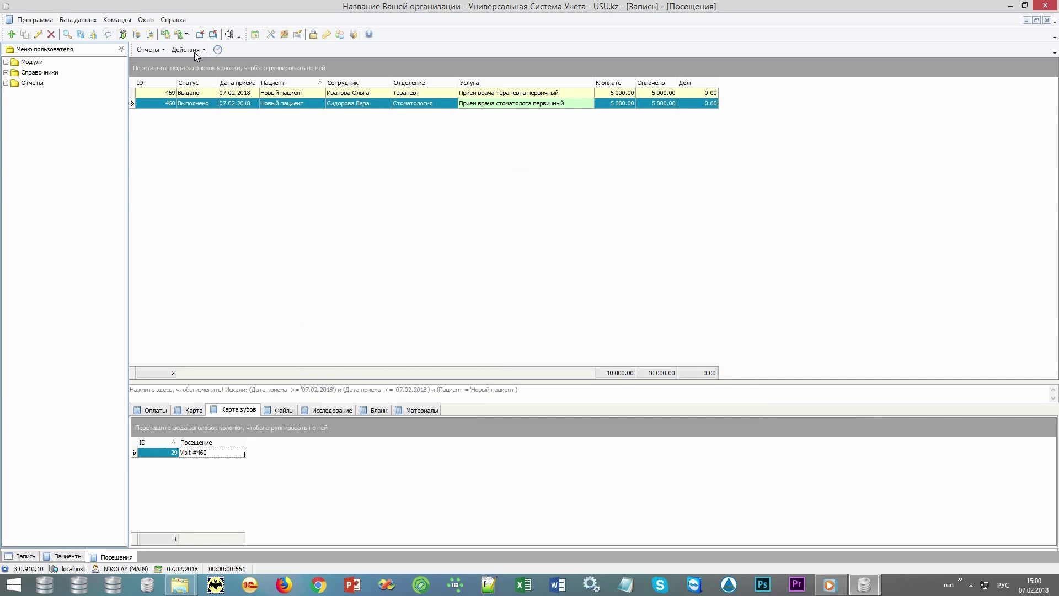
Look over the Отчеты list and the visit's attached Файлы
click(153, 50)
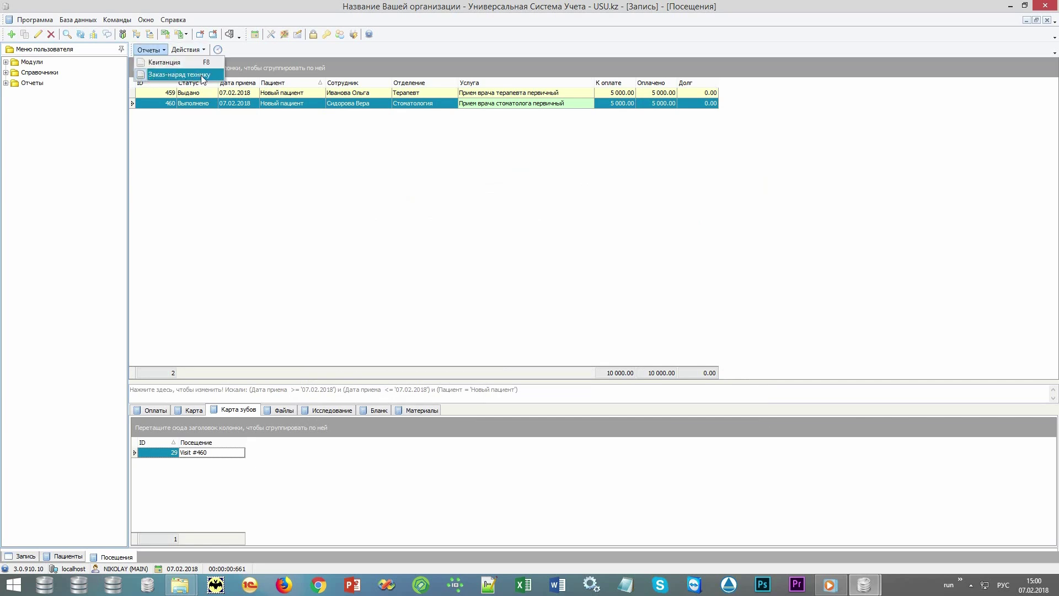
click(287, 411)
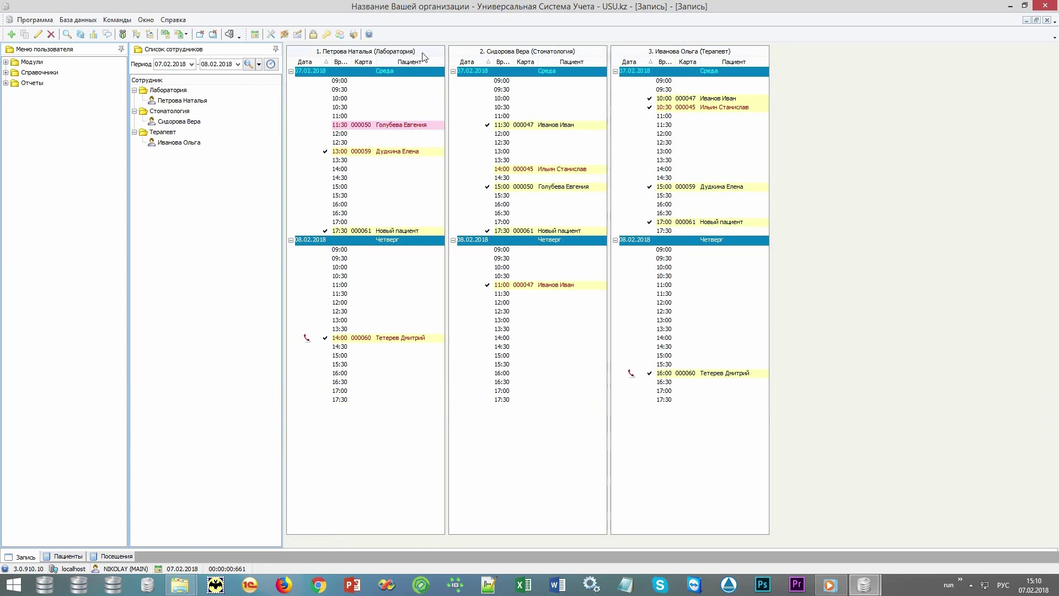
Open the 17:30 laboratory patient's visit history and select blood-test visit 461
right_click(401, 231)
click(436, 307)
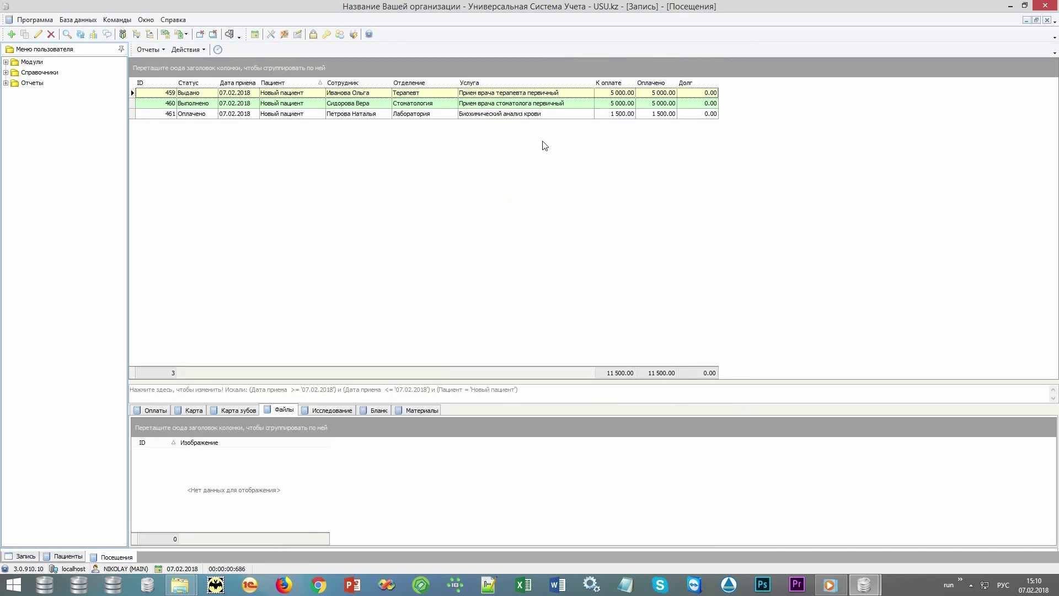
click(555, 114)
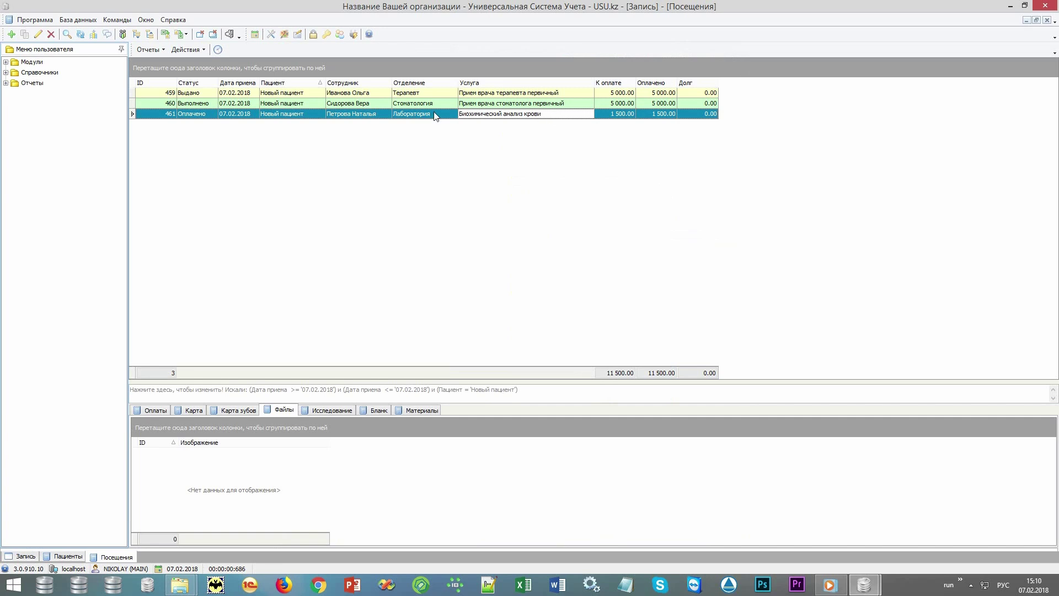
Record the biomaterial collection for visit 461 as Кровь (плазма)
click(186, 49)
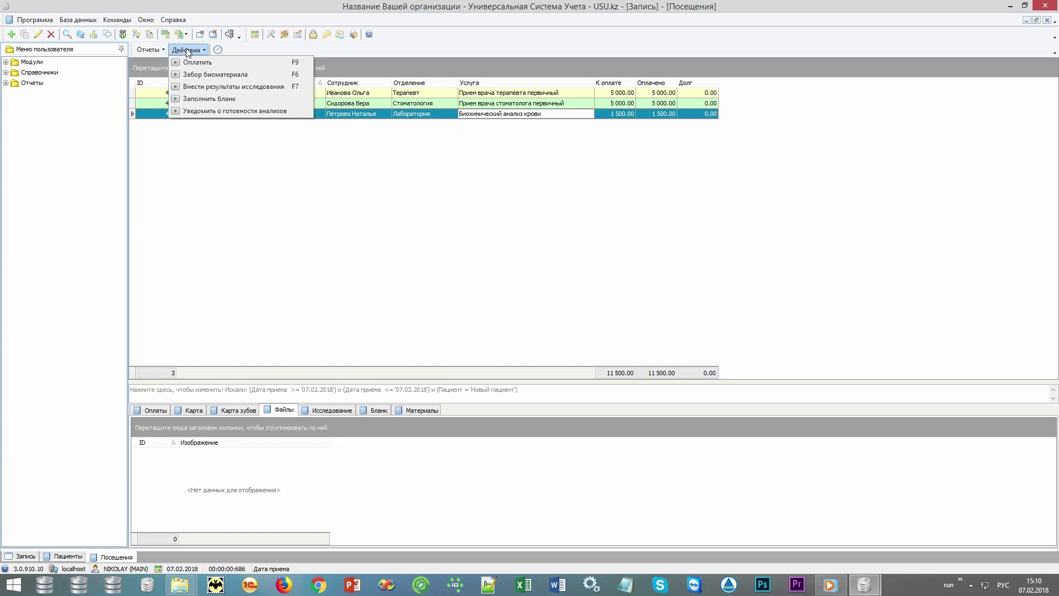
click(198, 75)
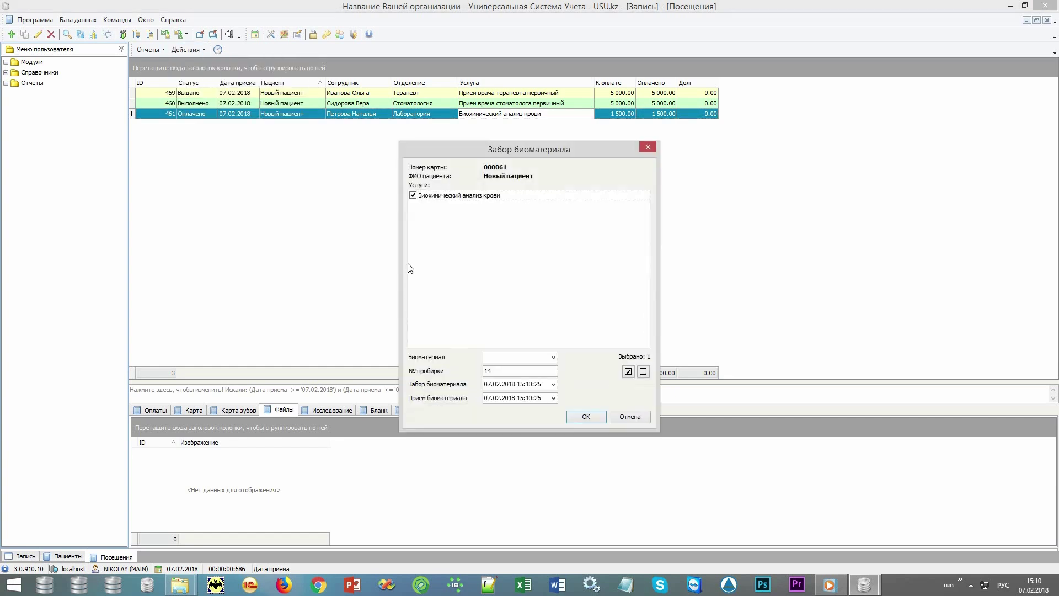
click(553, 357)
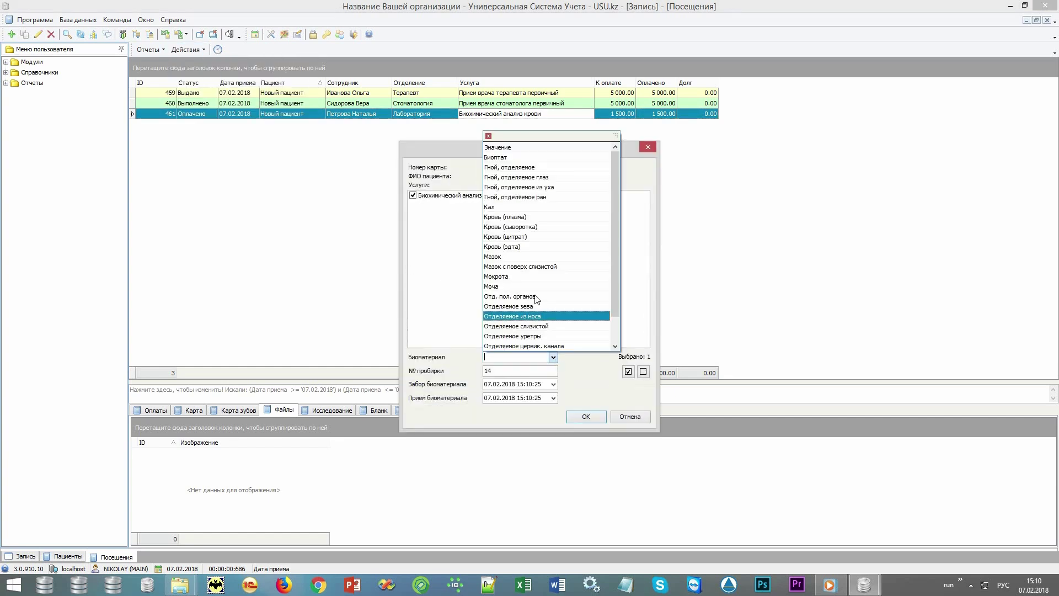
click(527, 221)
click(585, 415)
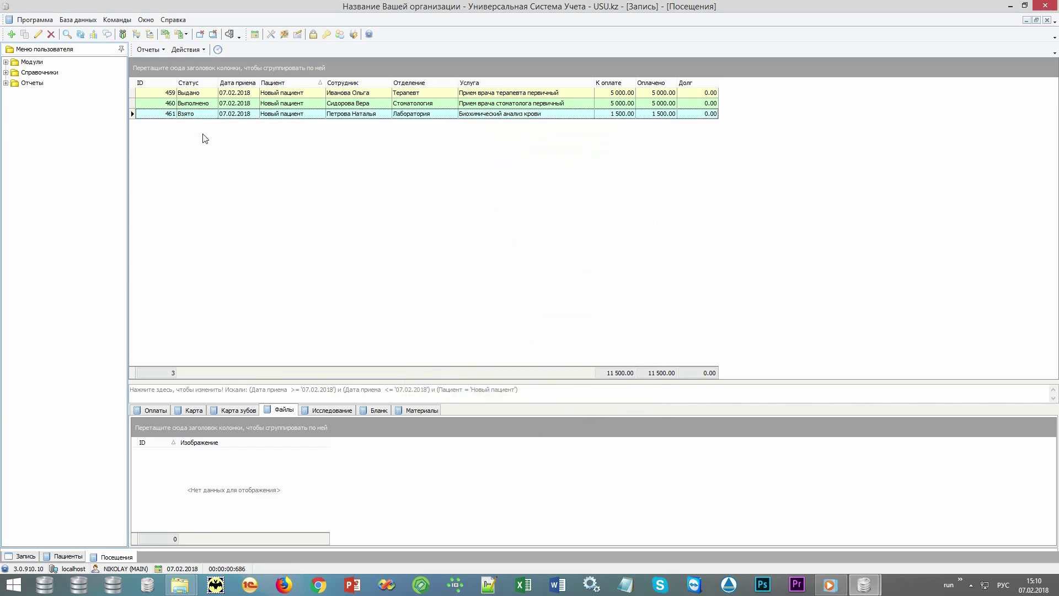
Check visit 461's empty research results and select pending blood-test form 35
click(327, 411)
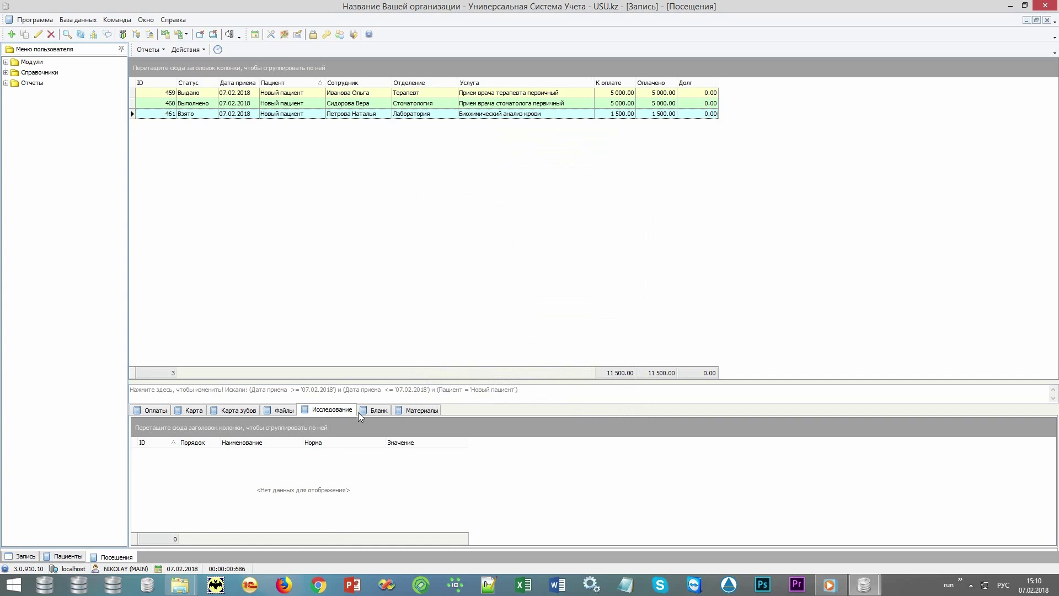
click(373, 412)
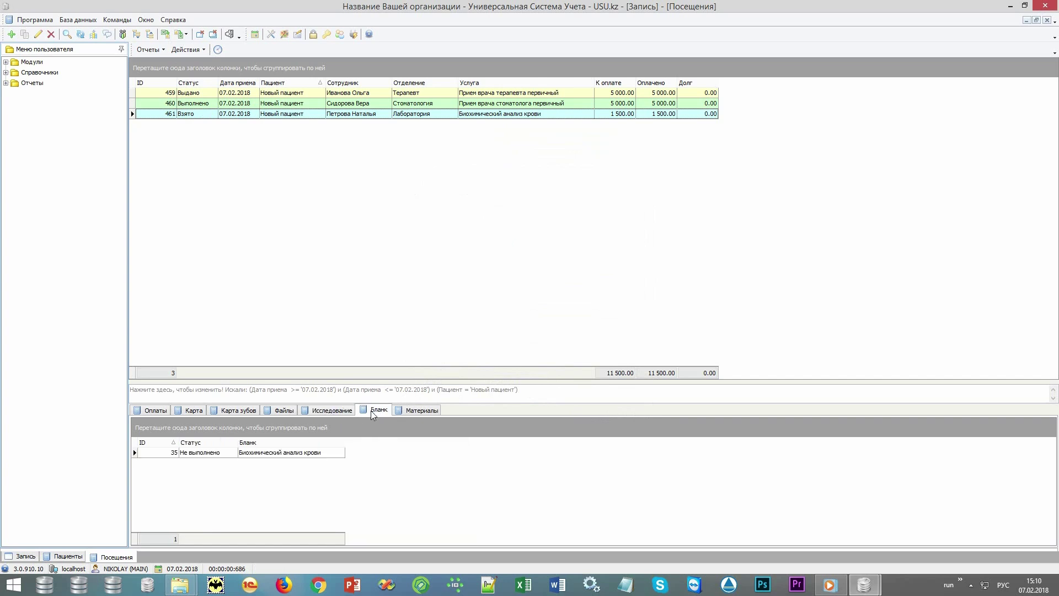
click(337, 412)
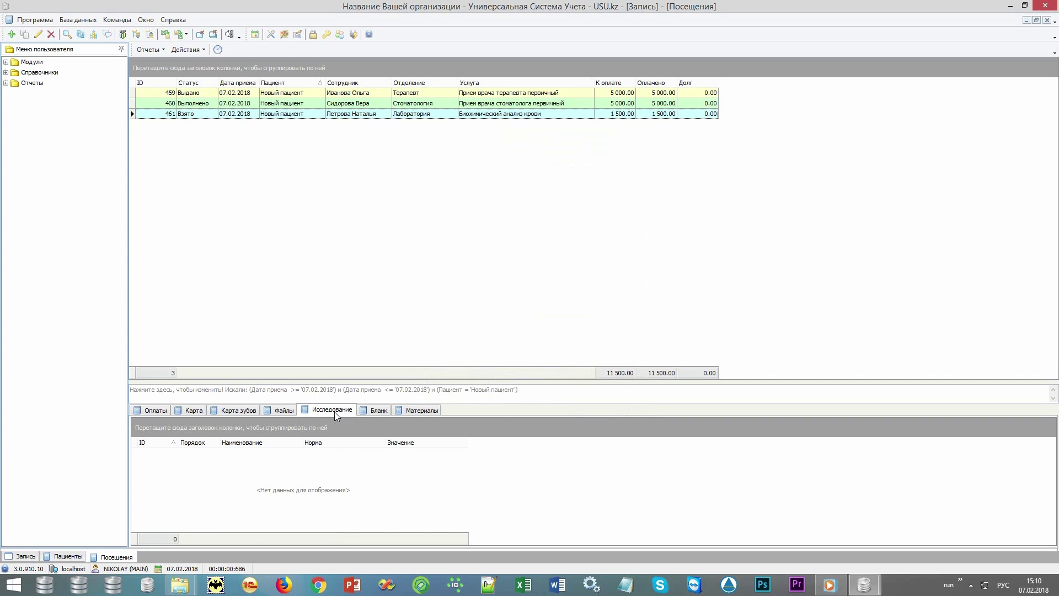
click(373, 411)
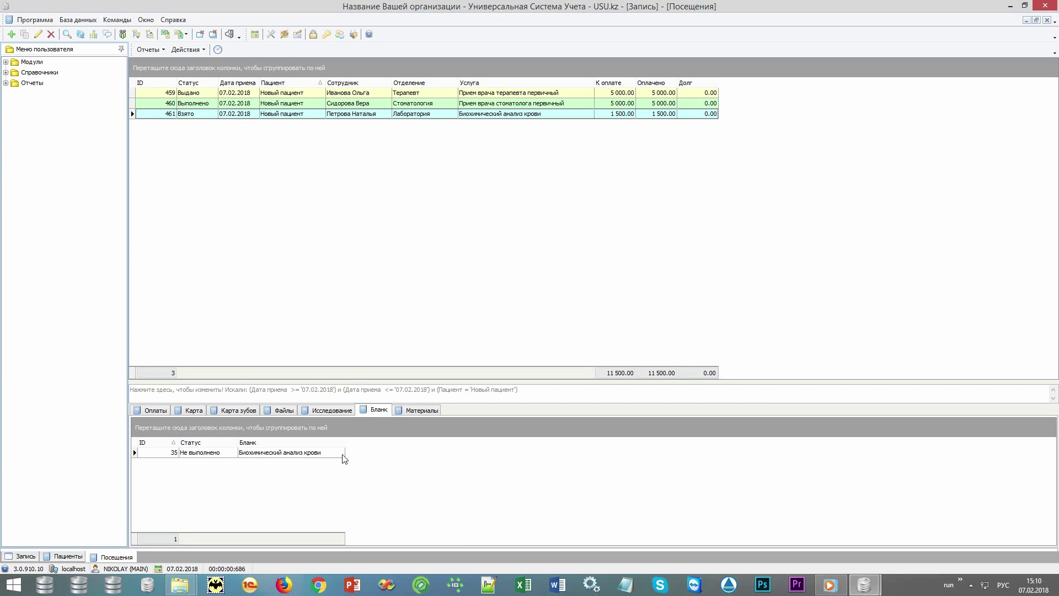
click(327, 454)
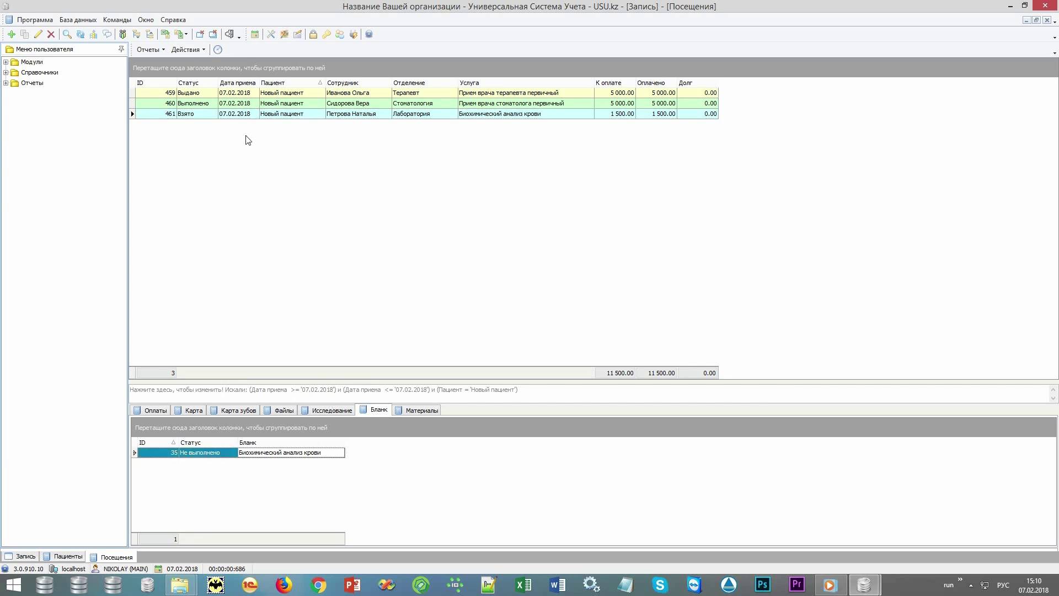
click(187, 50)
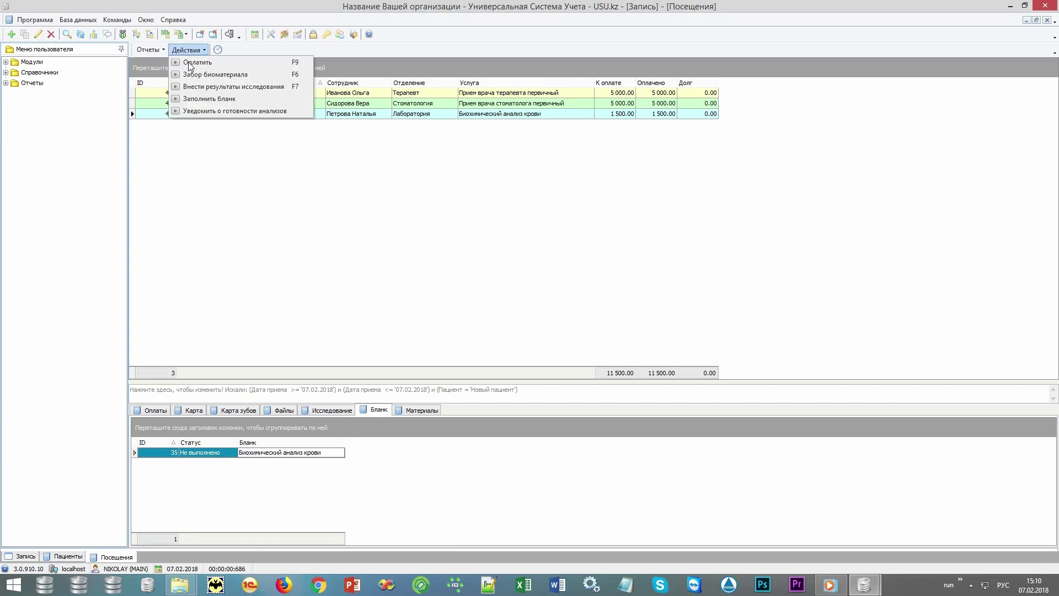
Fill in the Биохимический анализ крови form, including the Альбумин result, and save it
click(199, 99)
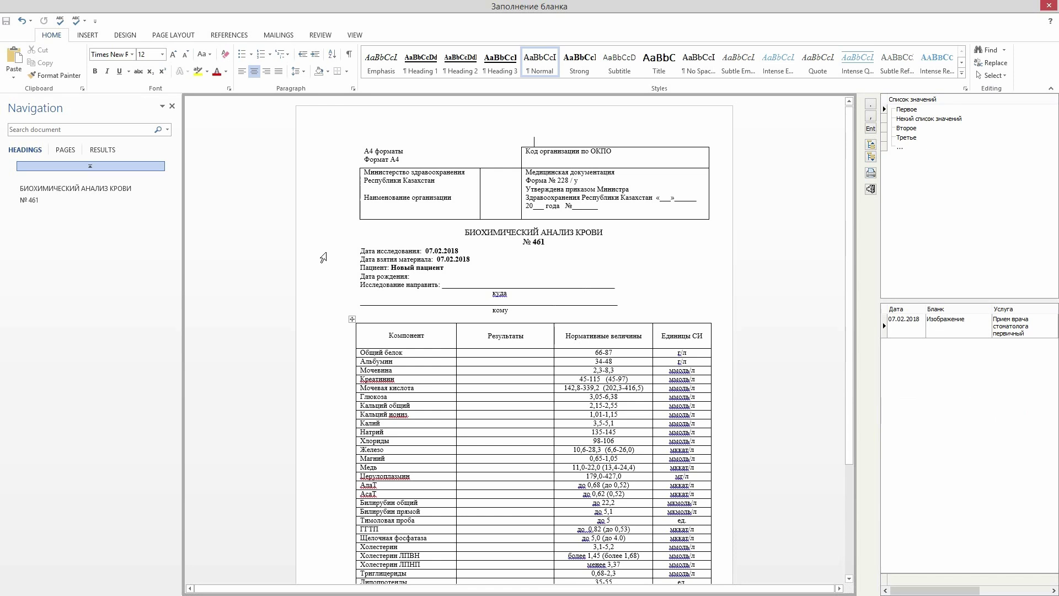
click(324, 255)
drag(323, 257, 321, 272)
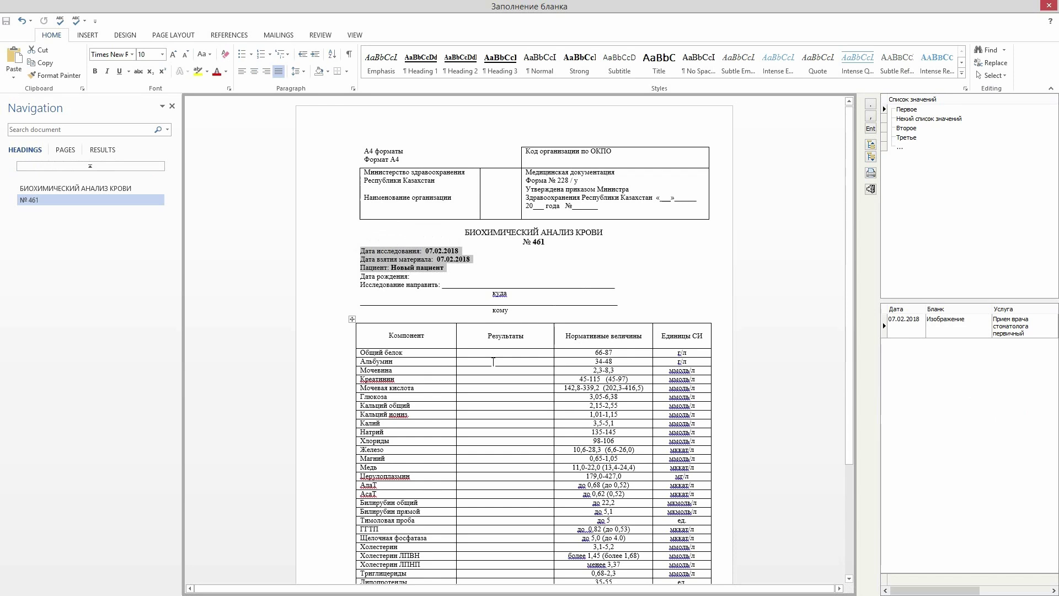
click(489, 362)
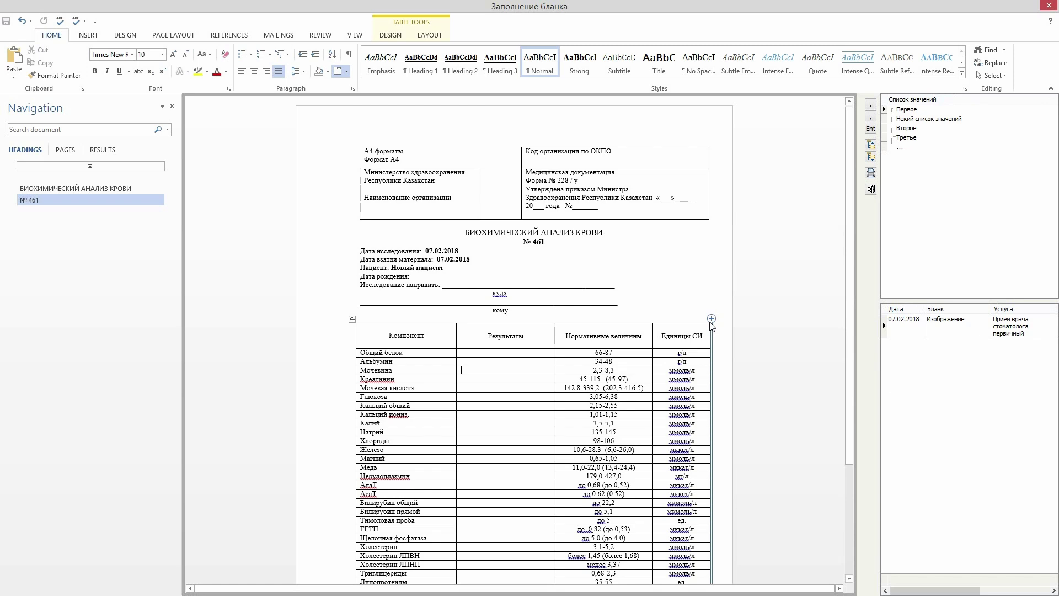
click(871, 189)
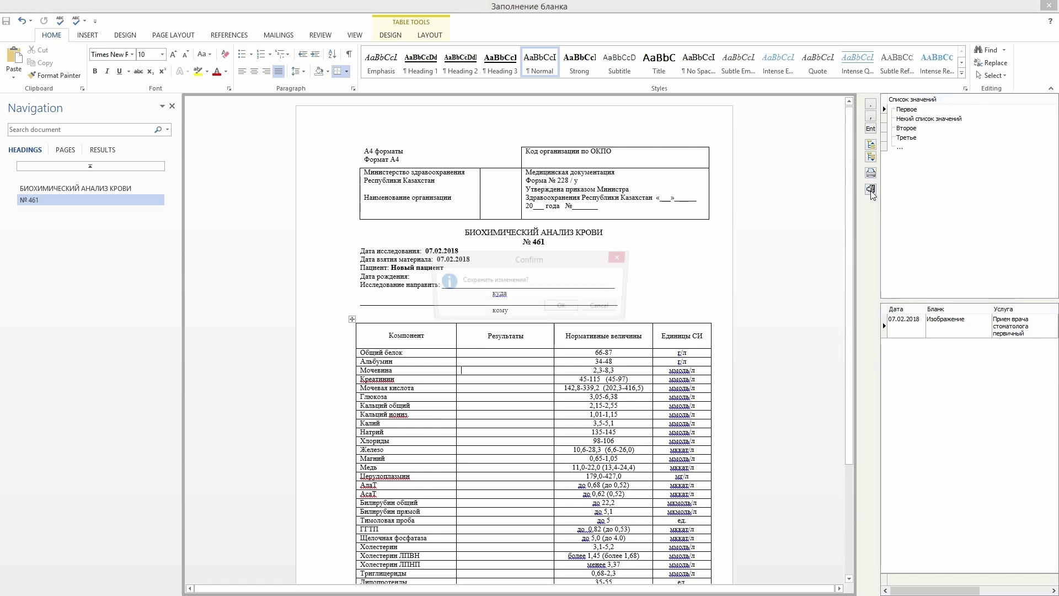
click(575, 308)
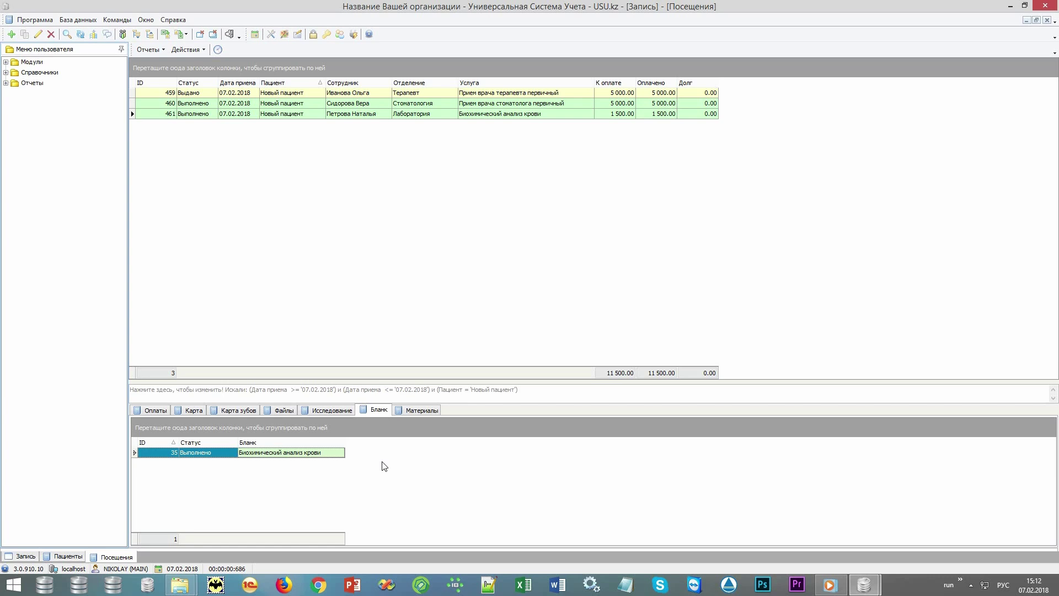
Expand Отчеты > Рассылка in the reports tree and open the Рассылка mailing report
click(199, 50)
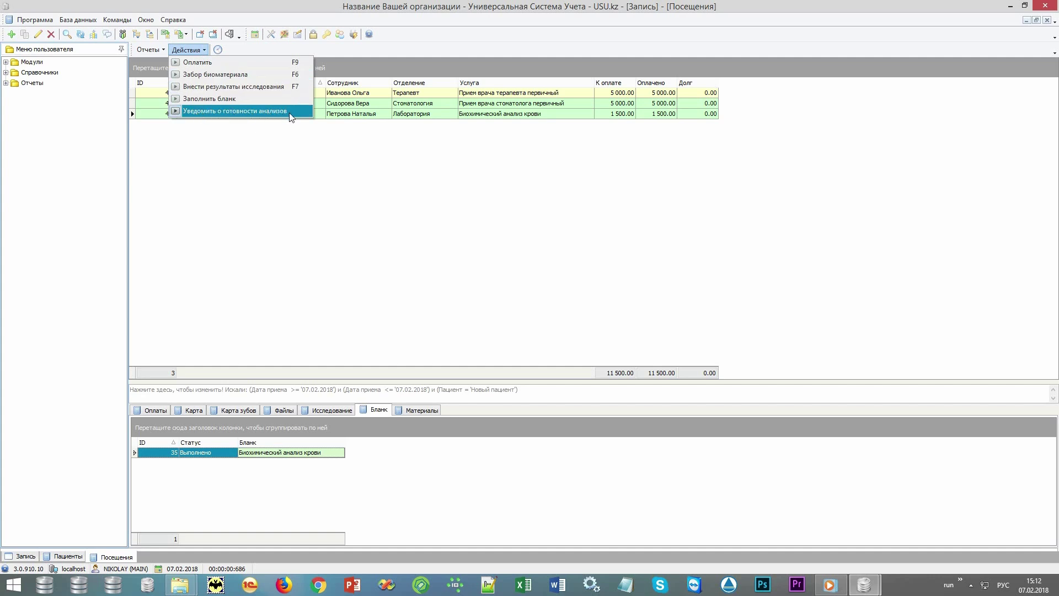
click(311, 228)
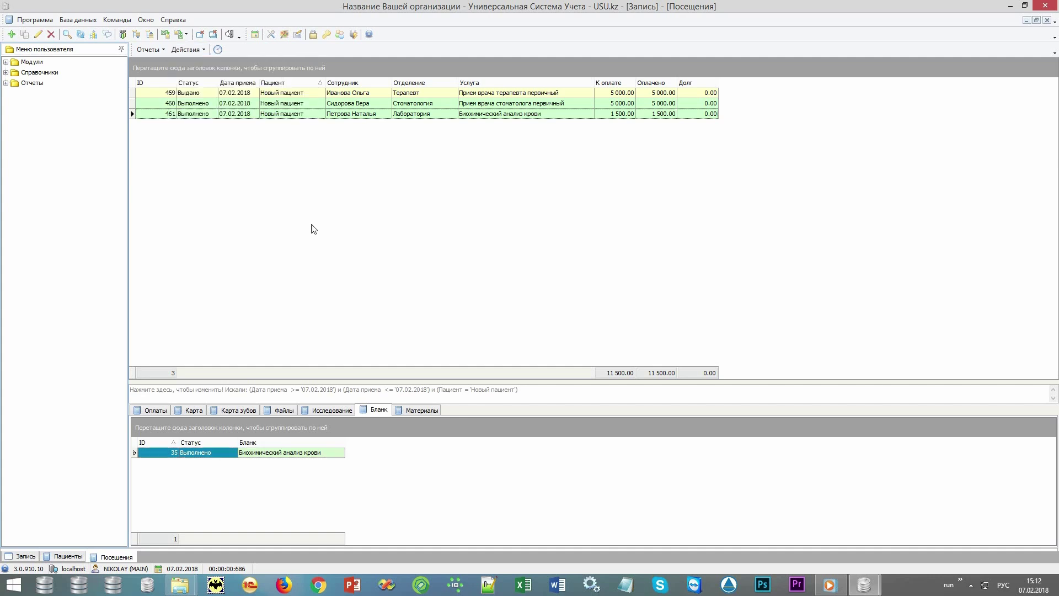
double_click(74, 83)
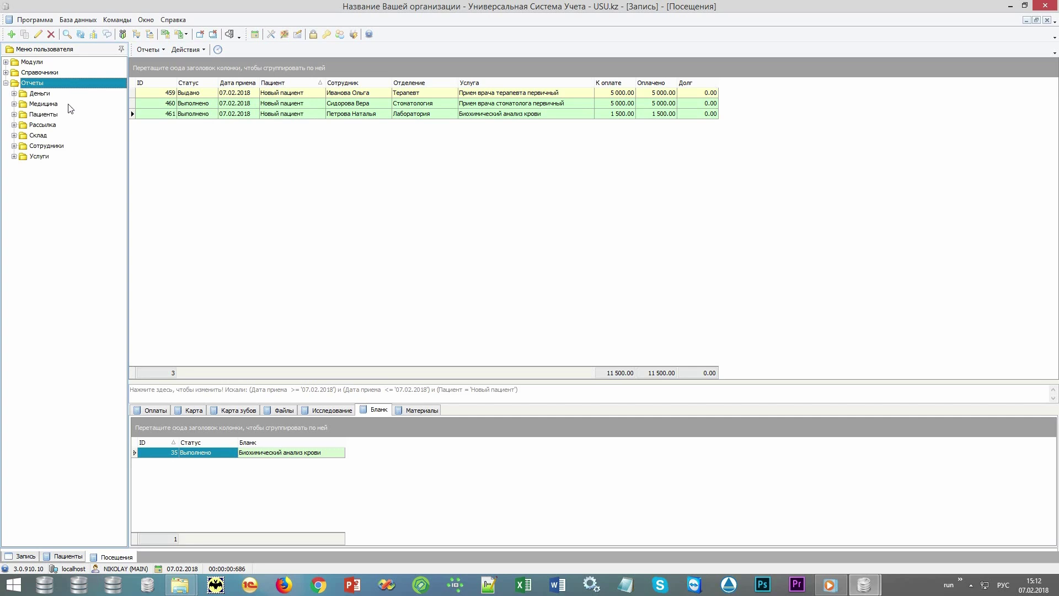
double_click(63, 126)
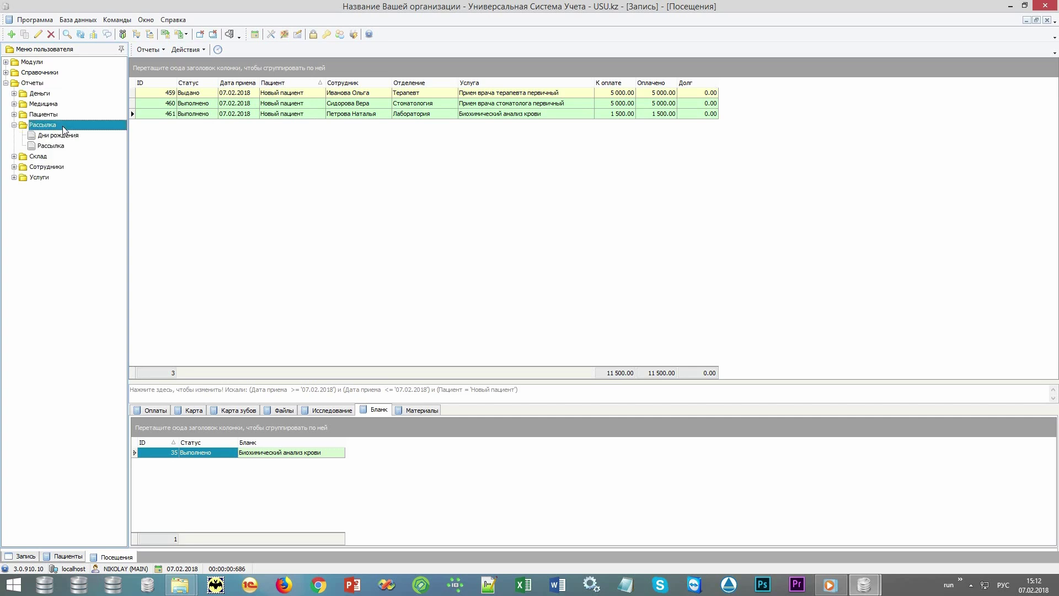
double_click(82, 147)
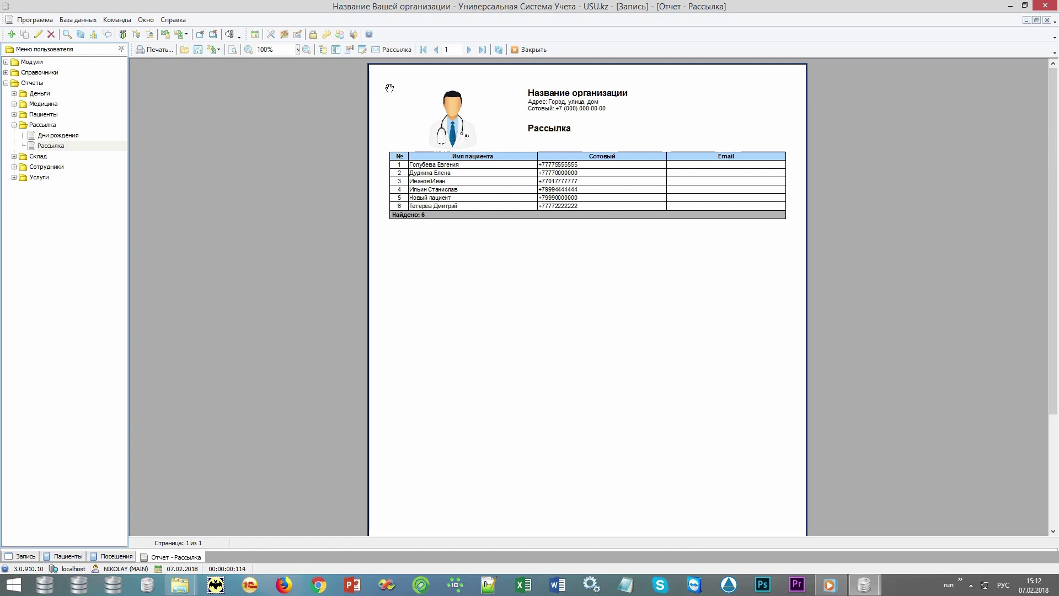
click(395, 50)
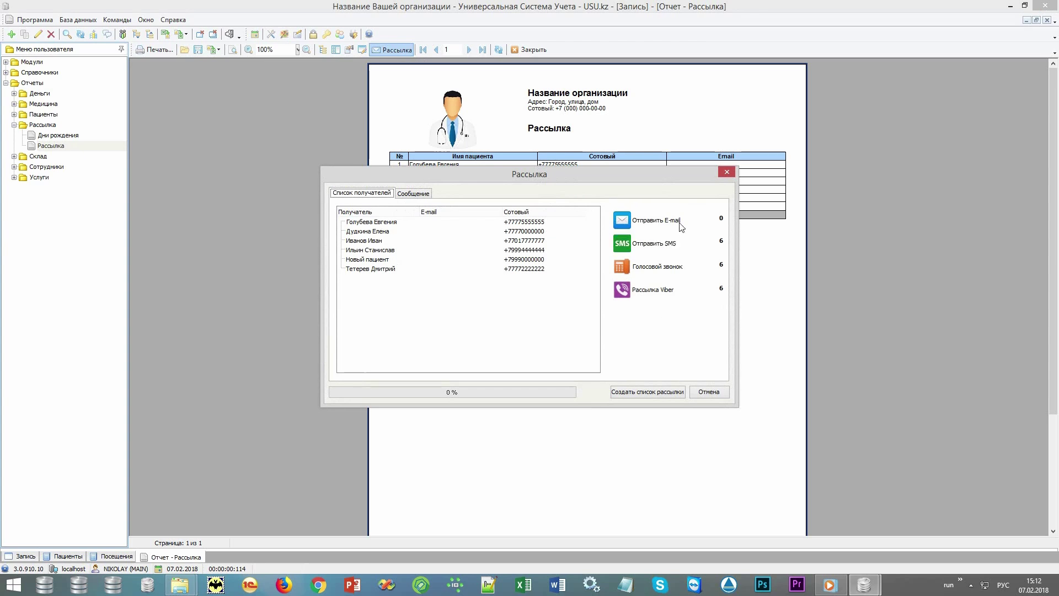
click(677, 269)
click(703, 392)
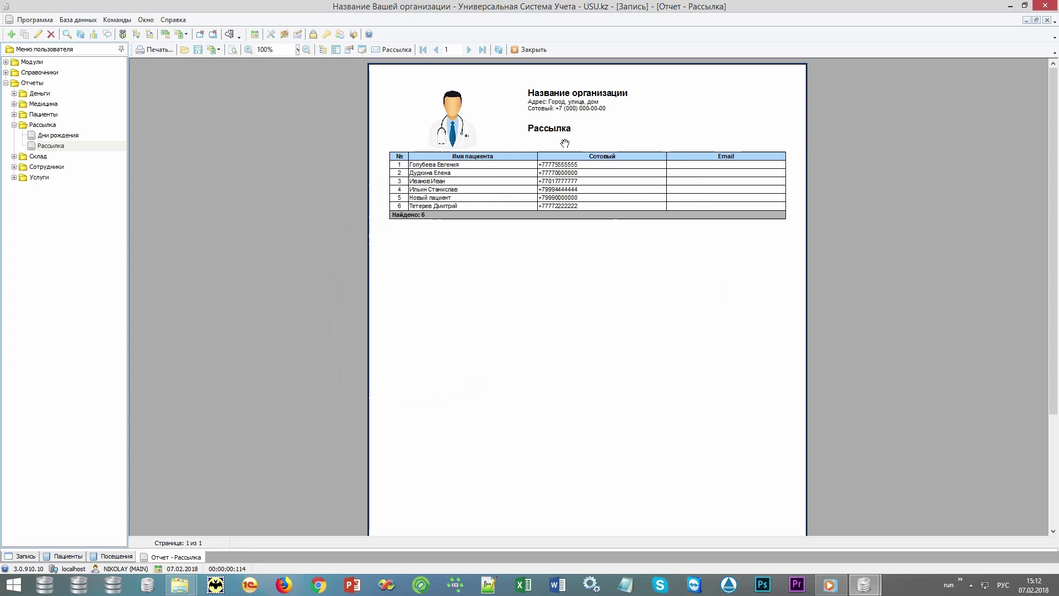
Close the Рассылка report and show the materials list of blood-test visit 461
click(531, 51)
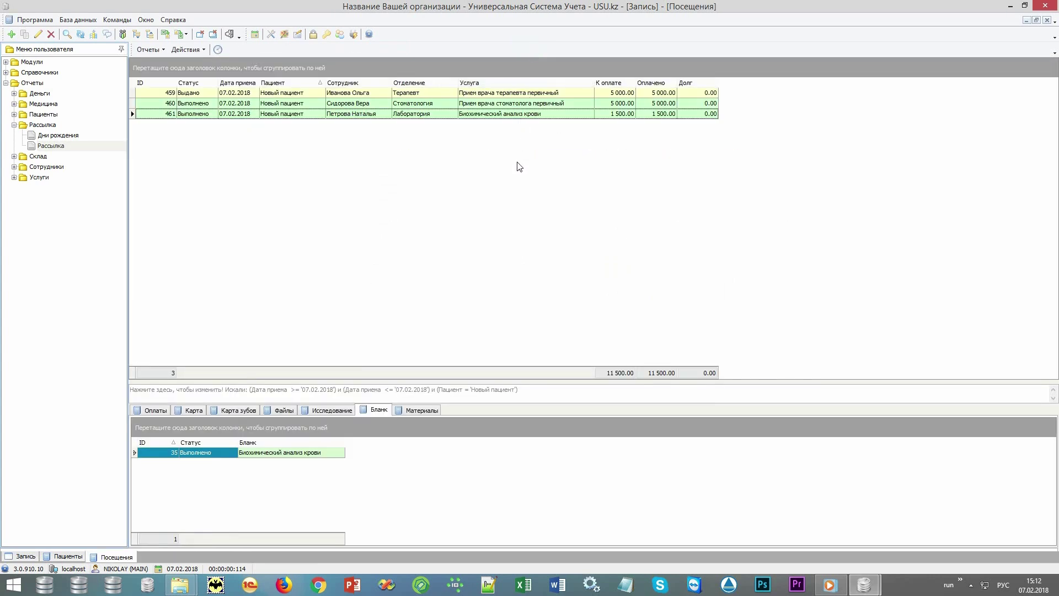
click(549, 115)
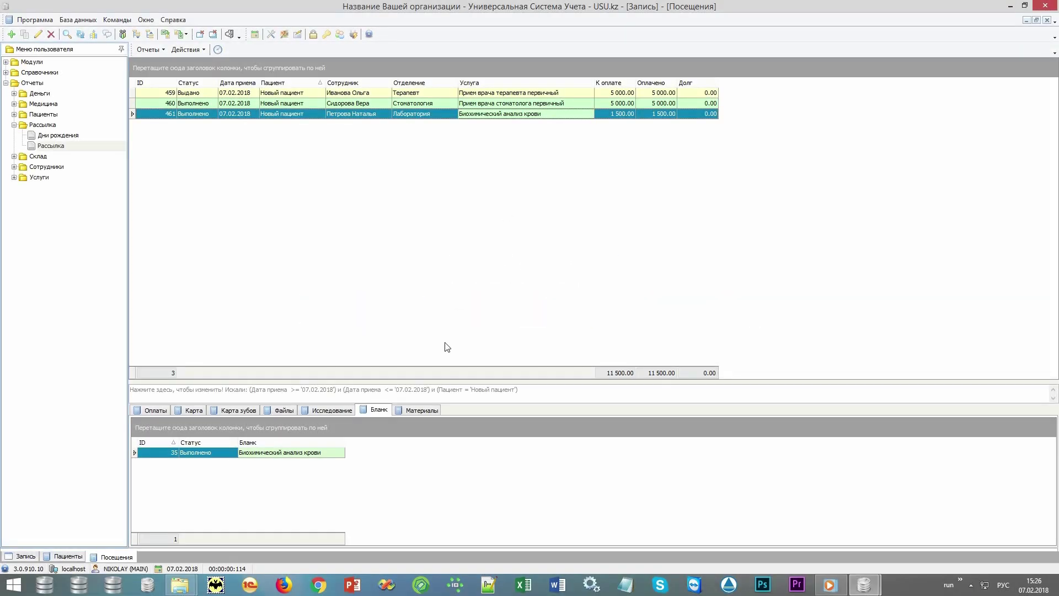
click(422, 411)
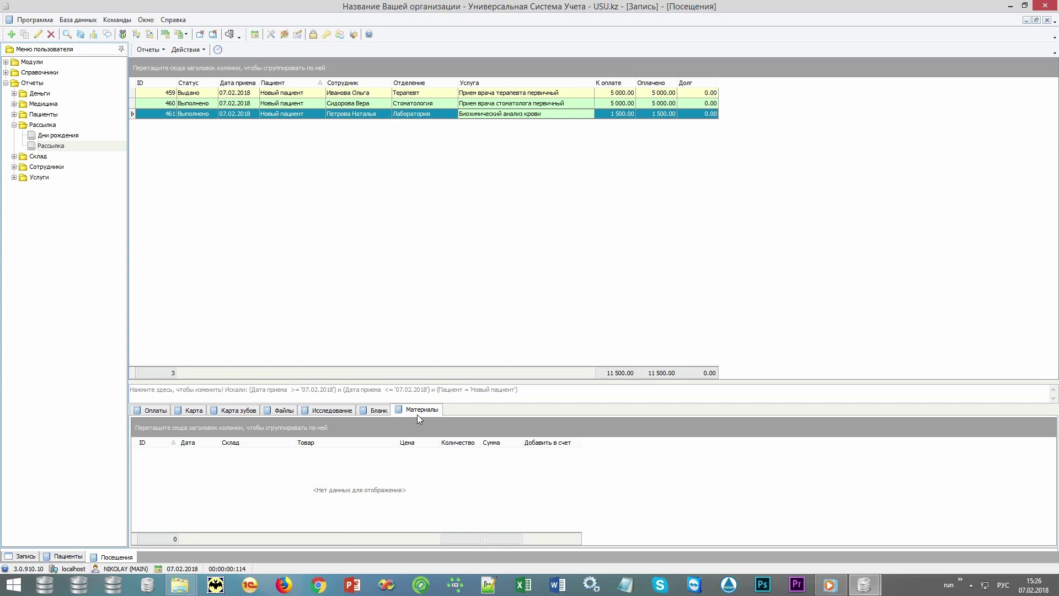
Add 1 unit of 10001 Медикамент 1 from Основной склад to visit 461's materials
right_click(389, 490)
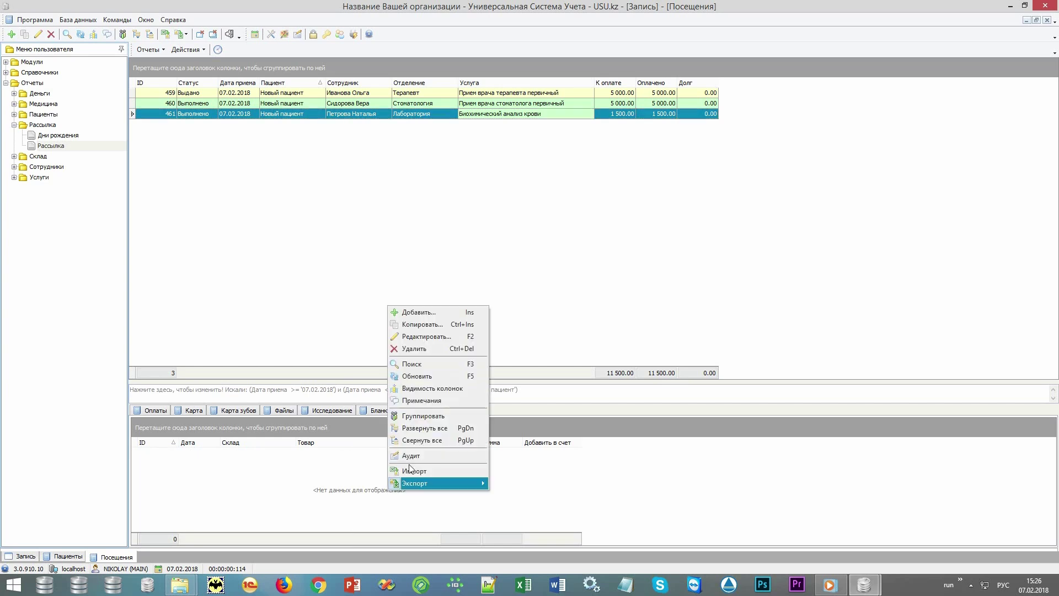
click(419, 312)
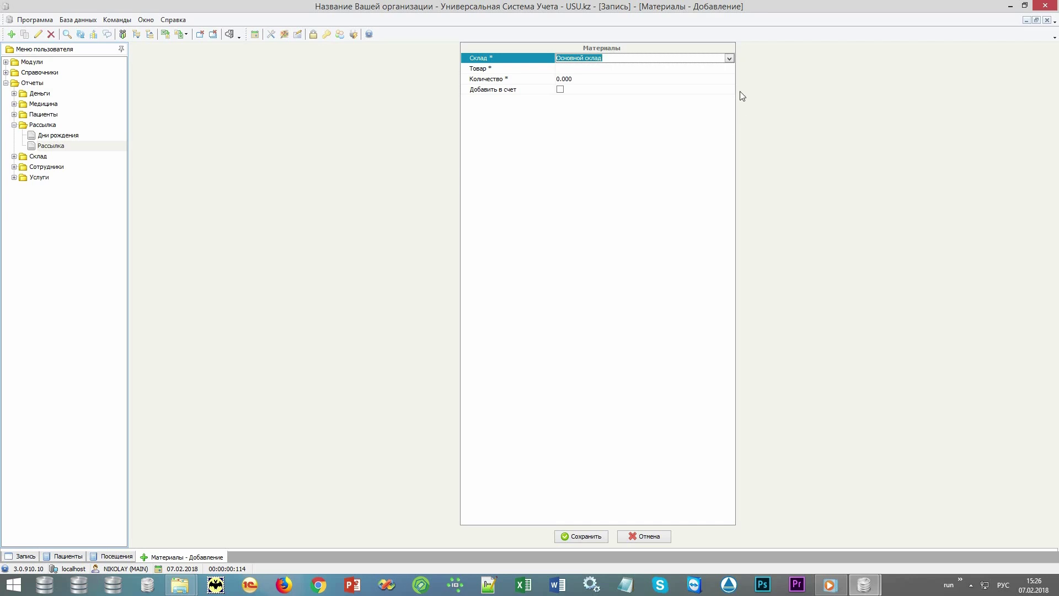
click(728, 68)
click(728, 68)
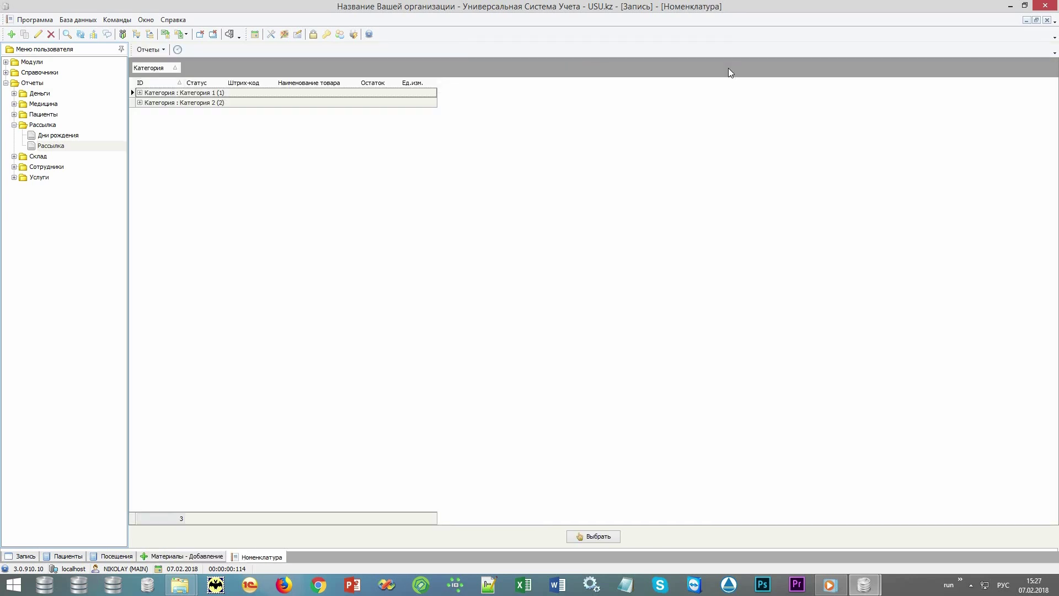
double_click(345, 105)
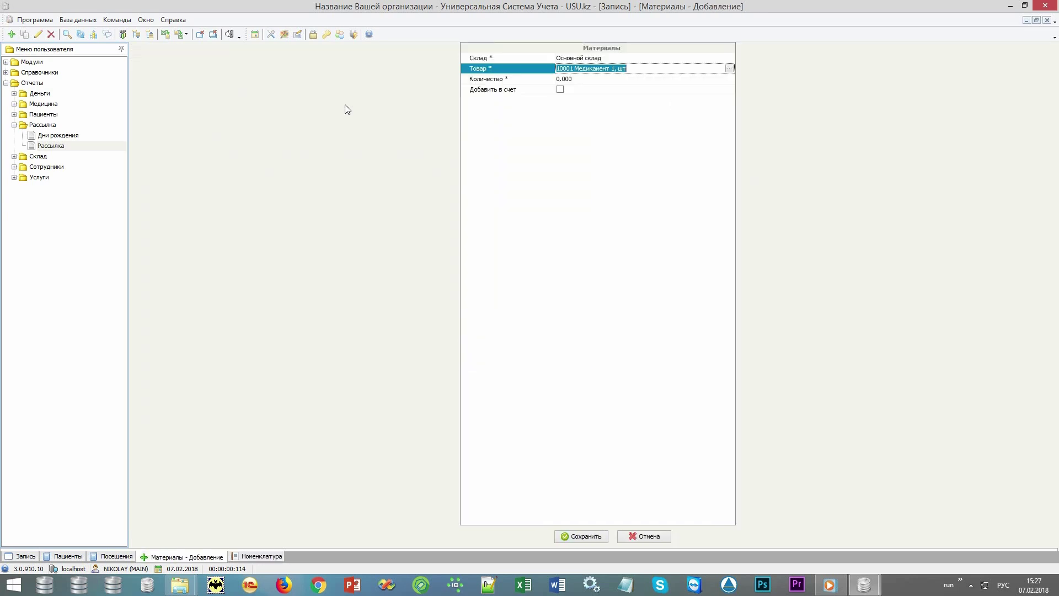
text(1)
key(Return)
key(Return)
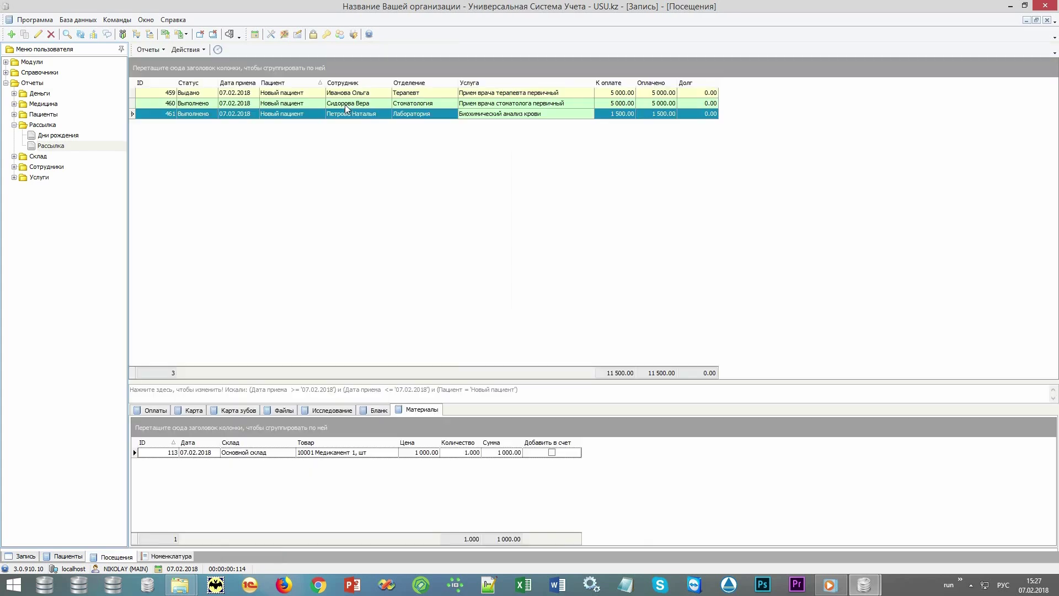
click(371, 452)
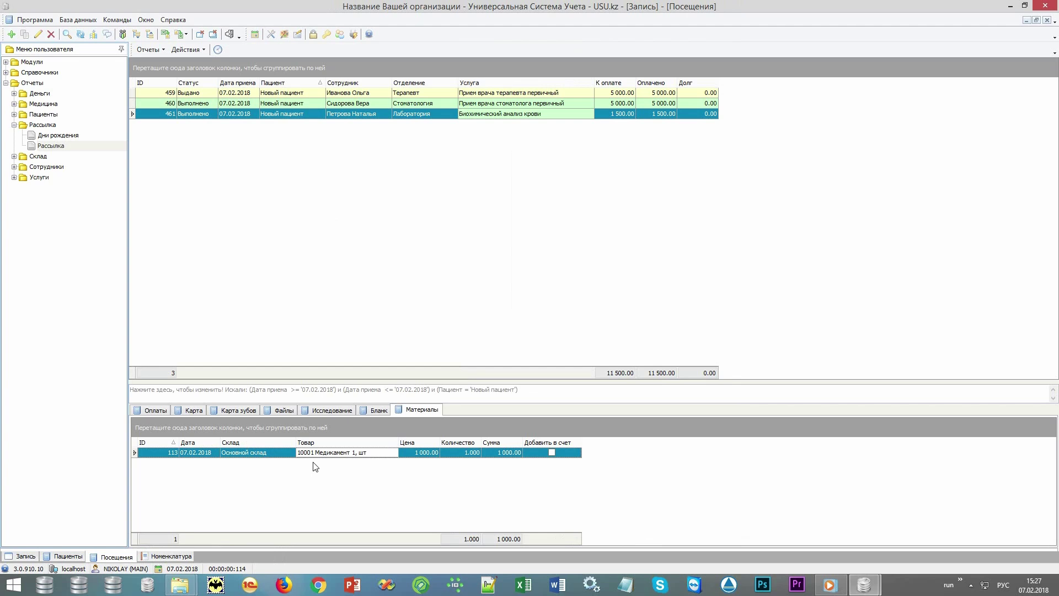
Generate and review the Остаток stock report, then close the nomenclature list
double_click(87, 157)
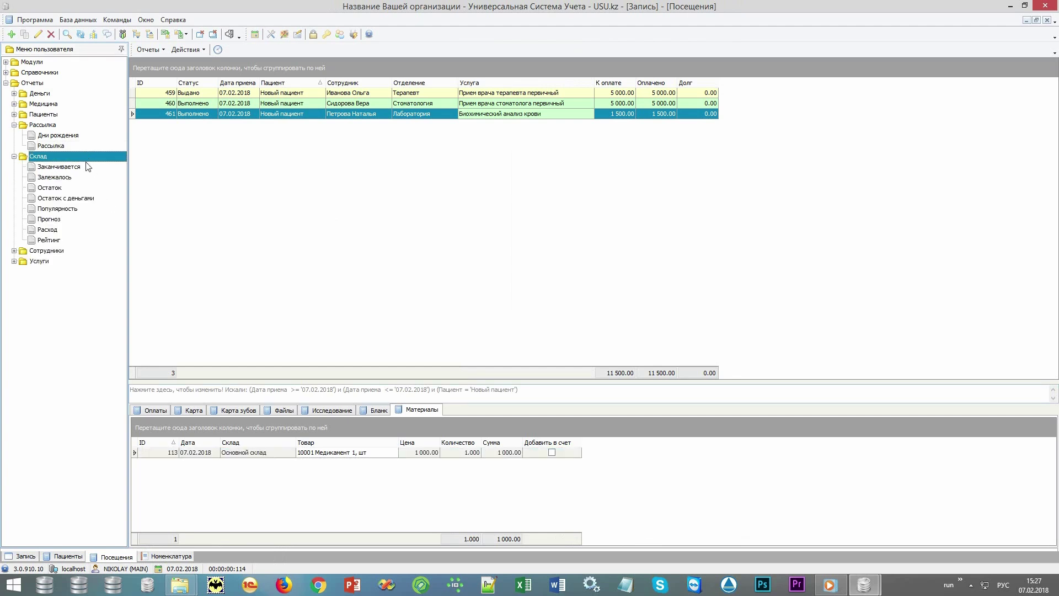
double_click(69, 188)
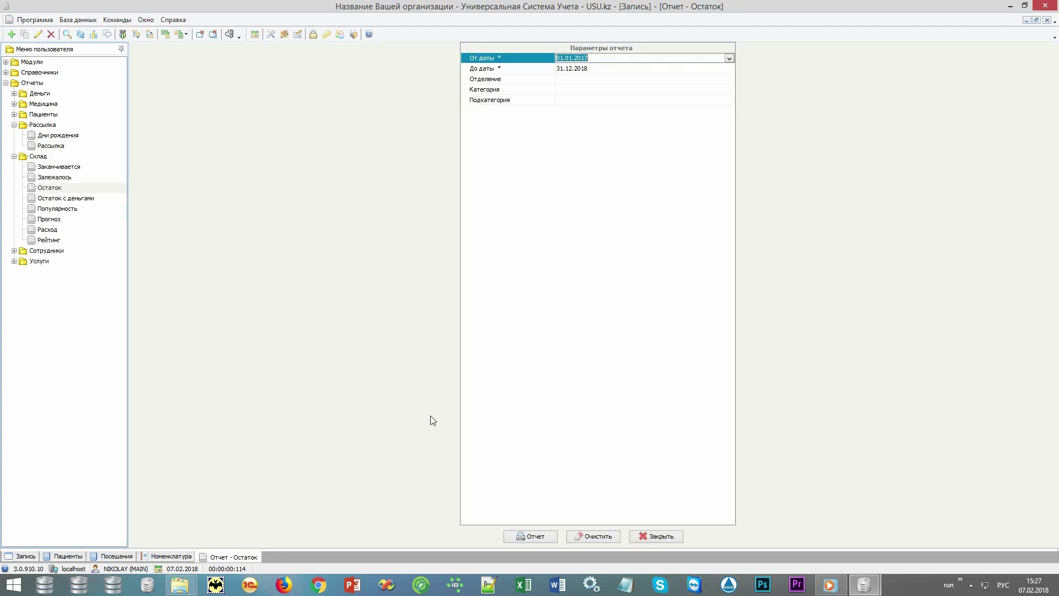
click(526, 536)
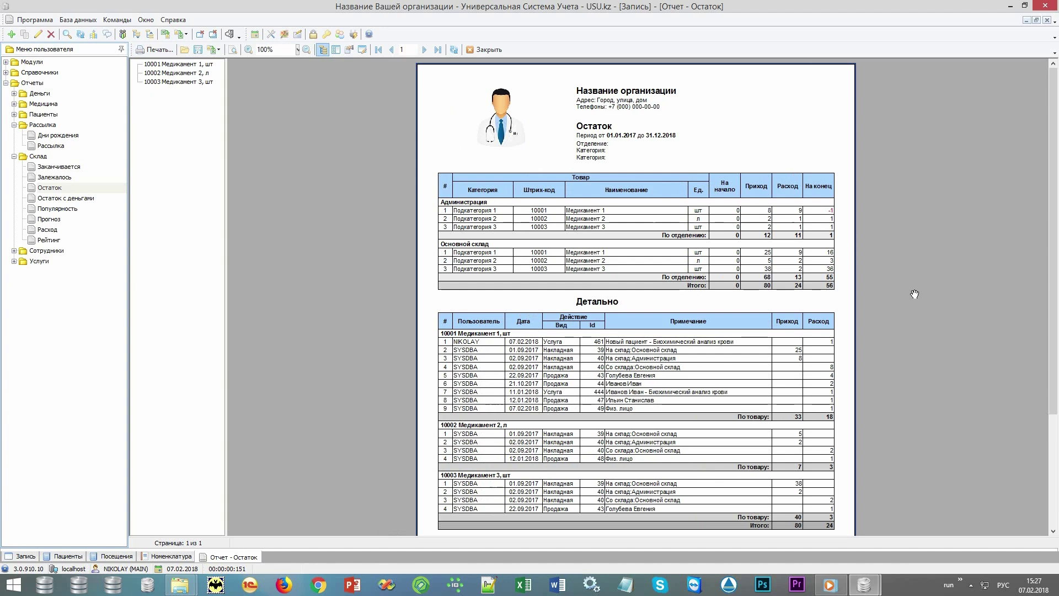
click(488, 50)
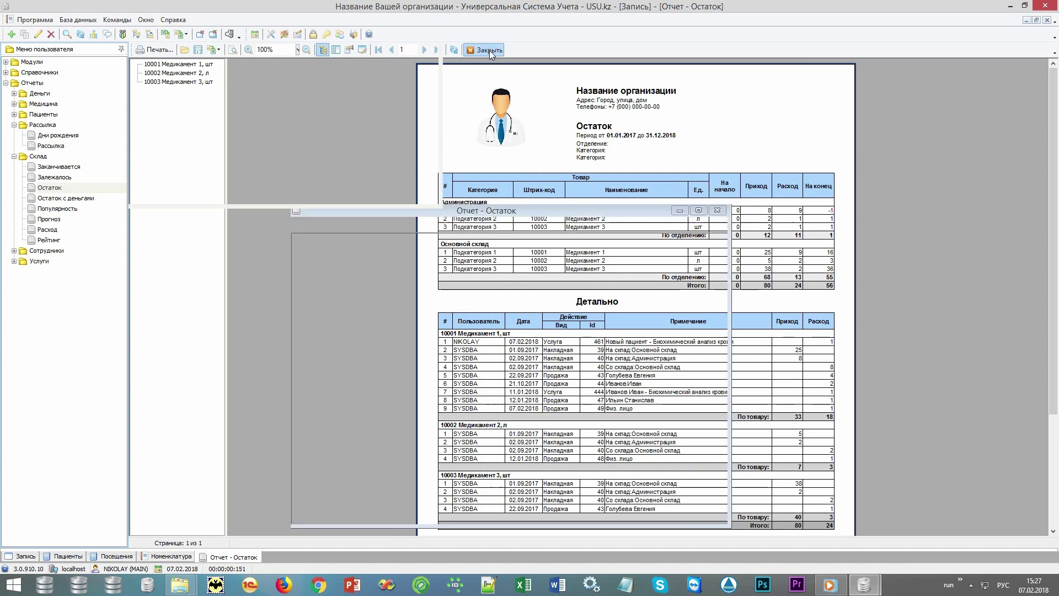
click(200, 34)
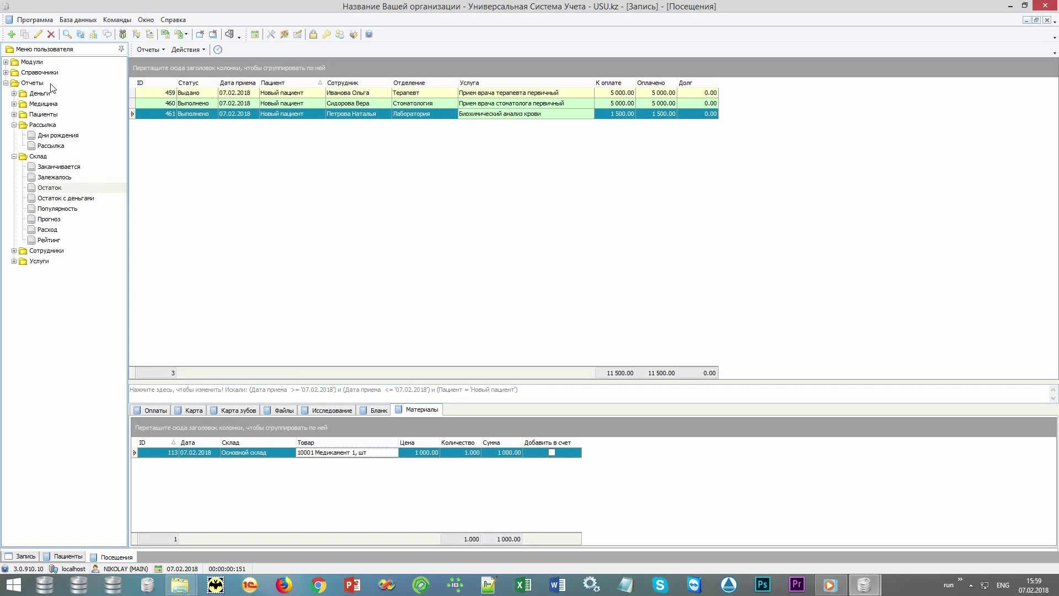
Expand the Услуги, Сотрудники, Пациенты, Медицина and Деньги report groups, then open the Запись schedule
click(33, 83)
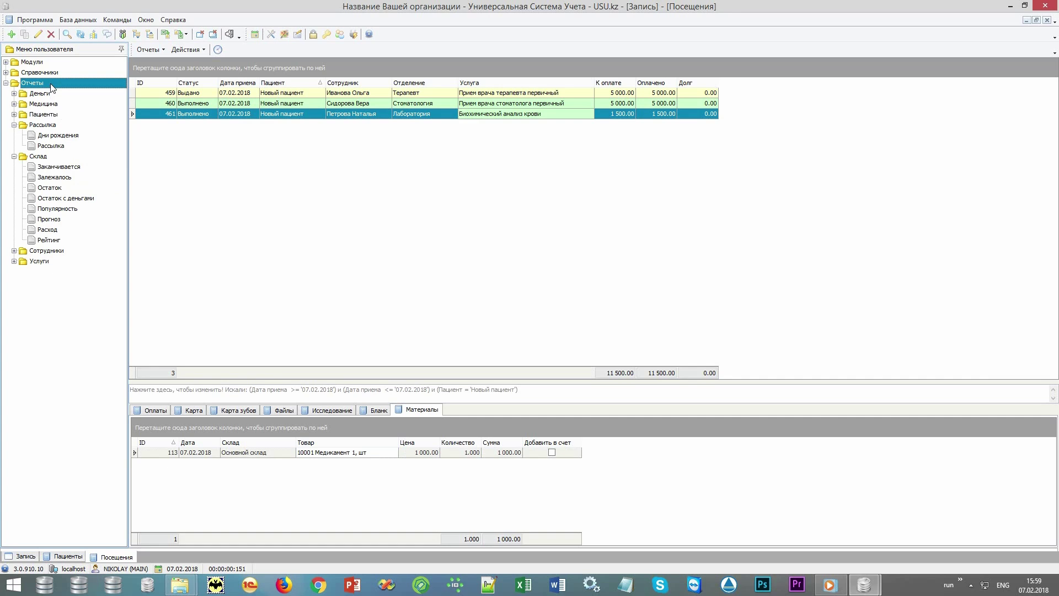
click(14, 261)
click(14, 250)
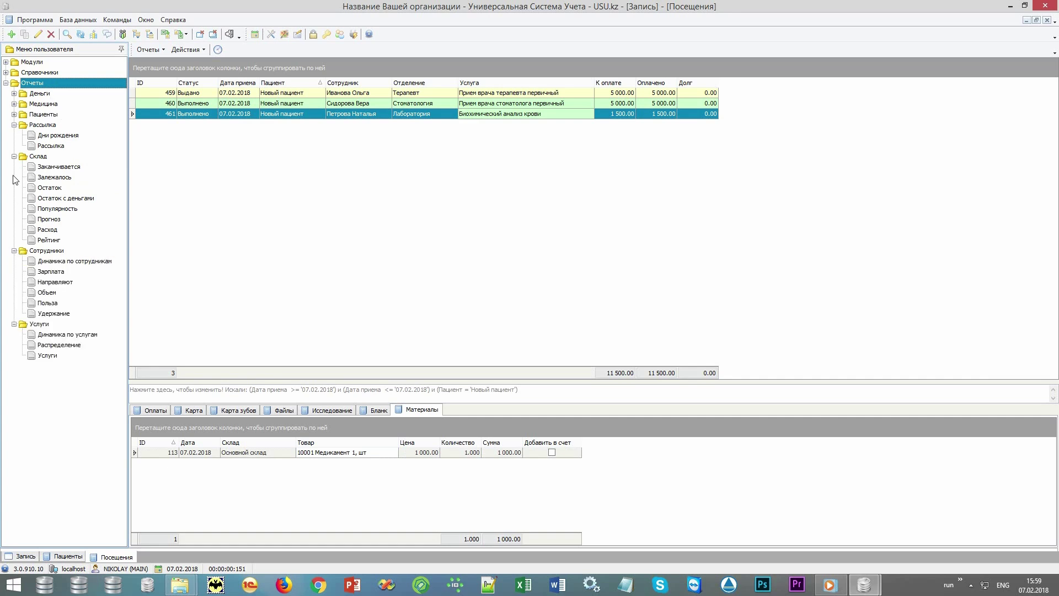
click(14, 115)
click(14, 104)
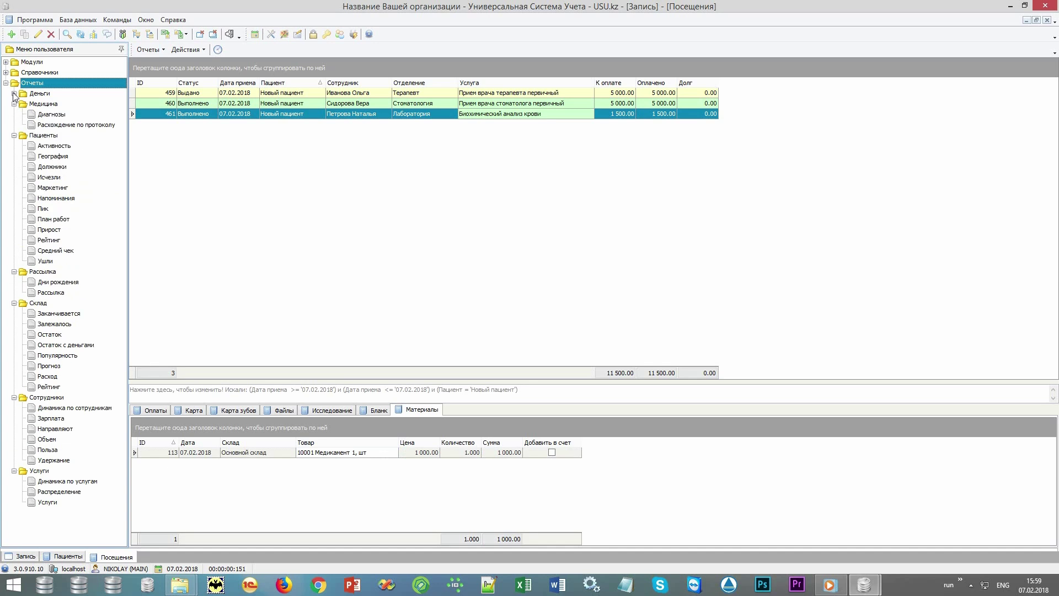
click(13, 93)
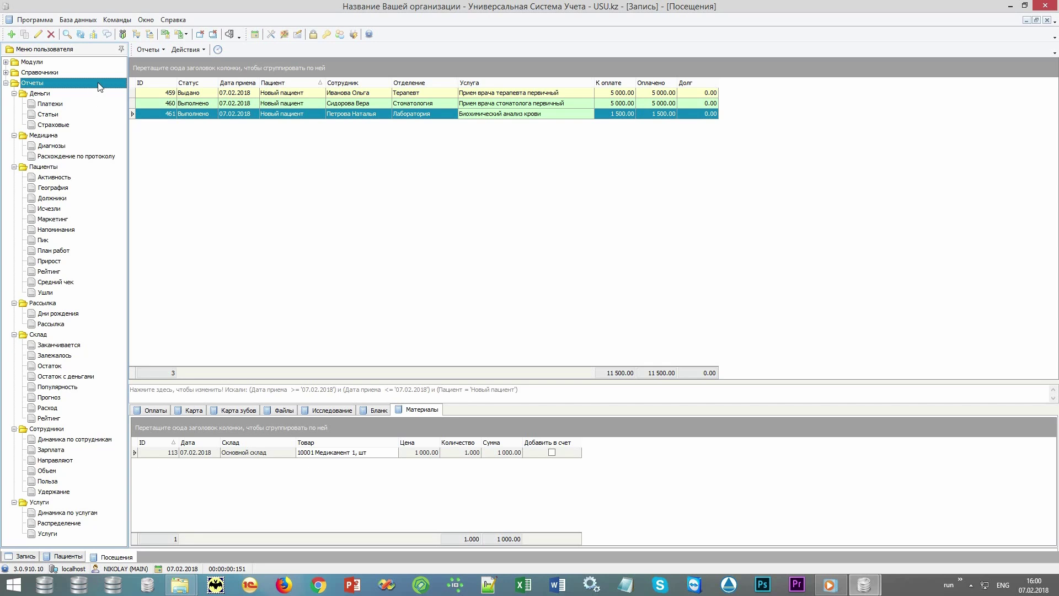
click(255, 34)
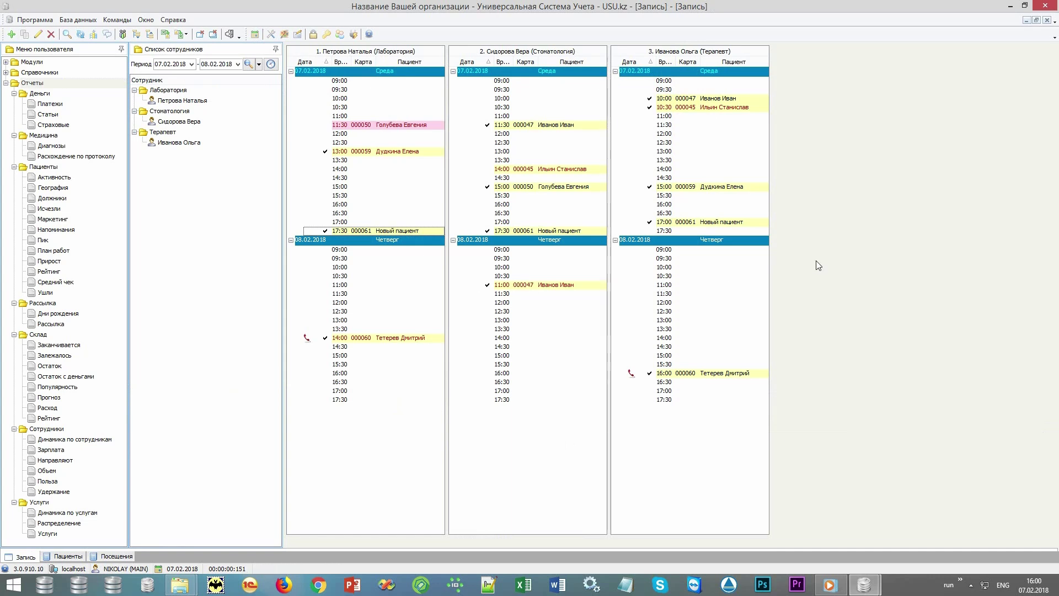
Go to the 17:00 appointment's patient 000061 and preview the Форма № 025/у outpatient card
right_click(751, 223)
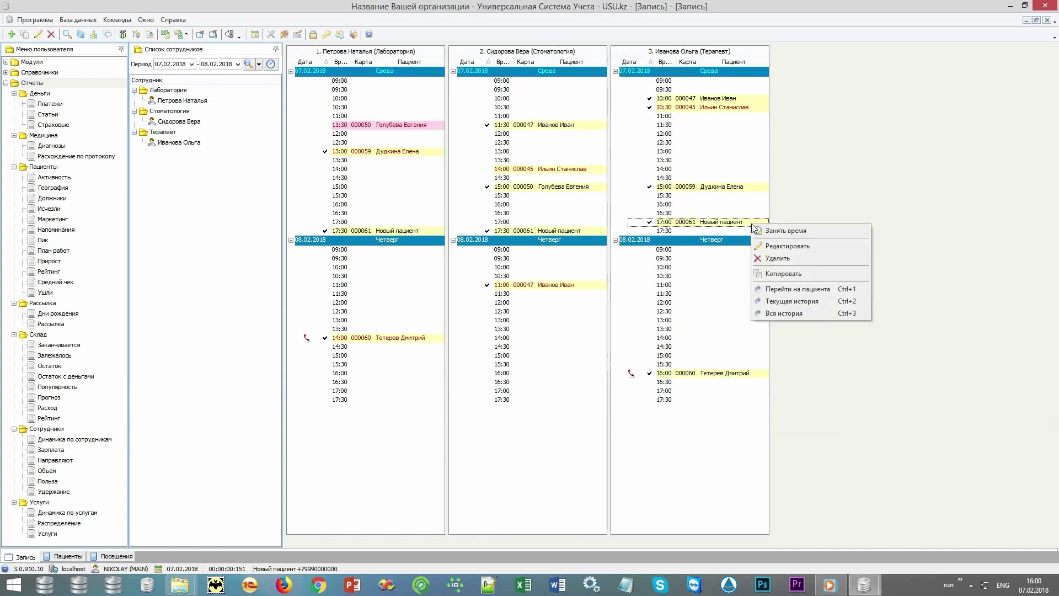
click(795, 289)
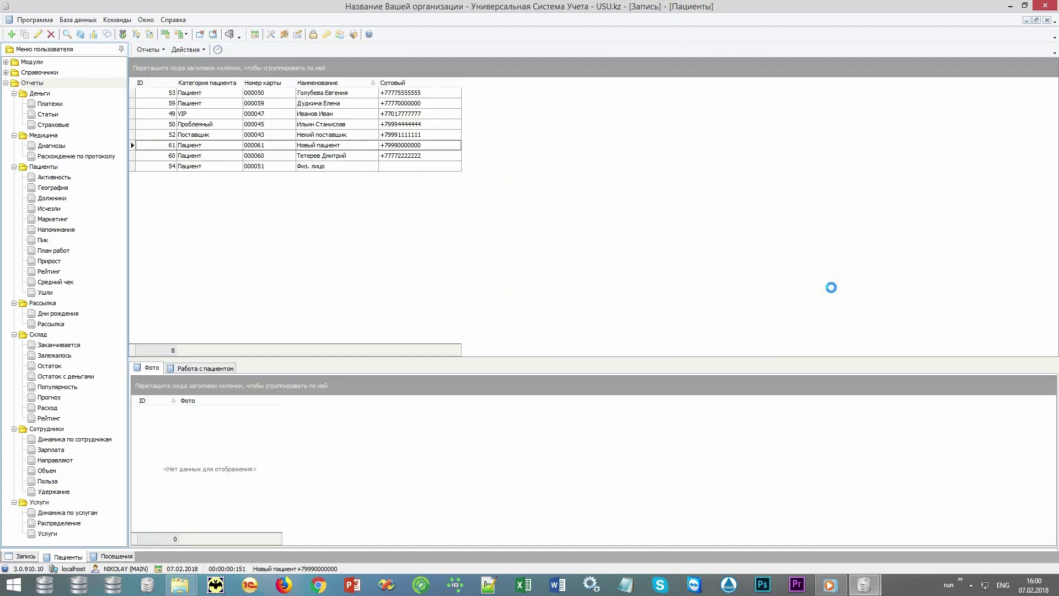
click(355, 148)
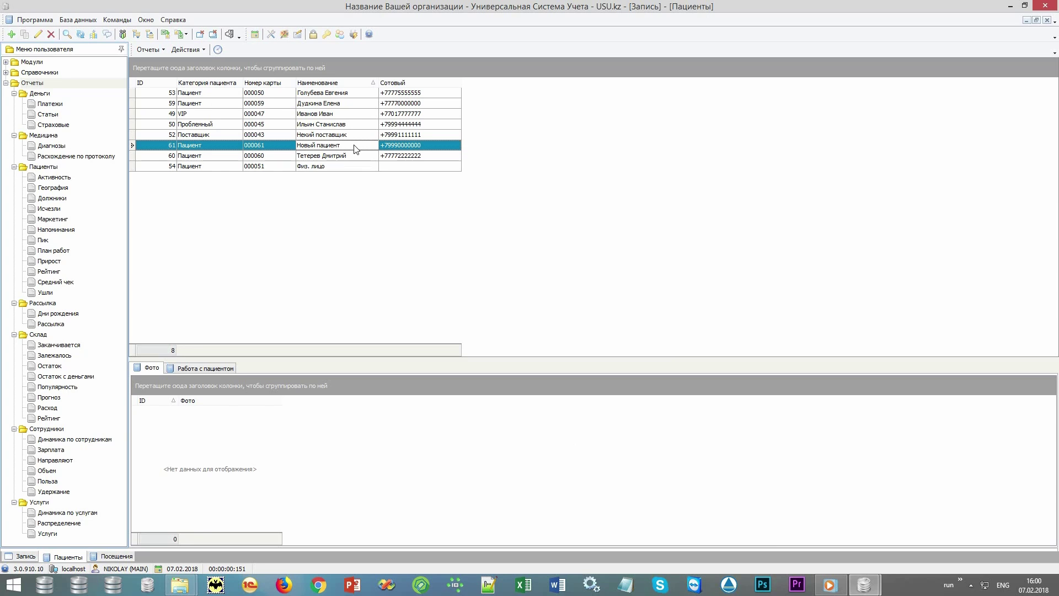
click(160, 50)
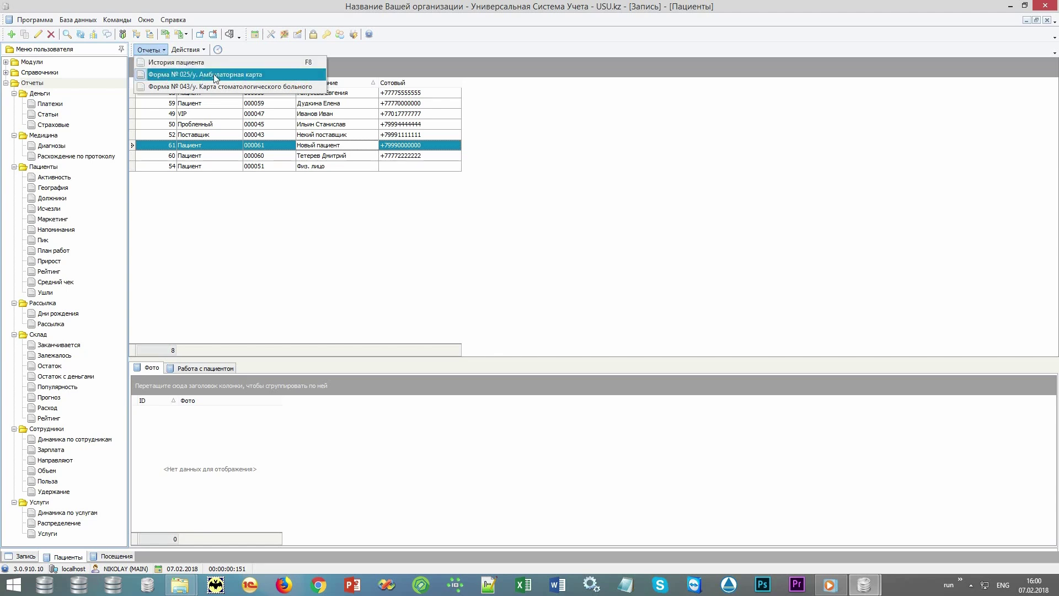
click(268, 76)
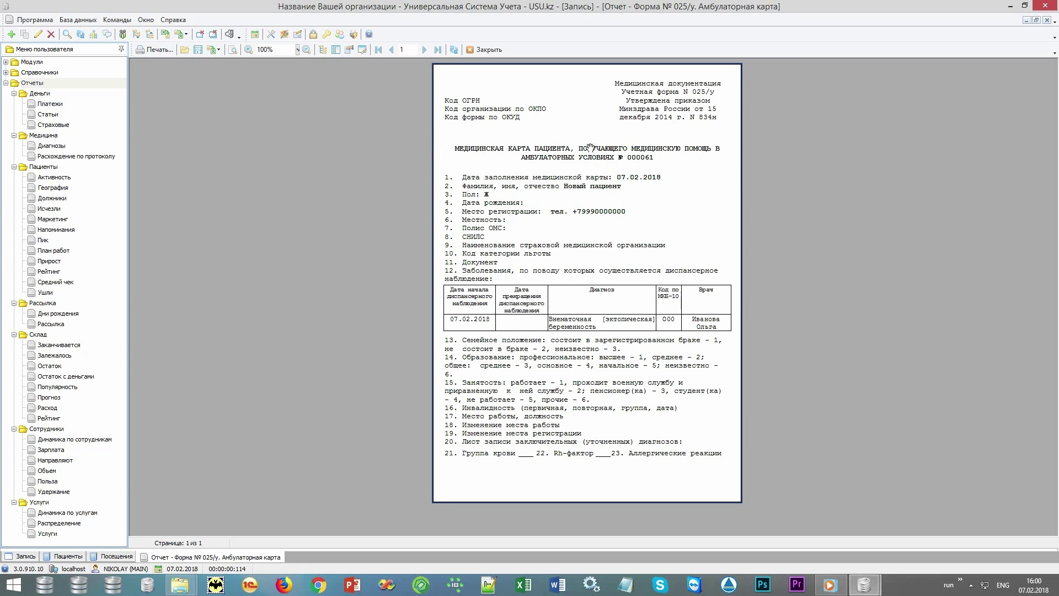
click(487, 49)
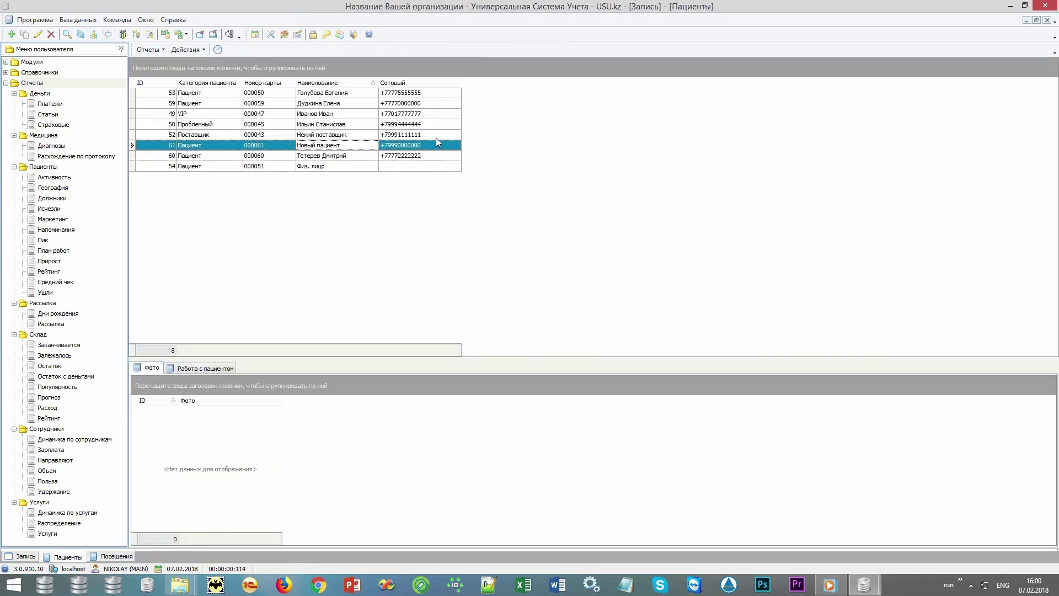
Preview the Форма № 043/у dental card for patient 000061
click(146, 51)
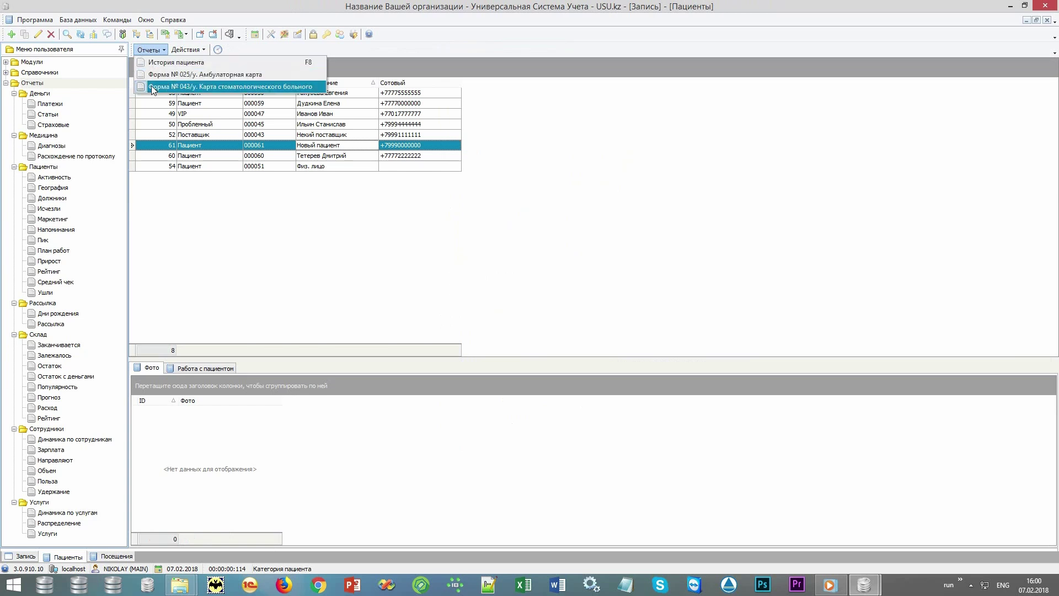
click(221, 89)
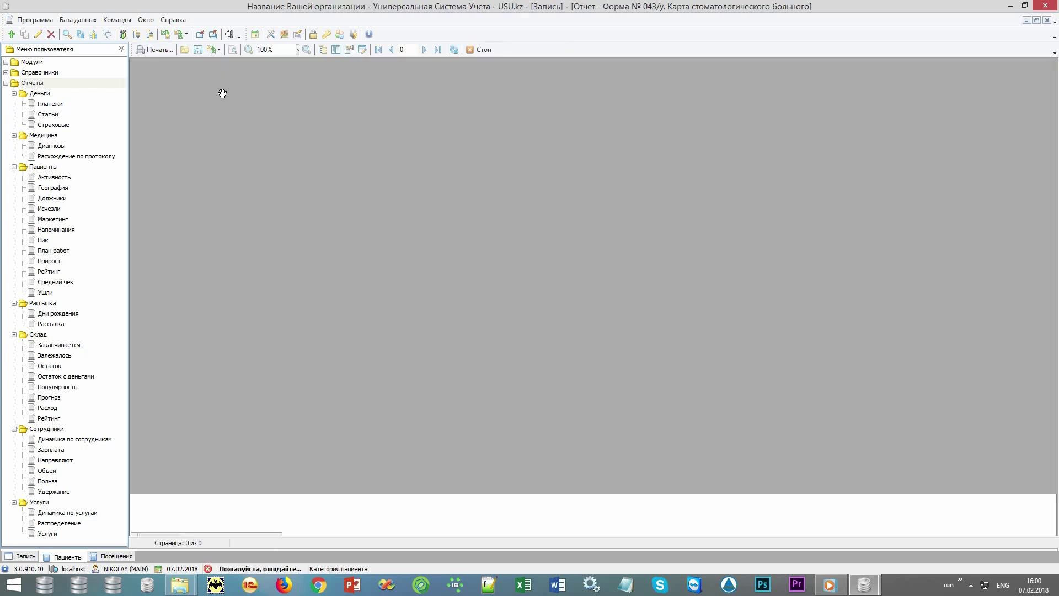
scroll(409, 189, up, 2)
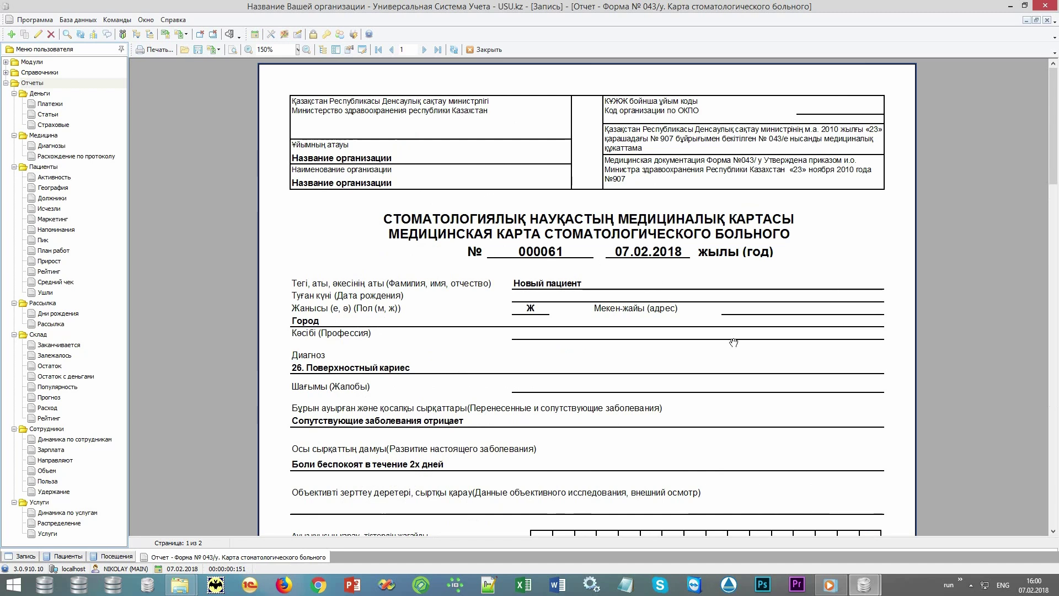
scroll(895, 406, down, 1)
scroll(895, 406, down, 2)
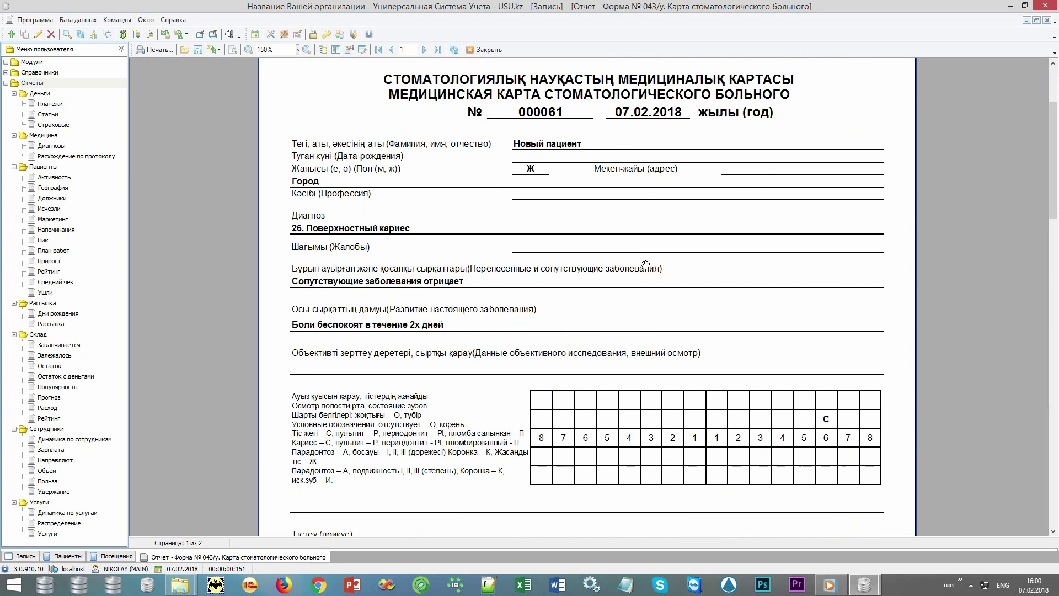
Close the 043/у dental card preview and select the Отчеты group in the tree
click(487, 50)
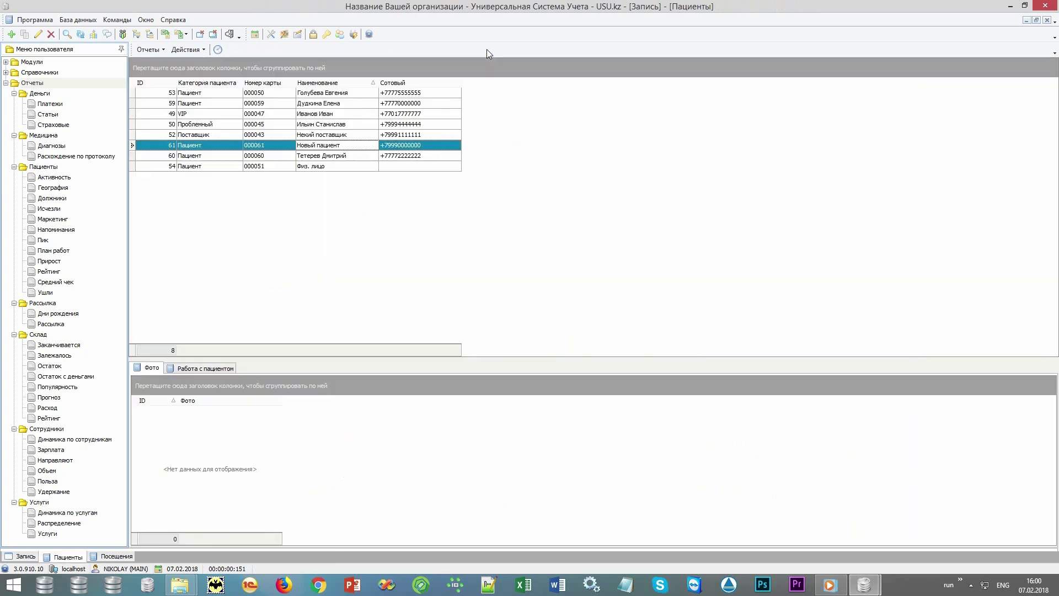
click(152, 51)
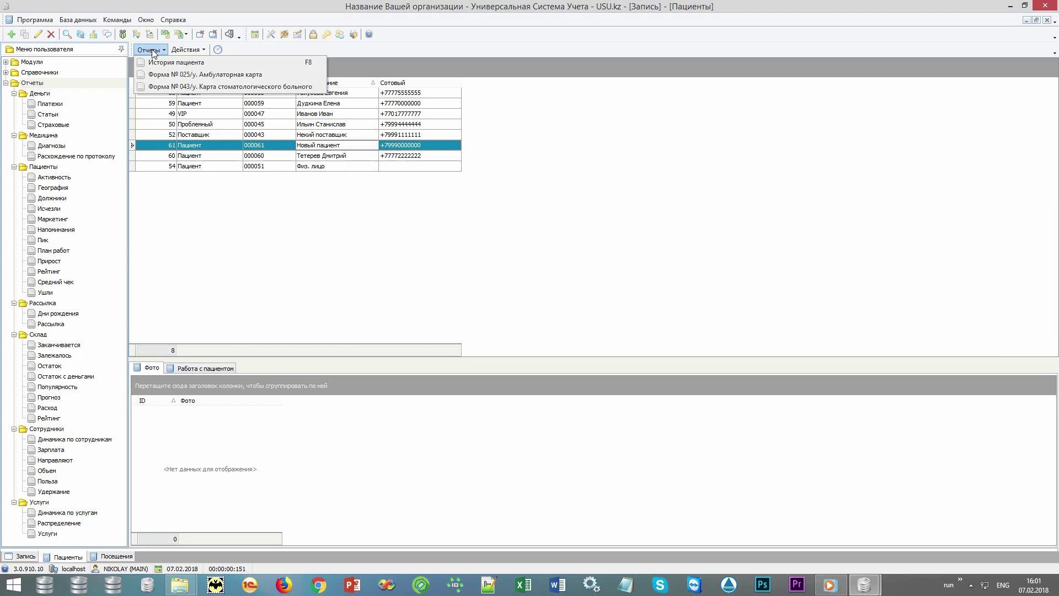
click(152, 51)
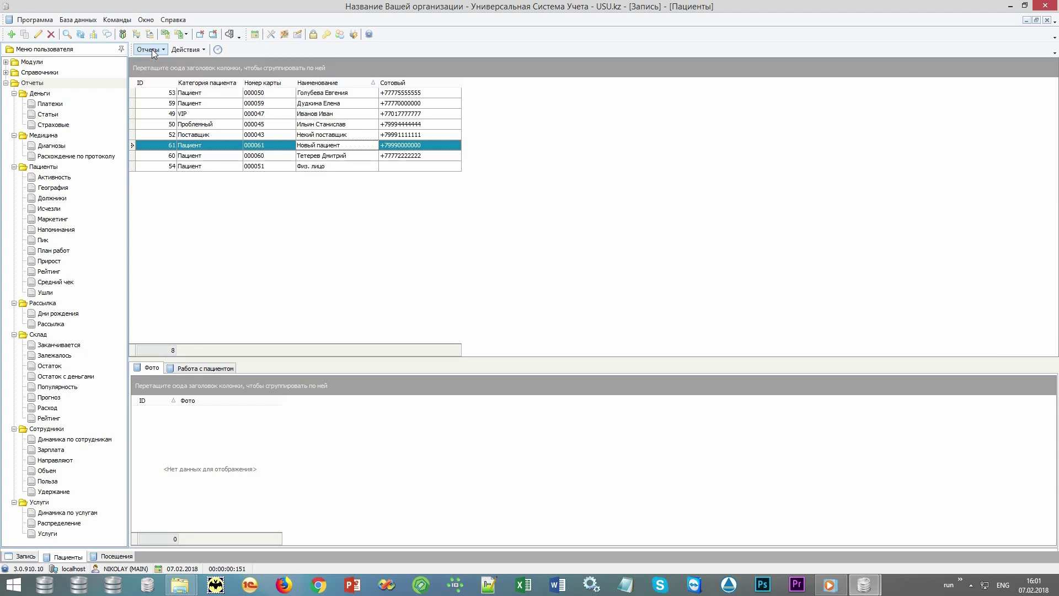
click(53, 84)
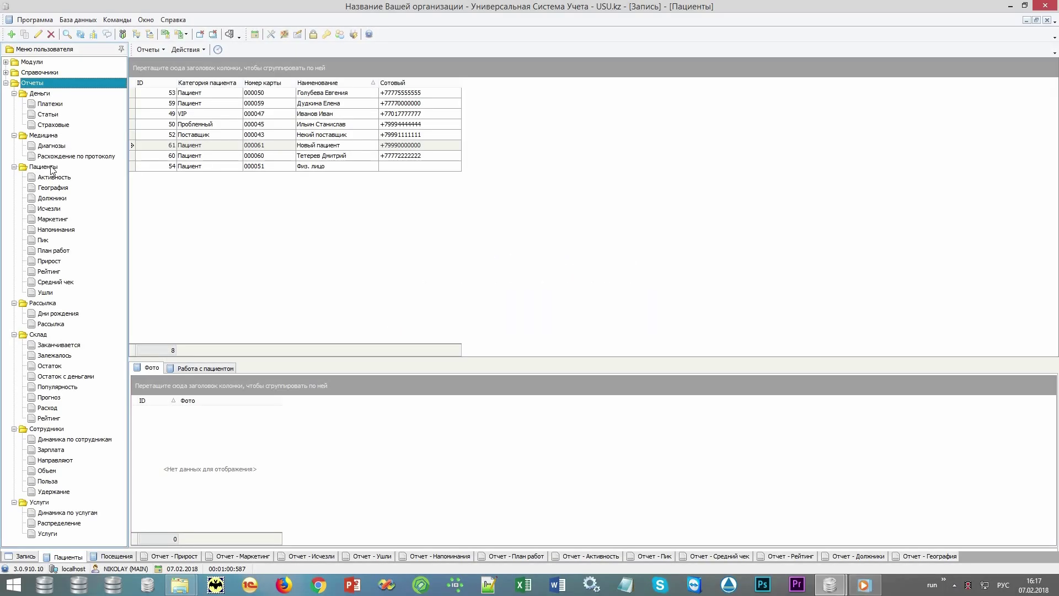
Collapse every report group except Пациенты and select the Прирост patient report
click(51, 166)
click(13, 135)
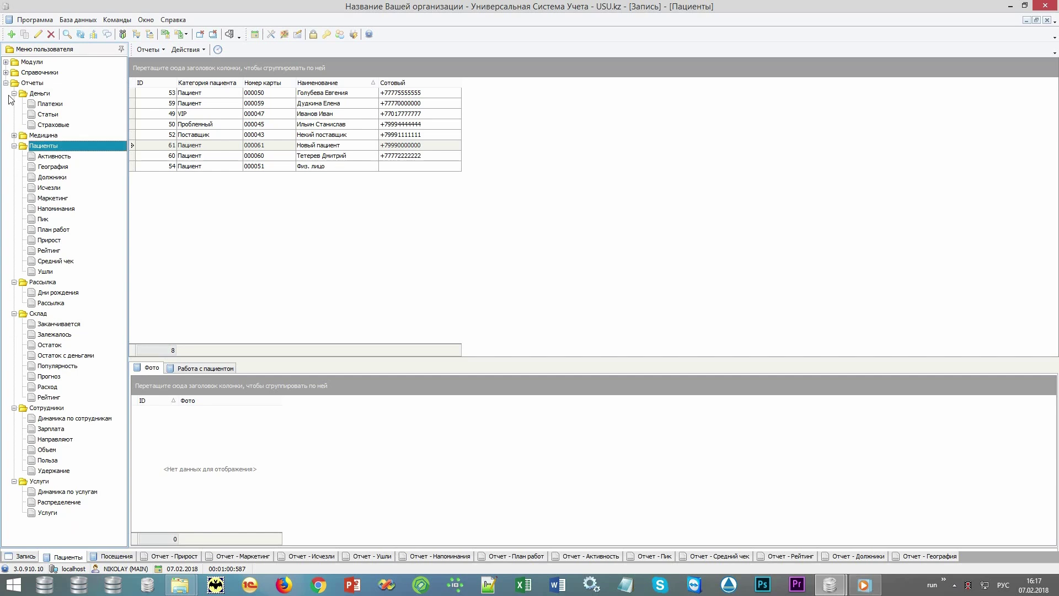
click(13, 93)
click(14, 250)
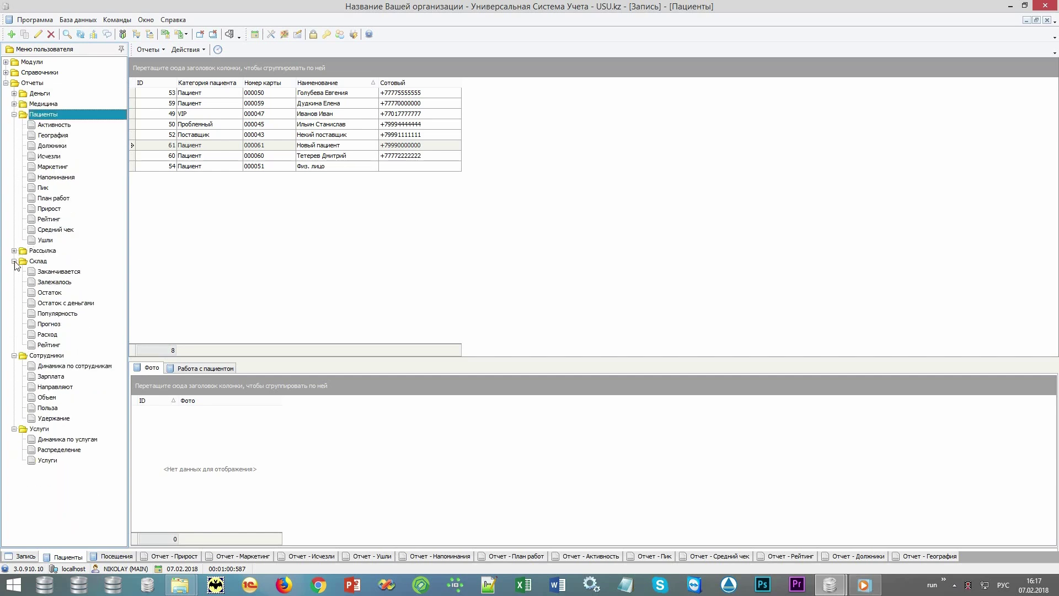
click(14, 261)
click(14, 271)
click(14, 282)
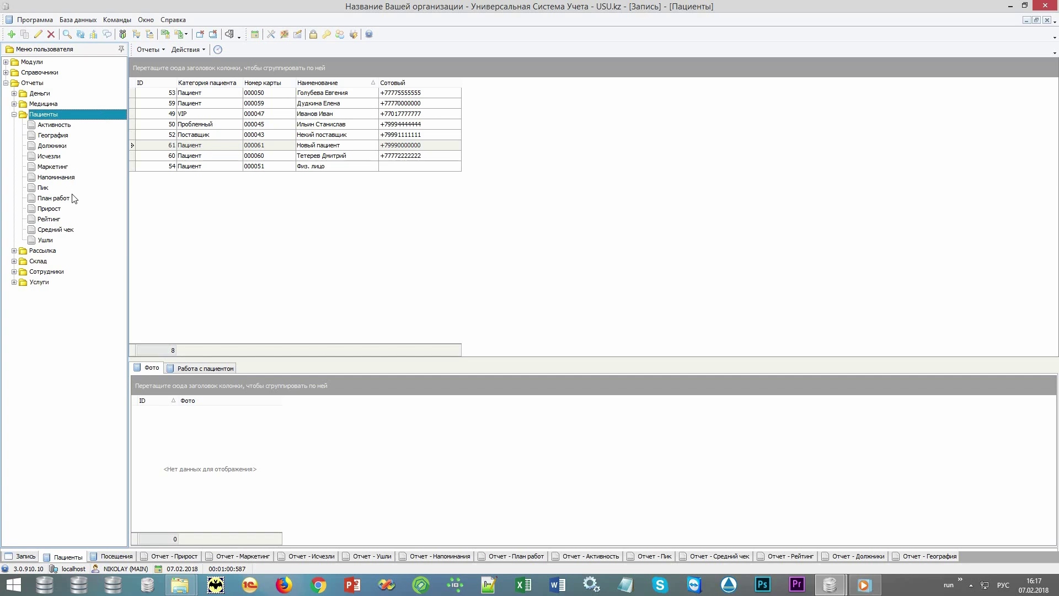
click(80, 212)
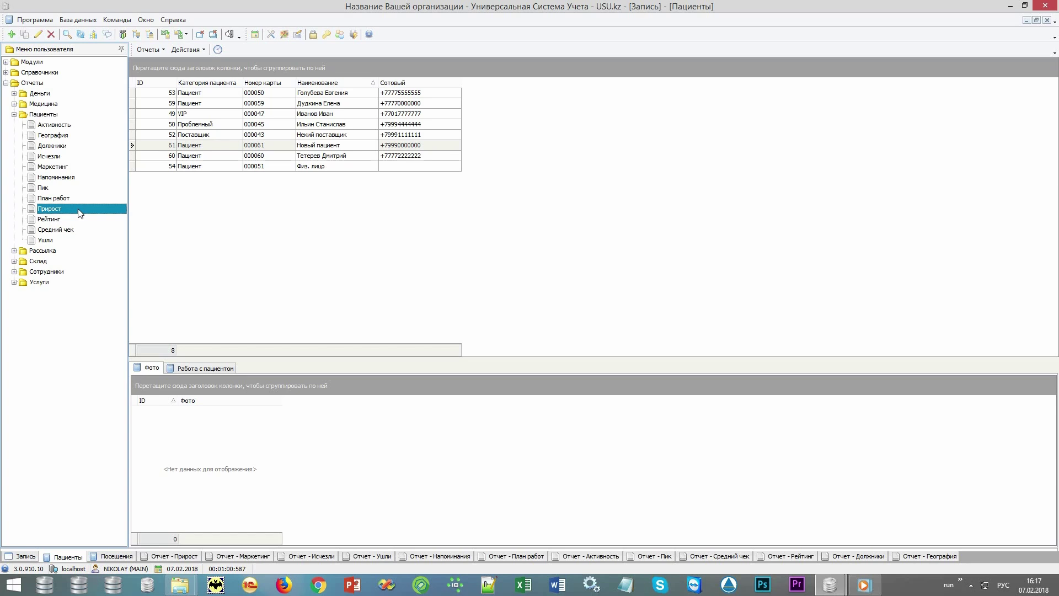
Review the Прирост, Маркетинг, Исчезли and Ушли reports, ending on Напоминания with two 07.02.2018 reminders
click(171, 557)
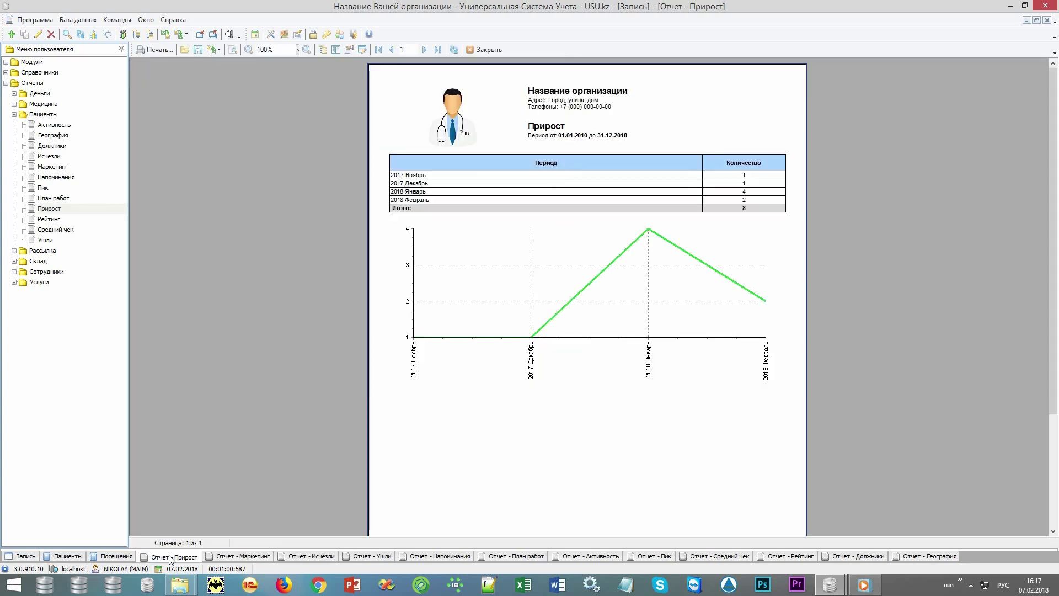
click(242, 557)
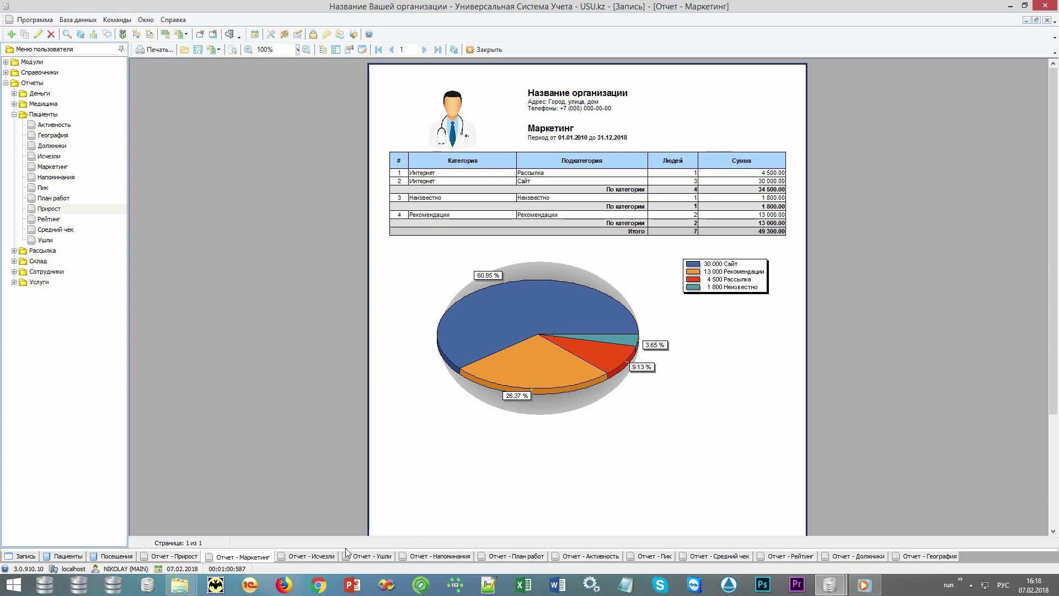
click(312, 557)
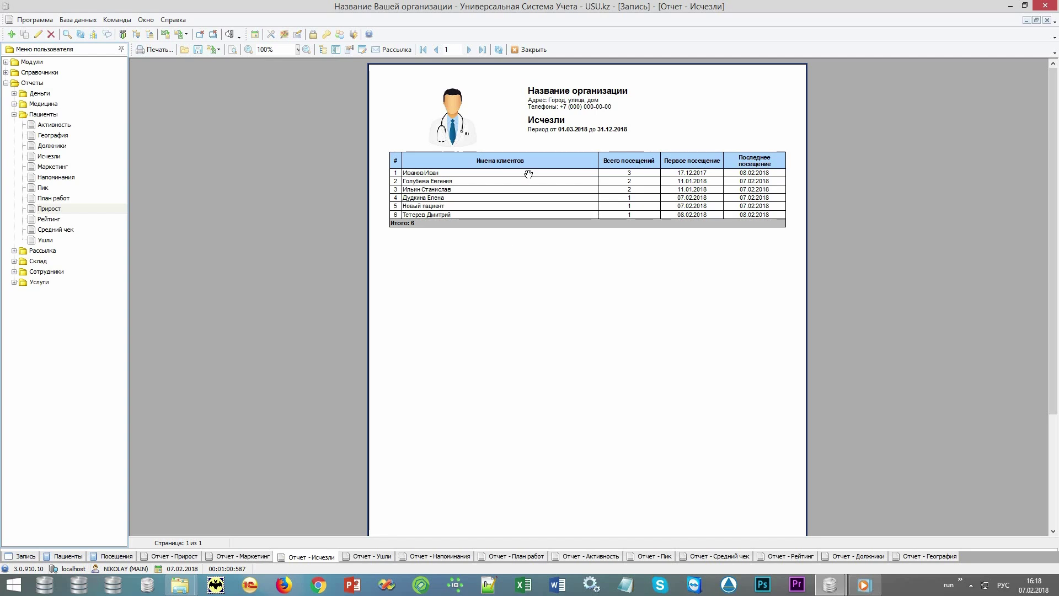
click(366, 557)
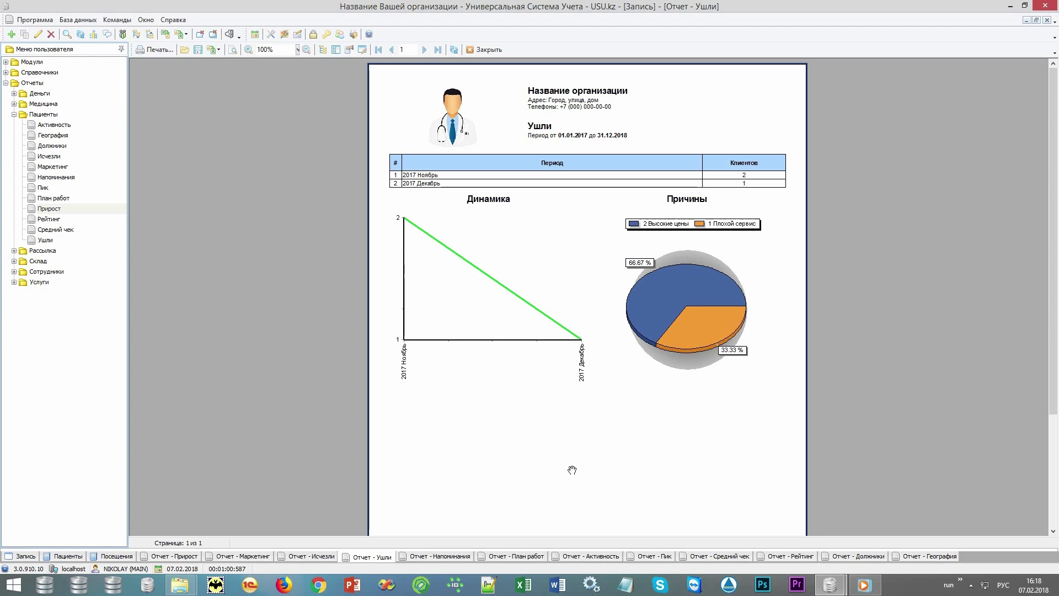
click(436, 557)
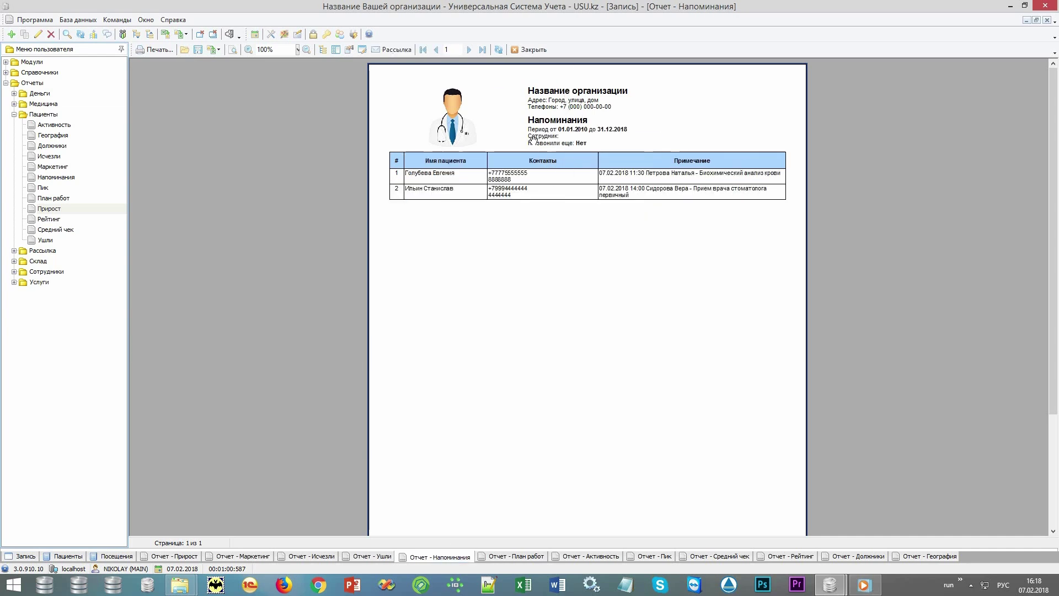